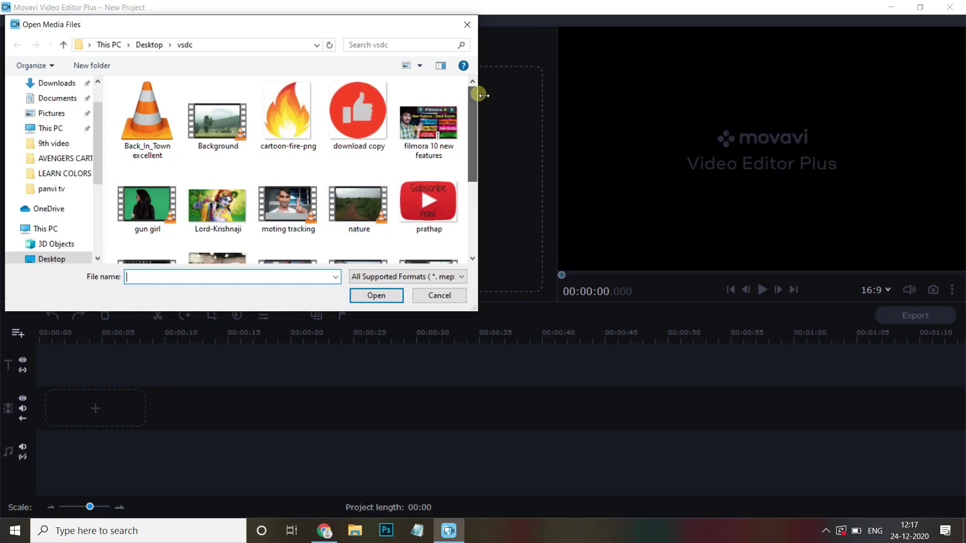
Import Back_In_Town excellent, cartoon-fire-png, filmora 10 new features, Lord-Krishnaji and the three VID_20200802 videos from the vsdc folder
scroll(352, 201, down, 2)
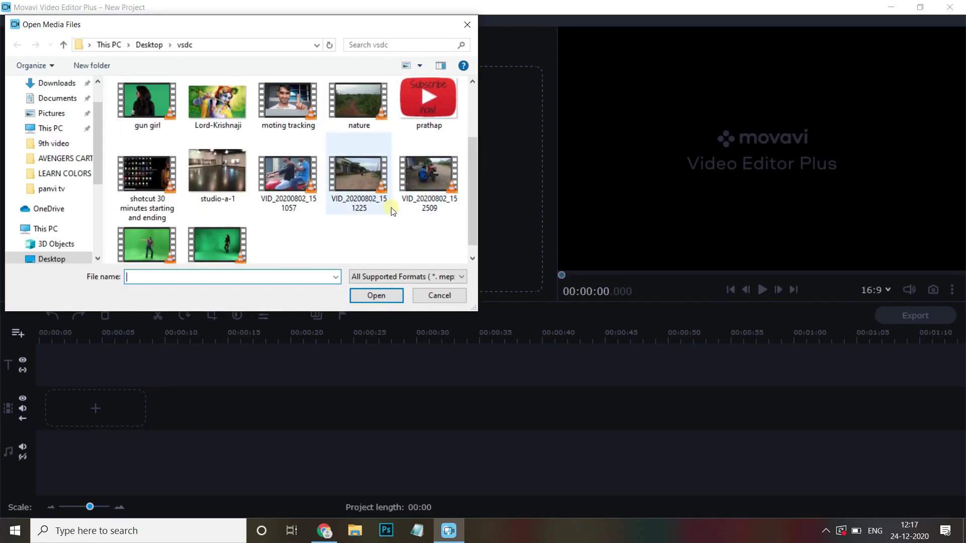
click(428, 201)
shift+click(291, 191)
ctrl+click(217, 105)
scroll(273, 127, up, 2)
ctrl+click(288, 115)
ctrl+click(149, 125)
ctrl+click(429, 121)
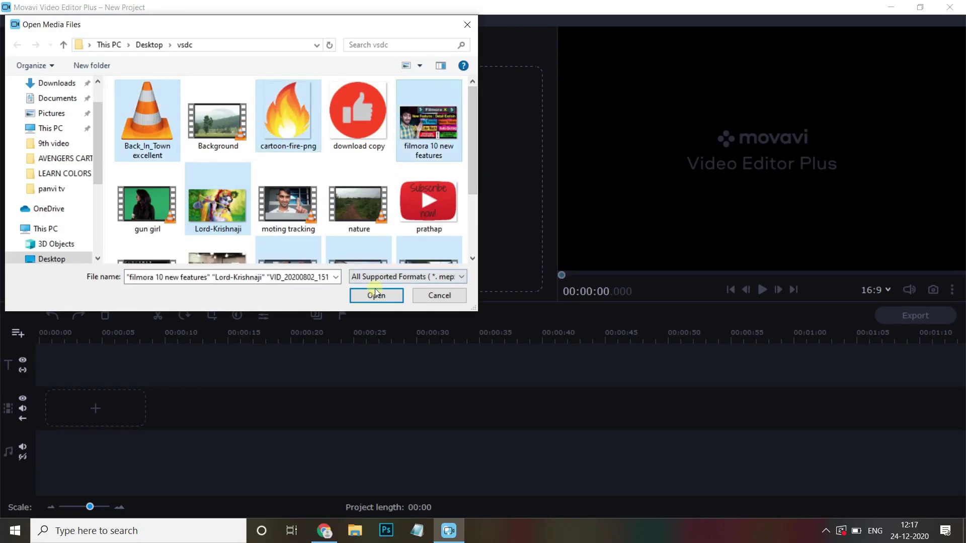
click(376, 295)
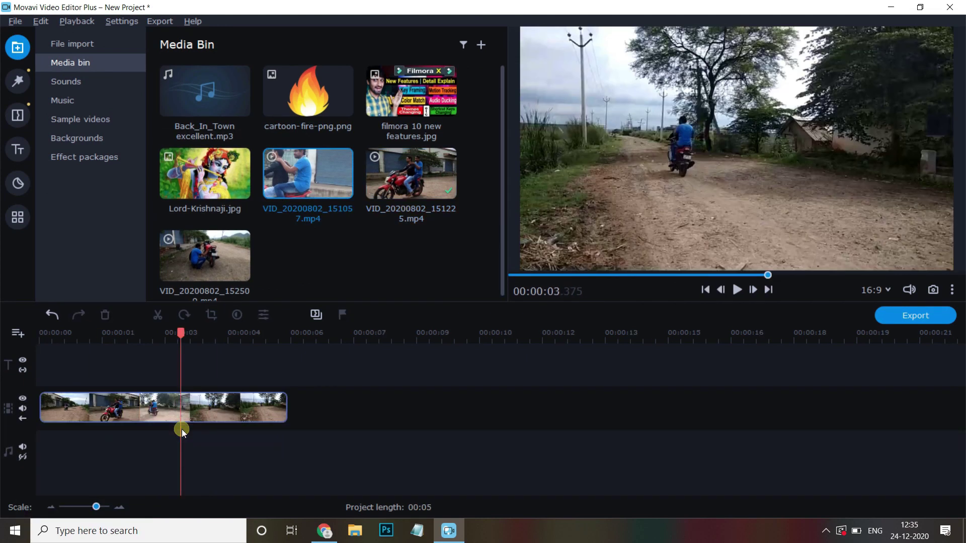
Detach the audio from the VID_20200802_151225.mp4 clip on the timeline and delete it
right_click(166, 400)
click(211, 252)
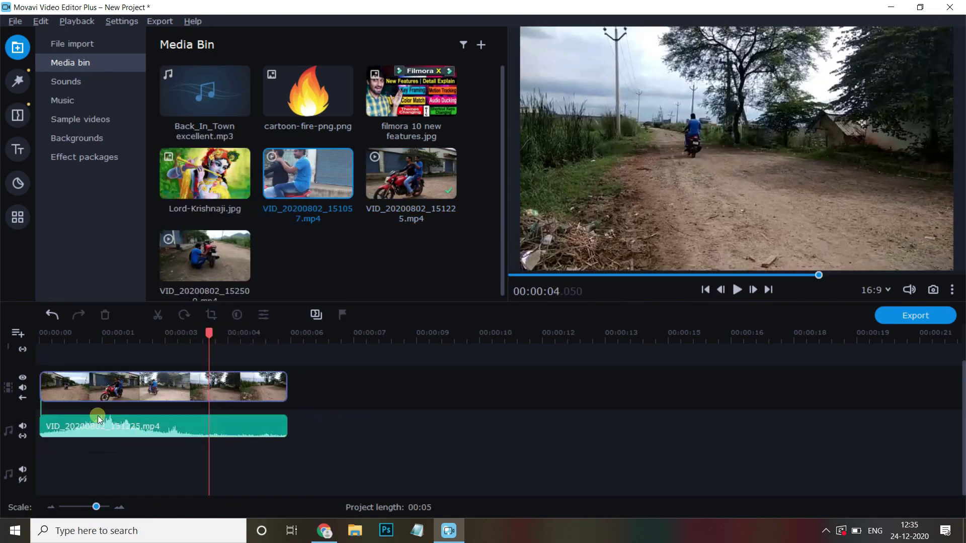
drag(75, 427, 180, 442)
key(Delete)
click(298, 394)
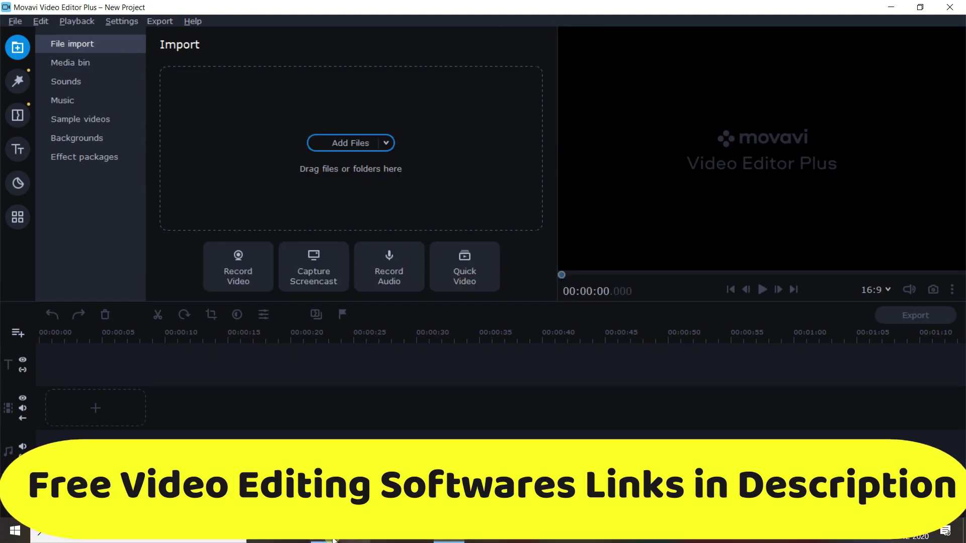
Examine the prices and licence terms of Video Editor and Video Editor Plus on Movavi's purchase page in Chrome
double_click(492, 276)
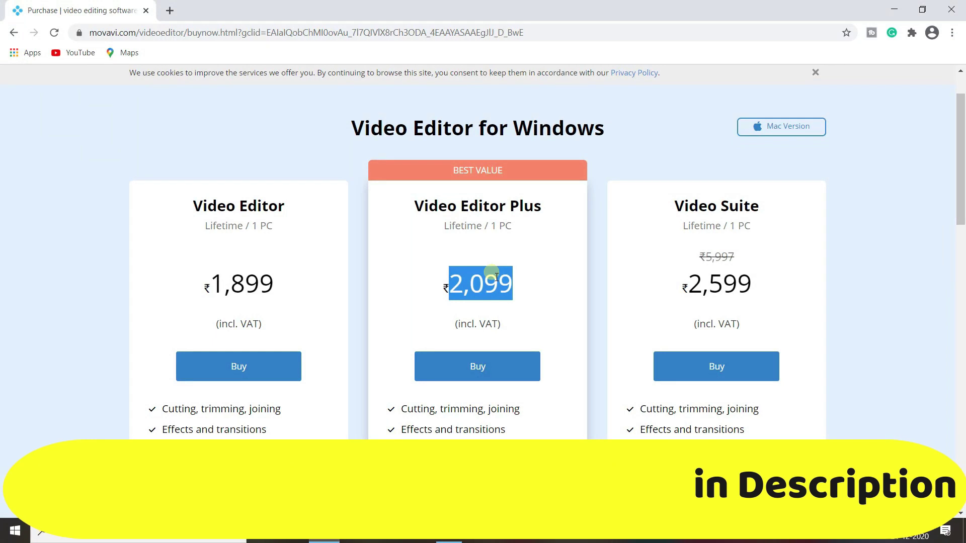
drag(449, 278, 478, 284)
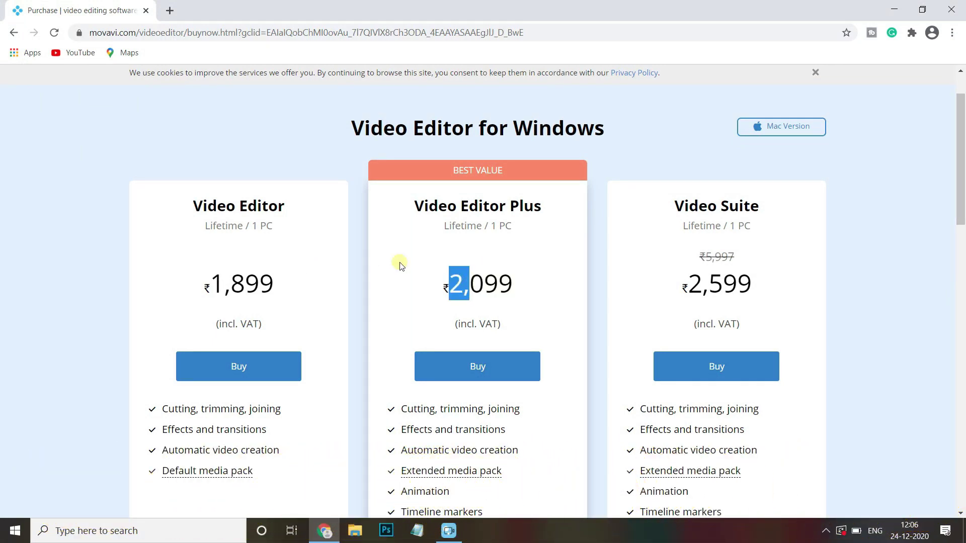
drag(208, 283, 273, 288)
click(229, 287)
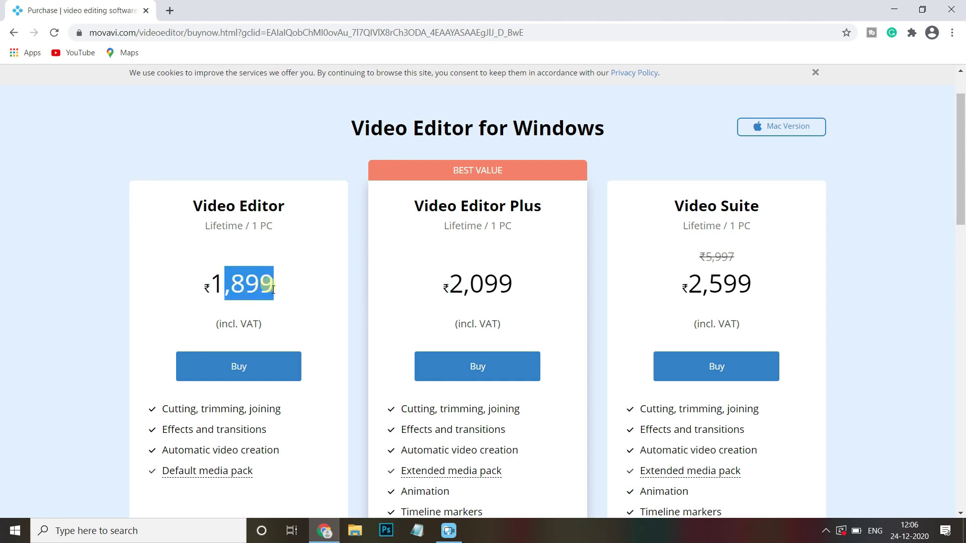
click(499, 286)
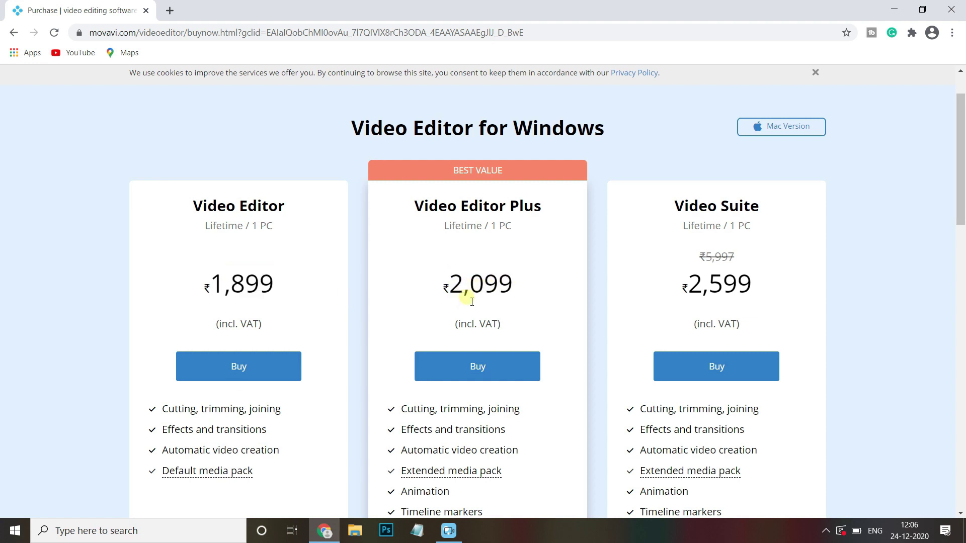
drag(478, 228, 514, 225)
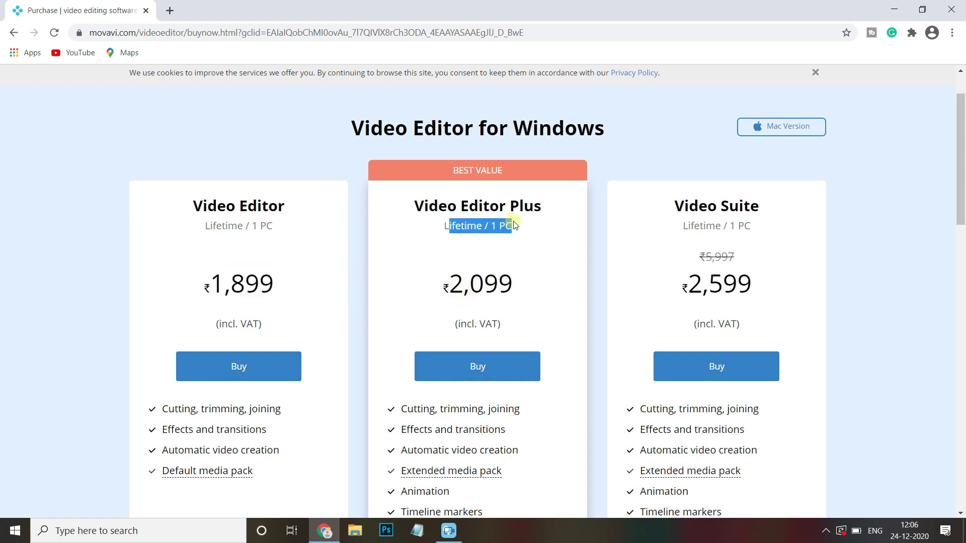
click(460, 331)
drag(455, 330, 502, 324)
click(466, 290)
drag(465, 291, 511, 284)
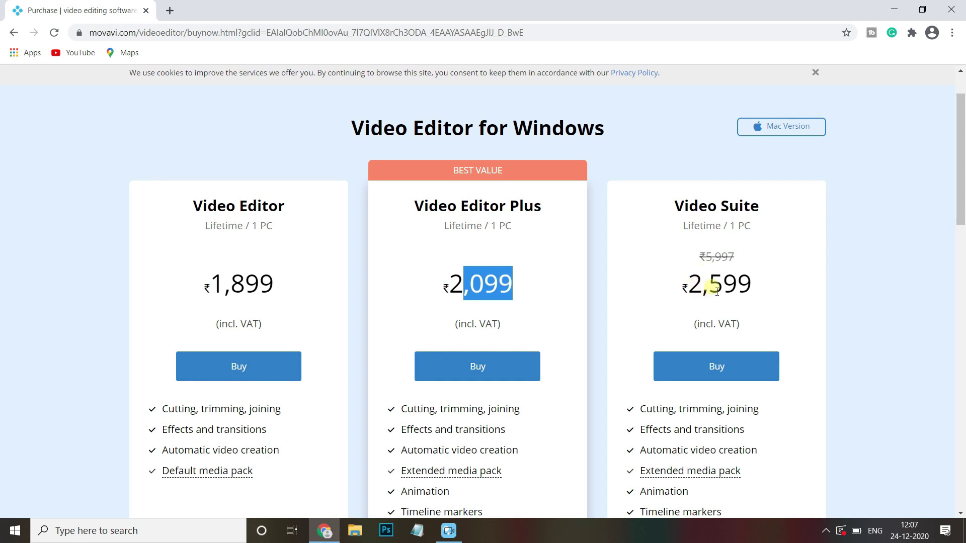
Review the edition feature lists, especially Video Suite's media files conversion and screen recording, and the Windows and Mac version choice
scroll(716, 291, down, 4)
drag(644, 385, 684, 386)
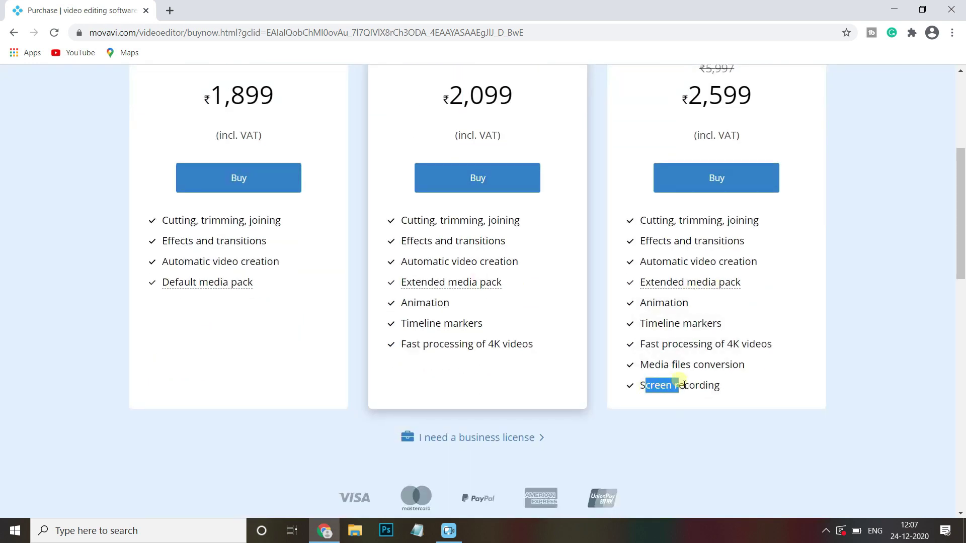
click(639, 389)
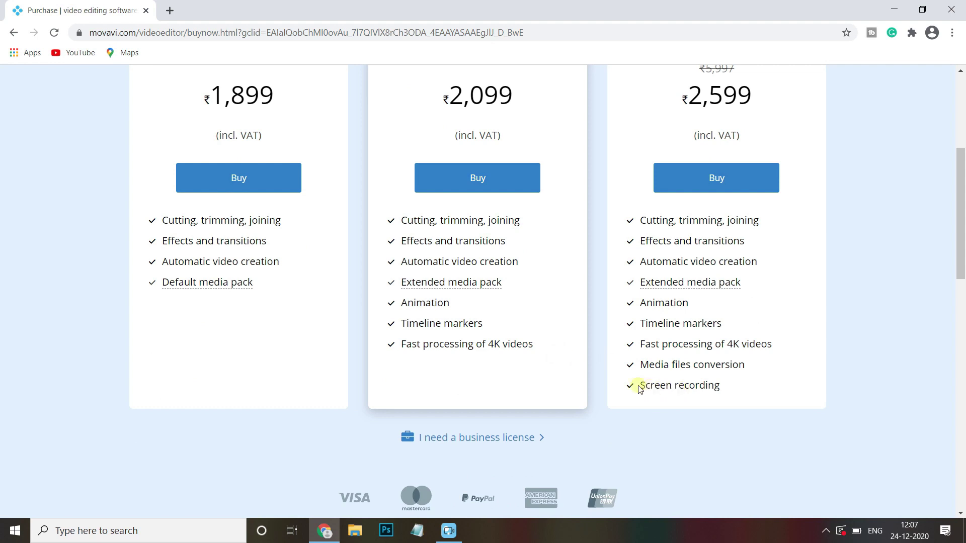
drag(654, 388, 726, 387)
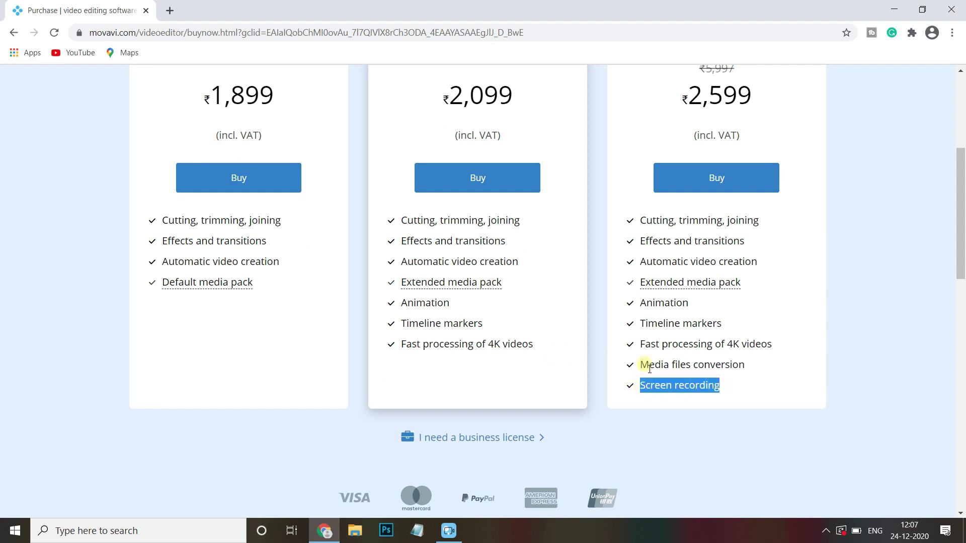
drag(641, 367, 739, 366)
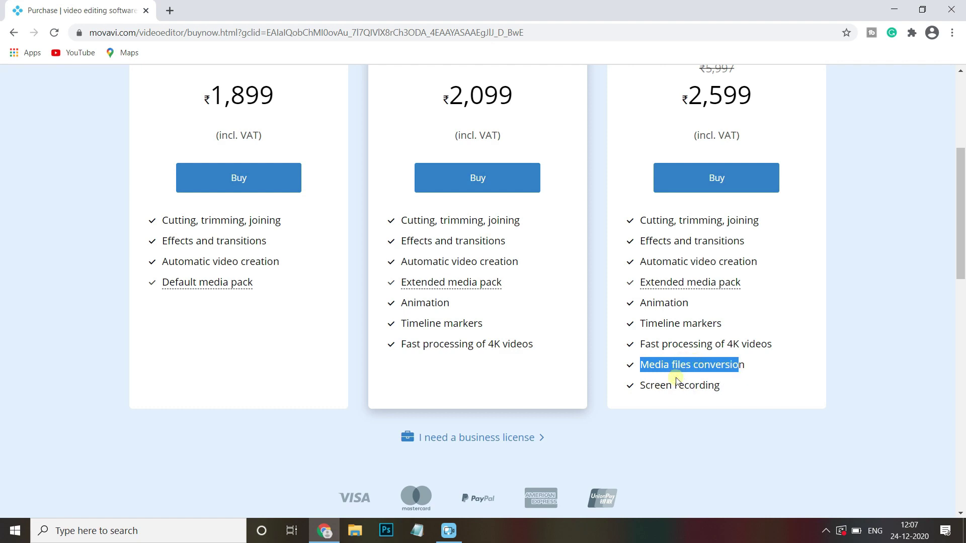
scroll(391, 177, up, 1)
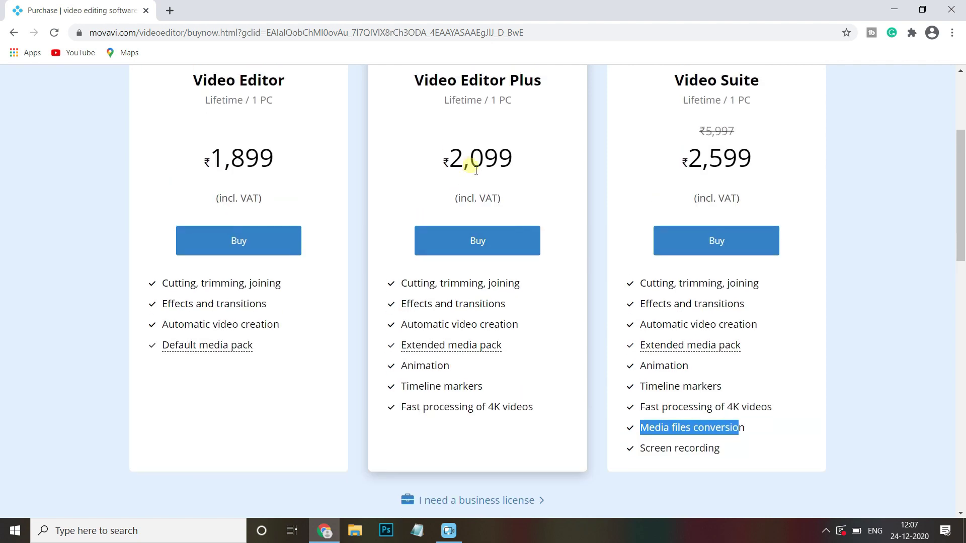
scroll(710, 412, up, 1)
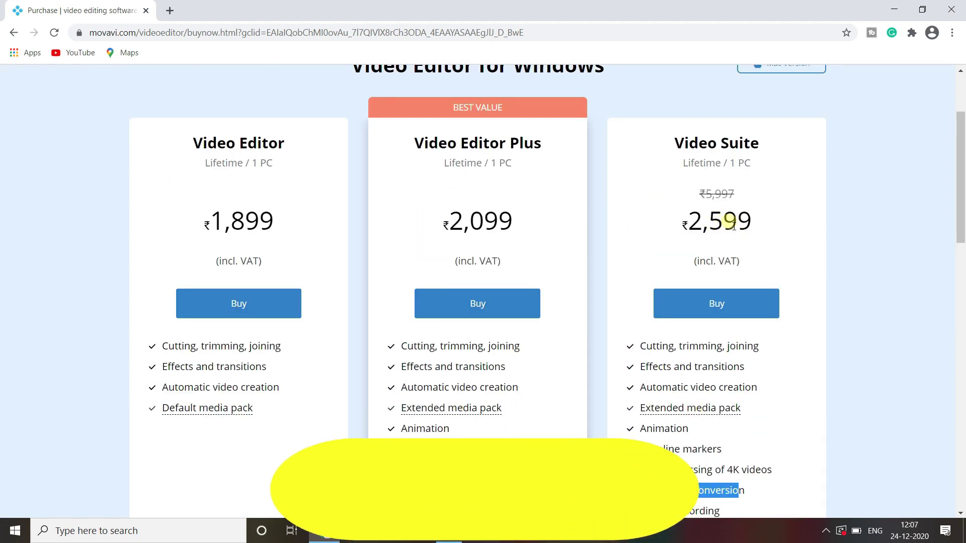
scroll(720, 235, up, 2)
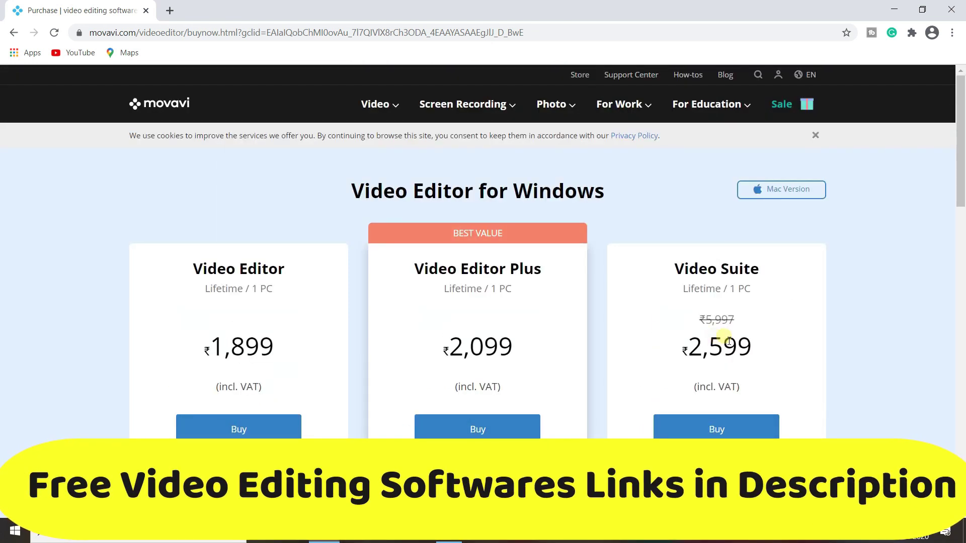
drag(412, 192, 443, 192)
click(413, 191)
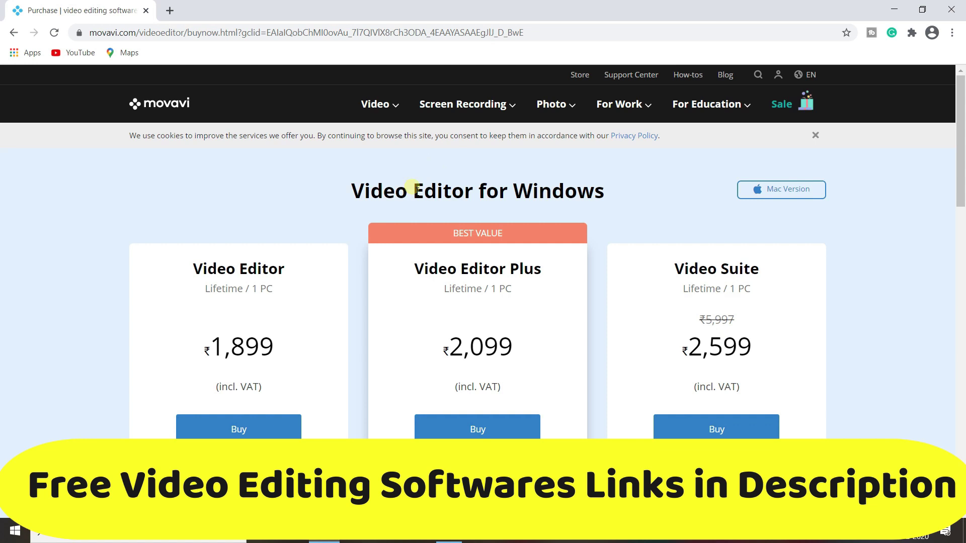
drag(412, 190, 596, 192)
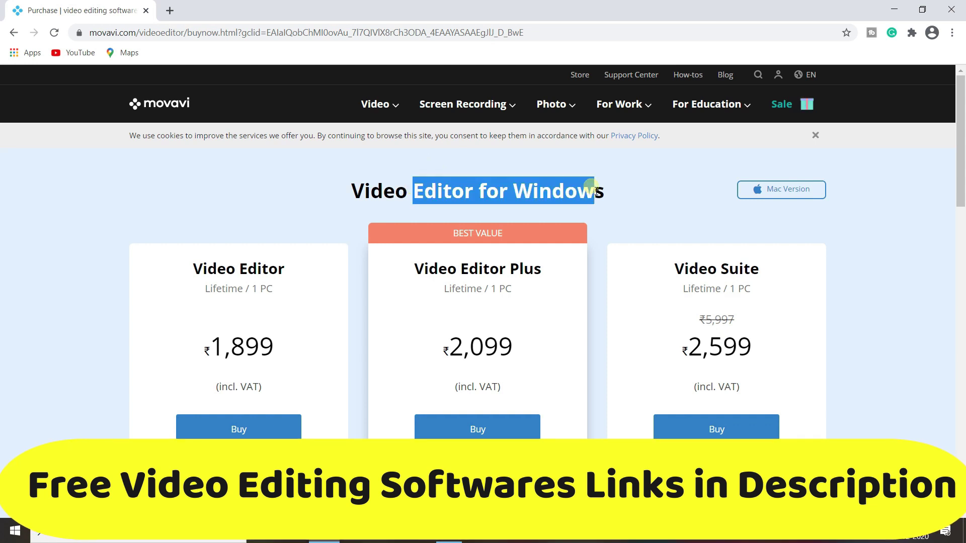
click(783, 195)
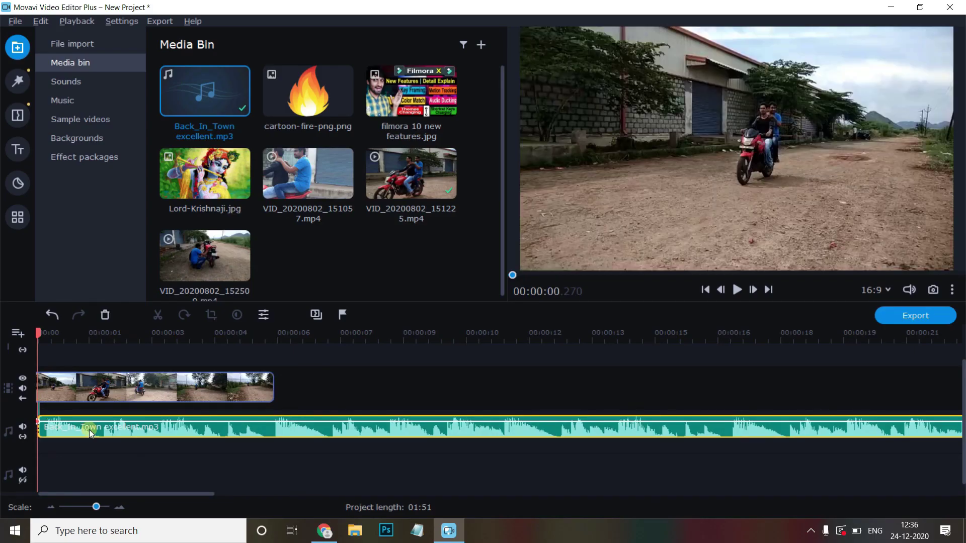
Split the Back_In_Town excellent.mp3 music where the video clip ends and delete the excess part
drag(81, 345, 149, 336)
click(350, 334)
drag(120, 494, 409, 491)
click(629, 443)
drag(654, 493, 68, 487)
click(294, 391)
click(158, 315)
click(385, 439)
key(Delete)
click(205, 459)
Lower the overall volume of the Back_In_Town excellent.mp3 clip on the audio track
click(162, 427)
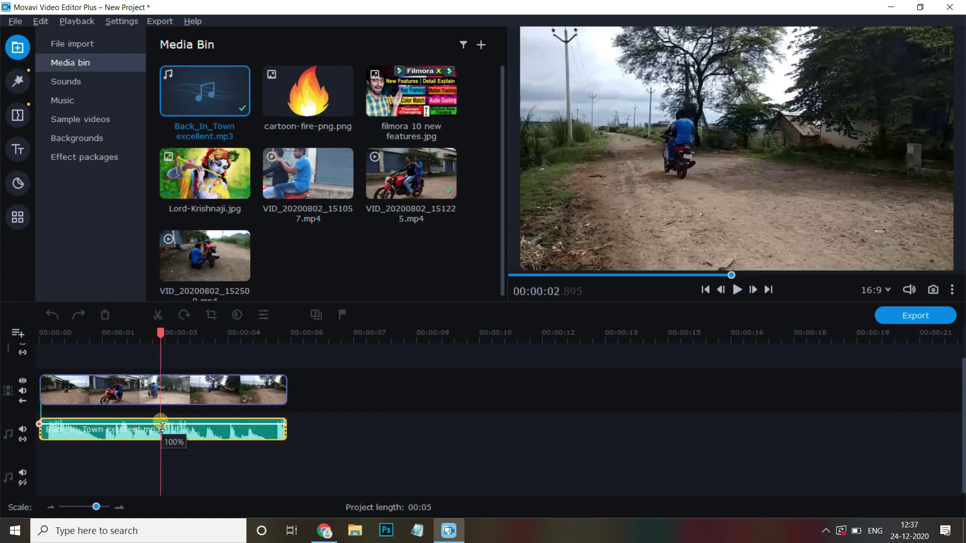
click(142, 336)
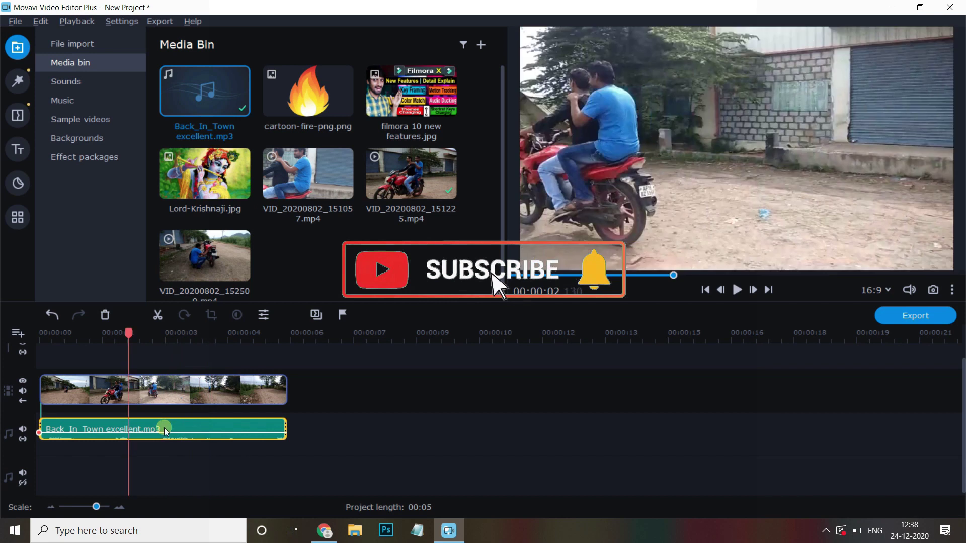
double_click(158, 422)
drag(276, 97, 188, 92)
drag(201, 353, 70, 373)
Add four volume curve points spread along the Back_In_Town excellent.mp3 clip
click(74, 424)
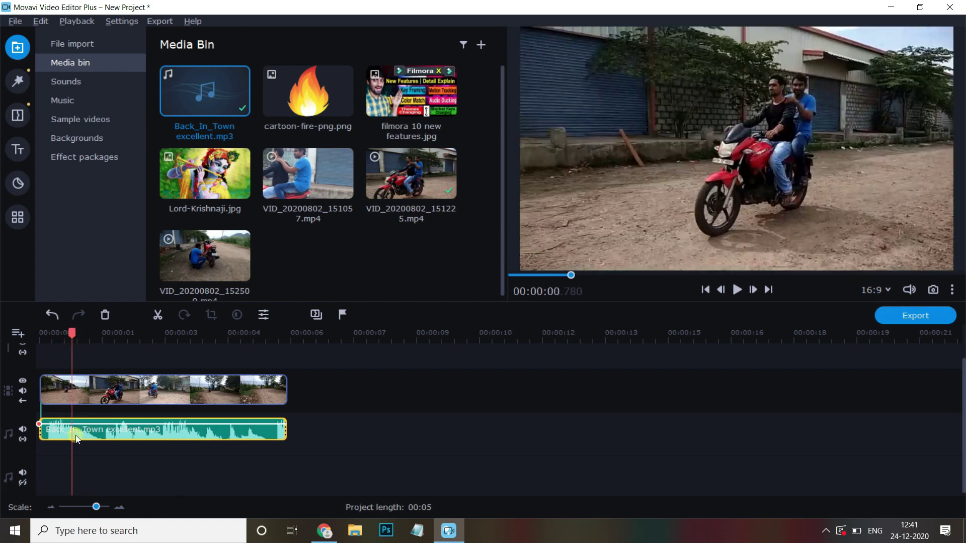
right_click(123, 427)
click(173, 288)
right_click(184, 429)
click(234, 289)
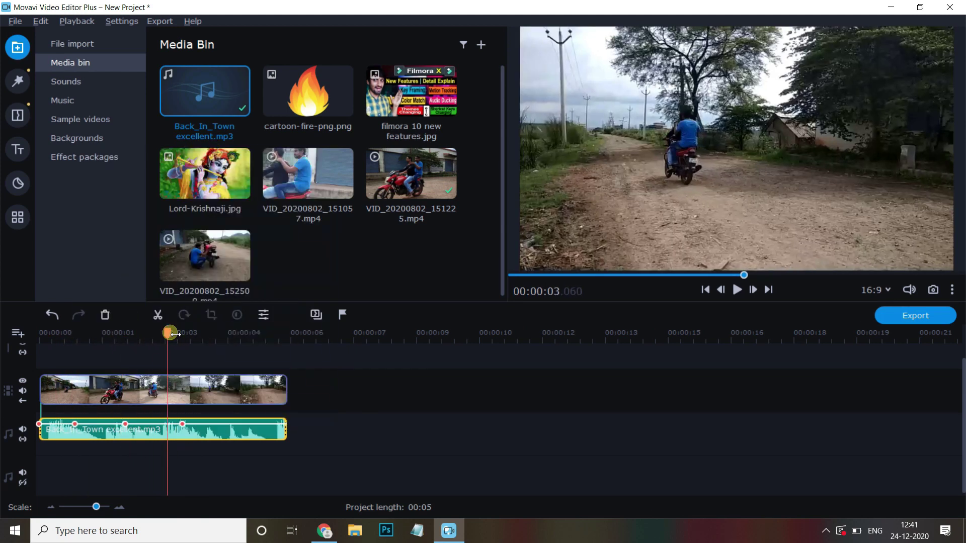
right_click(259, 431)
click(308, 267)
Shape the music's volume curve by lowering its start point, the point near two seconds to 25%, and a point at the clip's end
click(41, 335)
drag(39, 424, 39, 434)
drag(124, 424, 125, 432)
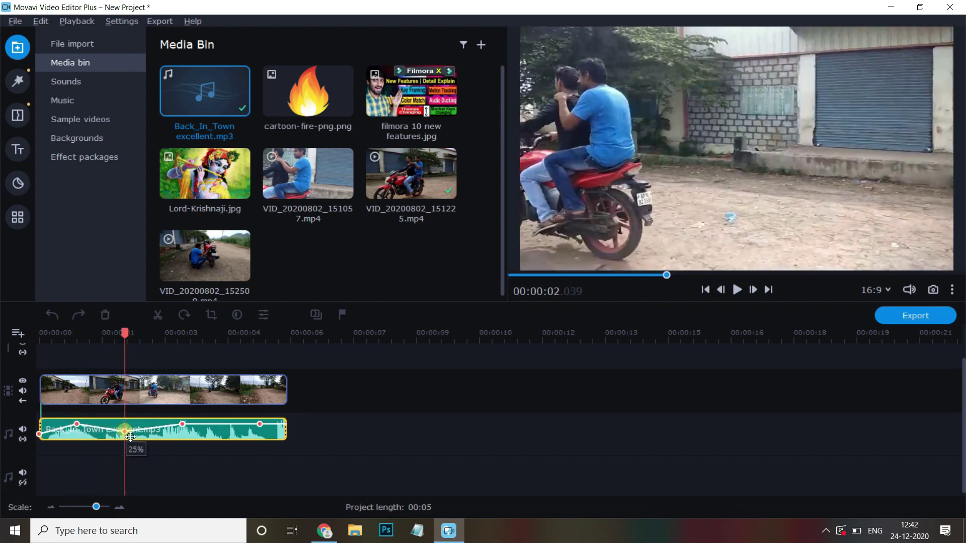
drag(260, 424, 265, 434)
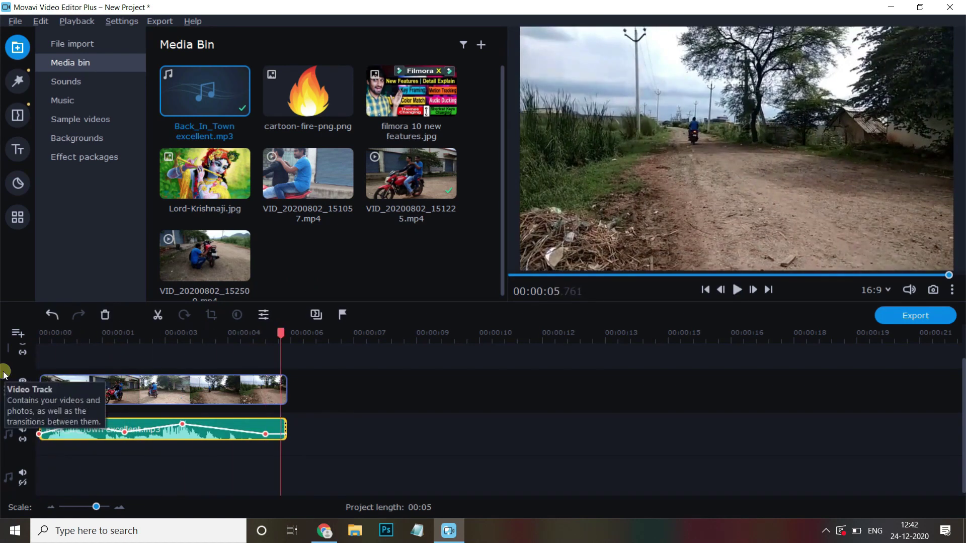
click(287, 442)
right_click(265, 437)
drag(287, 434, 288, 449)
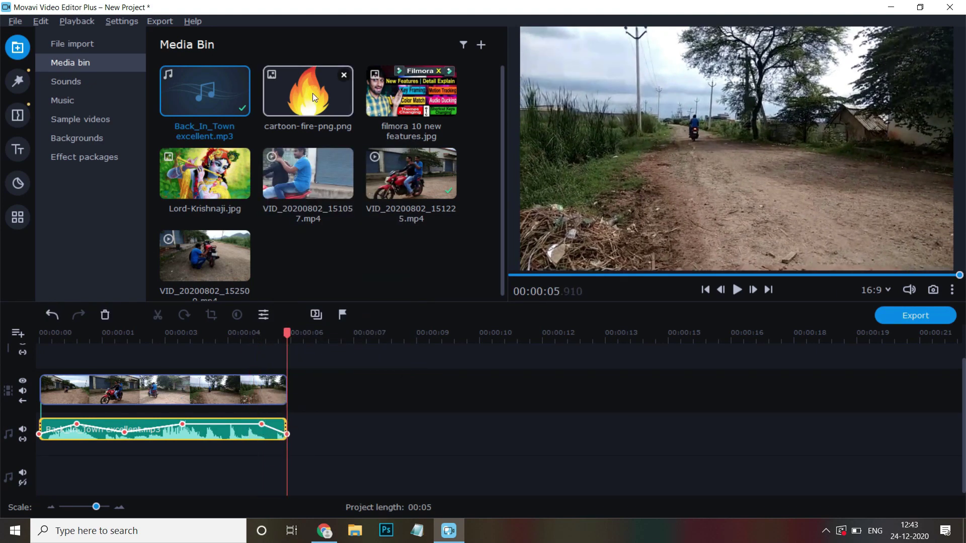
Place cartoon-fire-png.png from the media bin on the timeline near the start of the video clip
drag(313, 92, 75, 409)
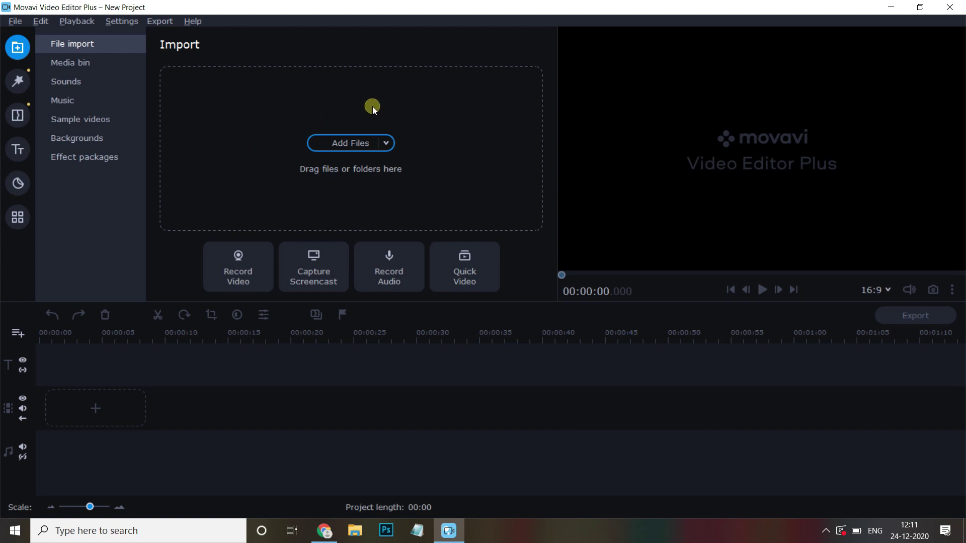
Look through the media bin, filters, transitions, titles, stickers and the full set of editing tools
click(81, 64)
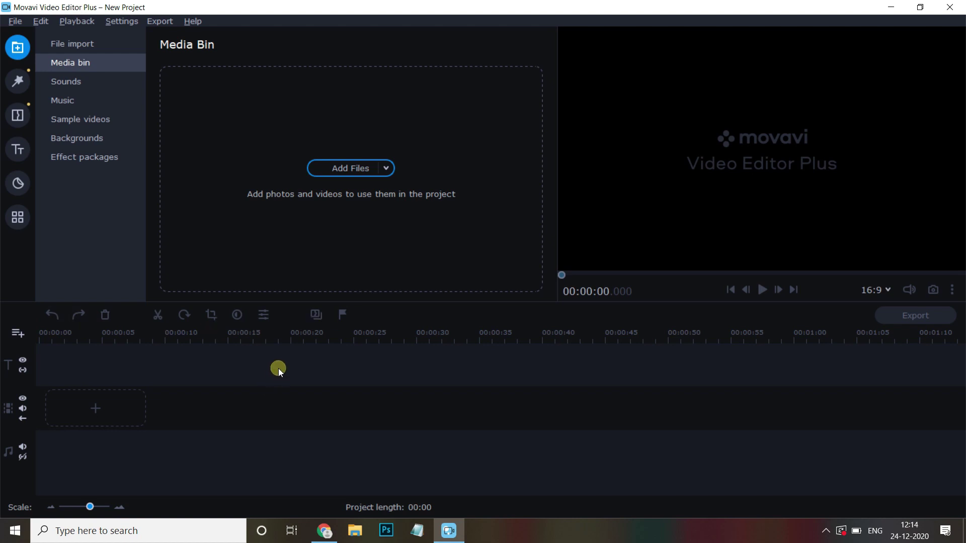
click(27, 86)
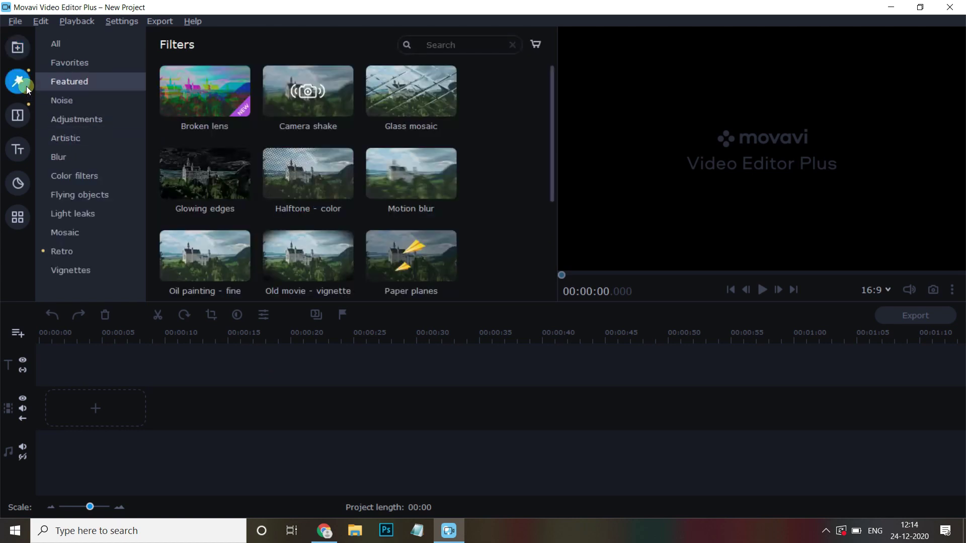
click(26, 115)
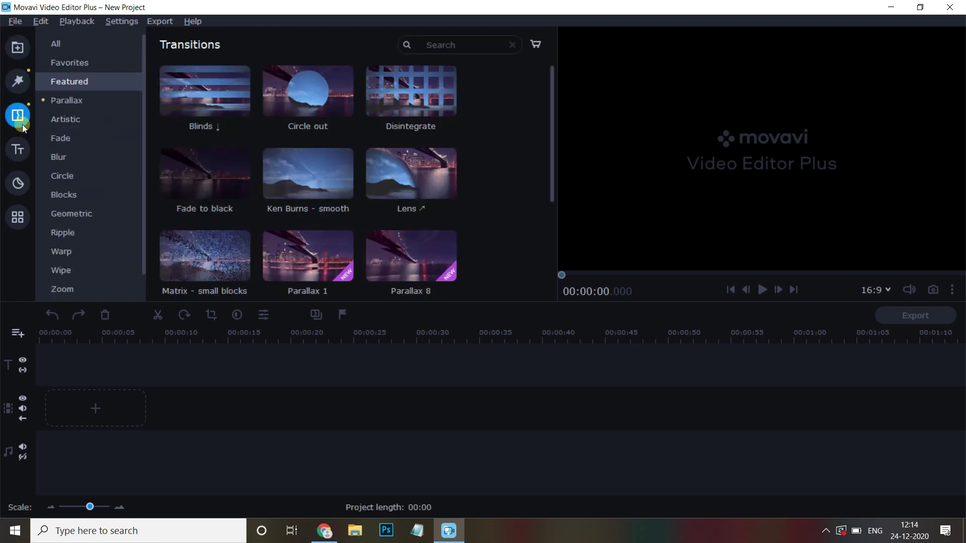
click(21, 152)
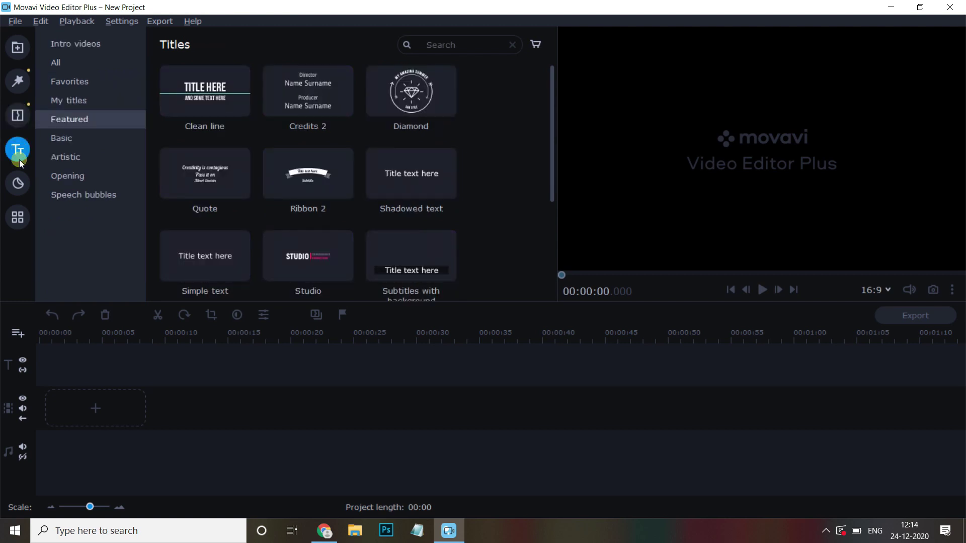
click(19, 185)
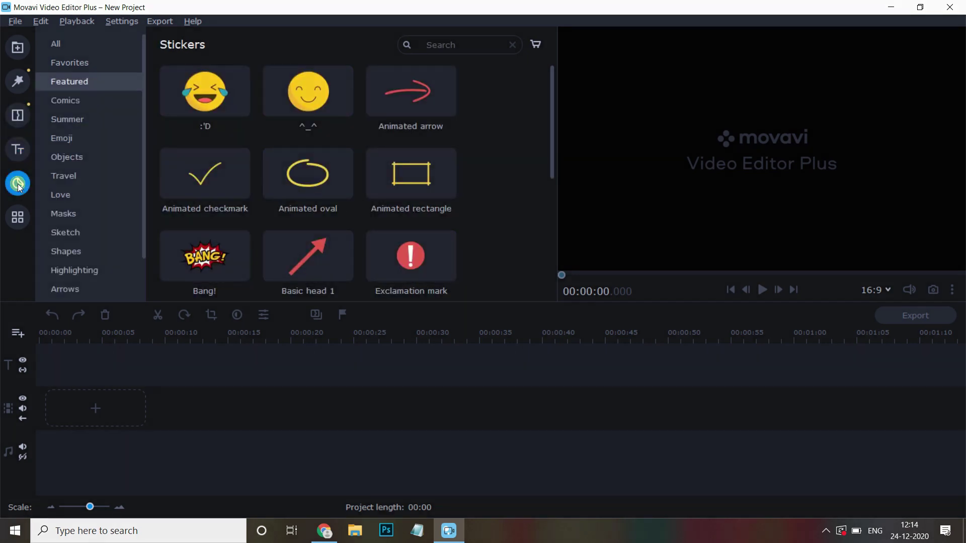
click(16, 212)
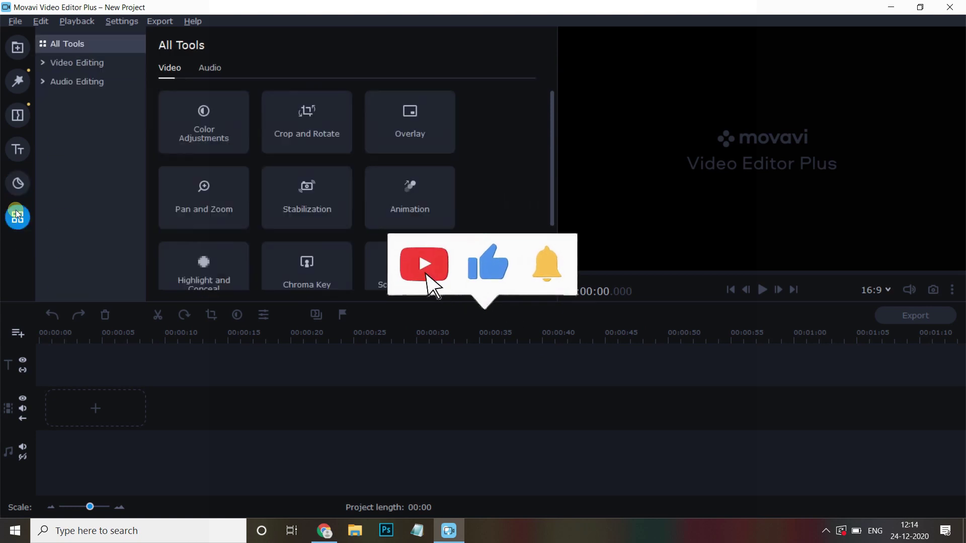
Look through the video editing tools and the audio editing tools
click(169, 71)
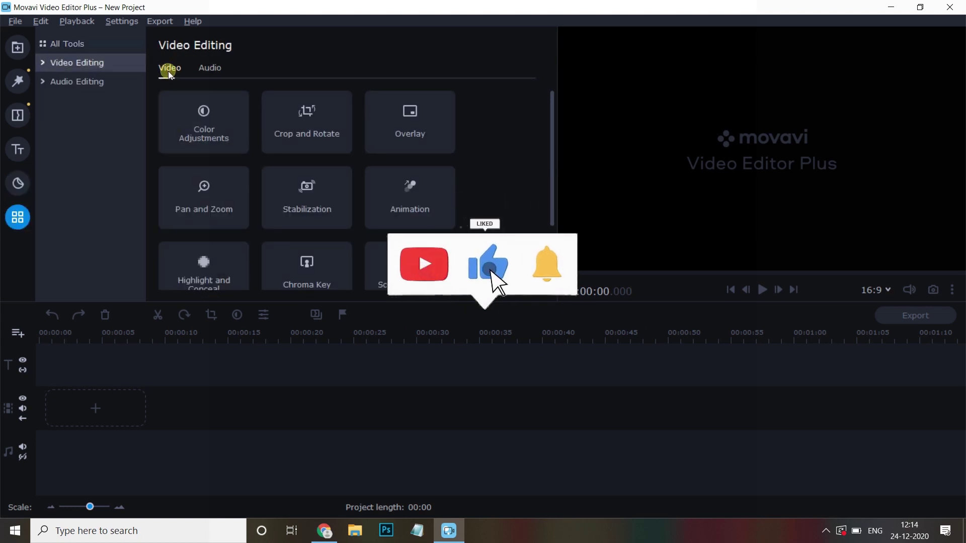
click(207, 70)
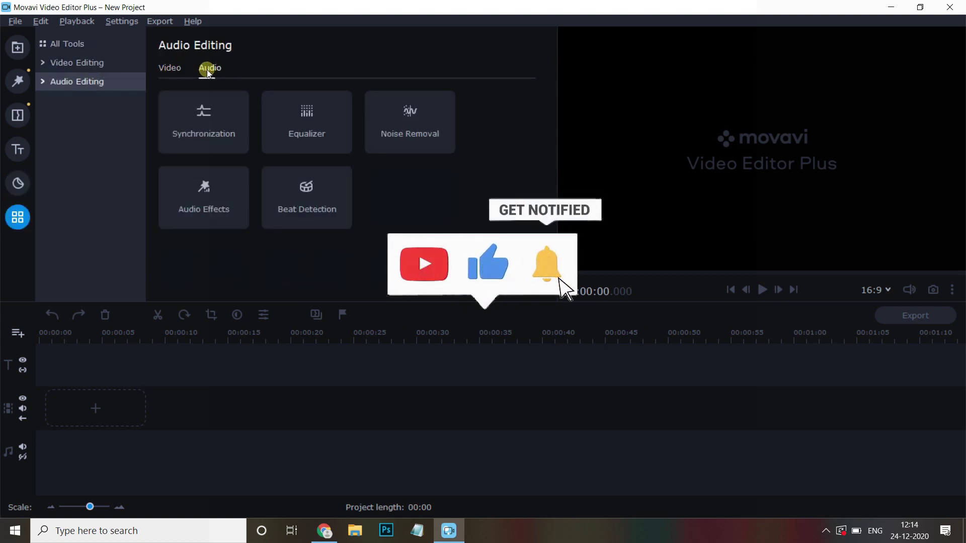
click(524, 406)
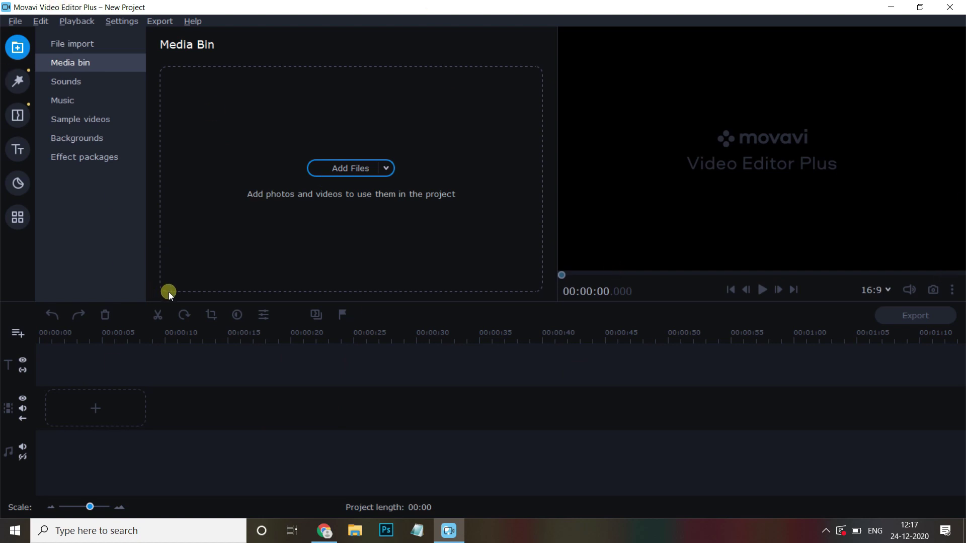
click(81, 43)
click(352, 147)
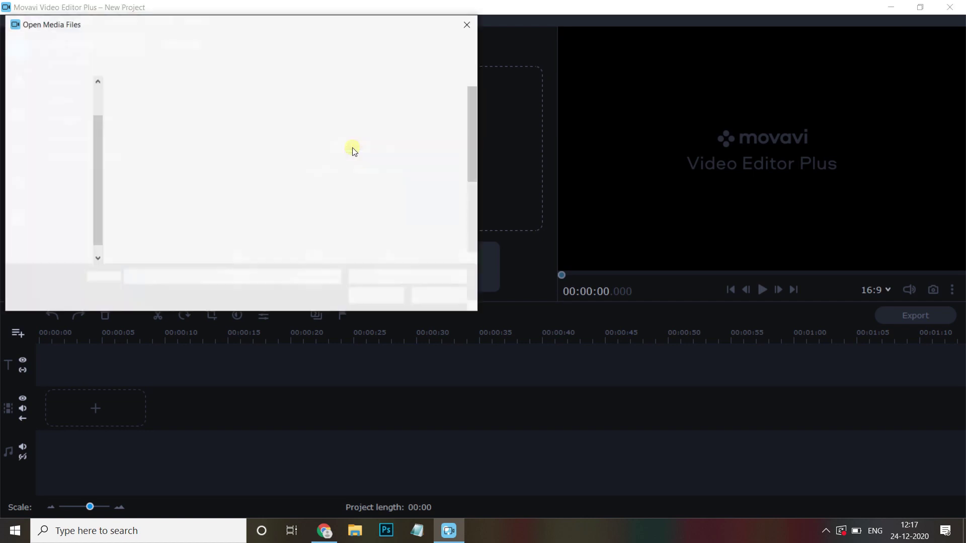
click(466, 23)
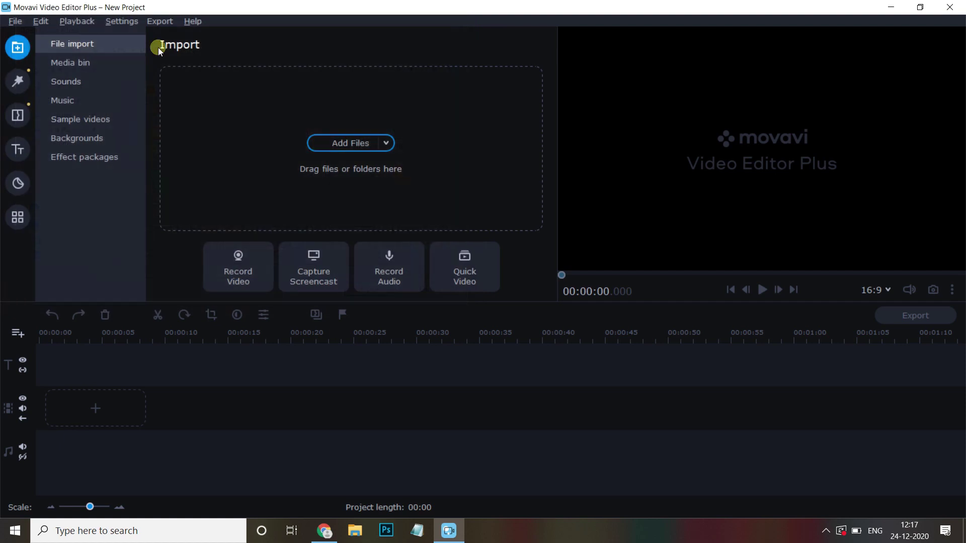
Import the three VID_20200802 videos, Lord-Krishnaji, cartoon-fire-png, Back_In_Town excellent and filmora 10 new features into the media bin
click(65, 65)
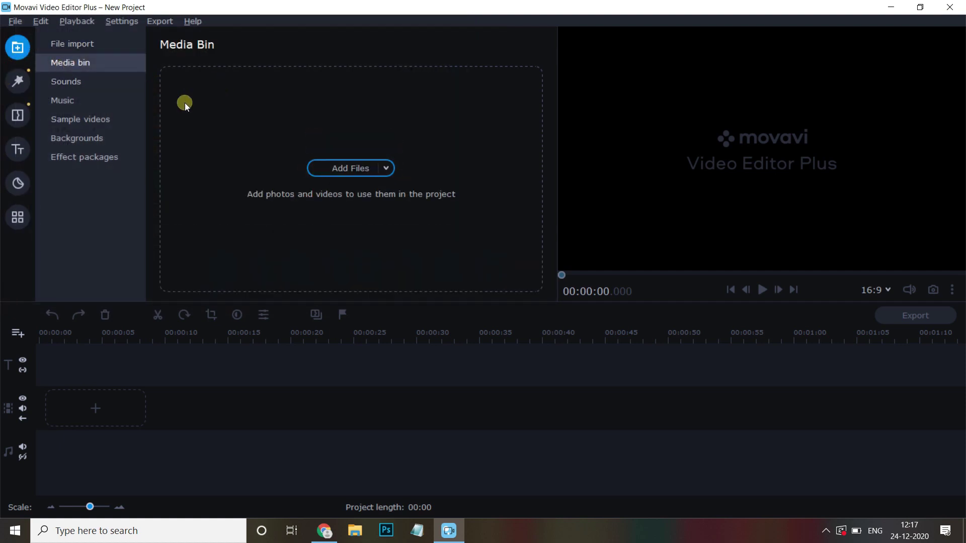
click(350, 170)
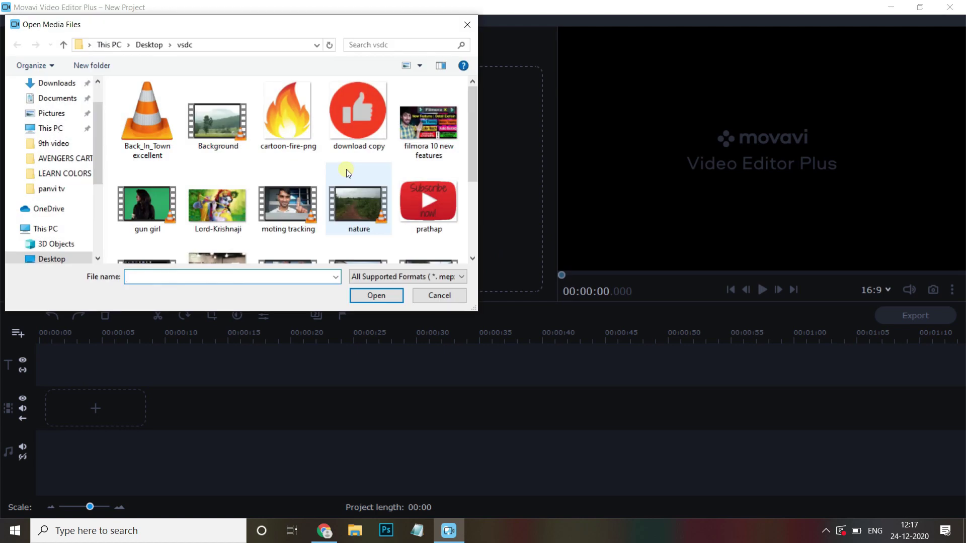
drag(469, 123, 475, 173)
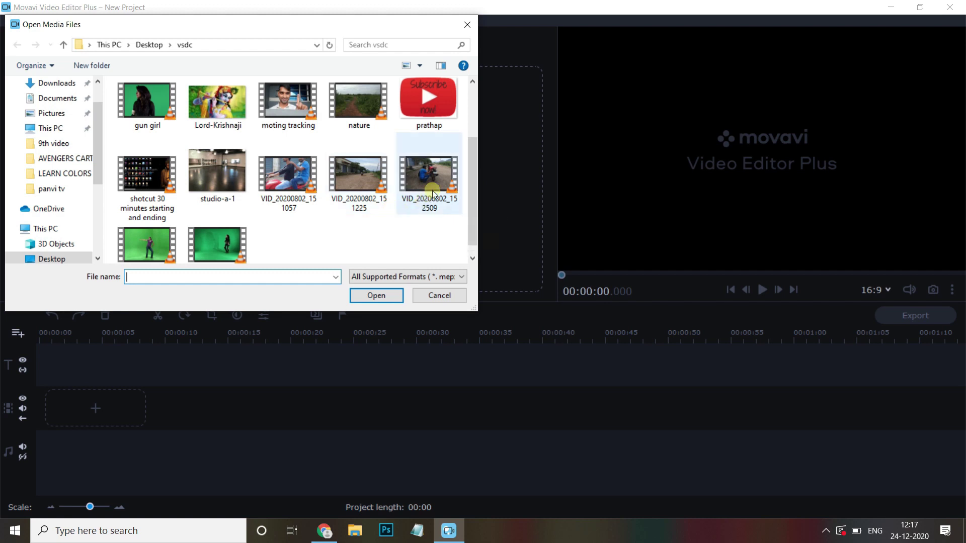
click(427, 177)
ctrl+click(376, 183)
ctrl+click(300, 180)
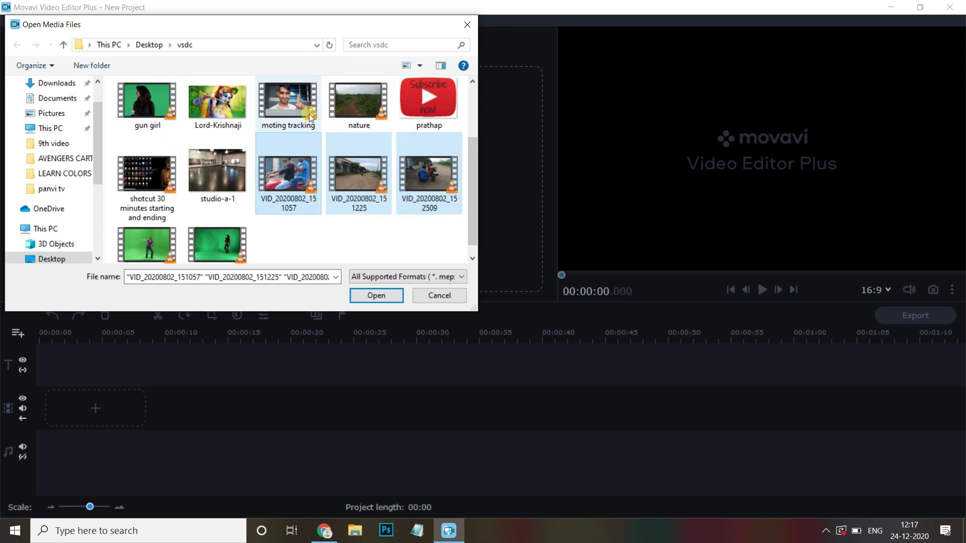
ctrl+click(222, 107)
drag(473, 202, 478, 150)
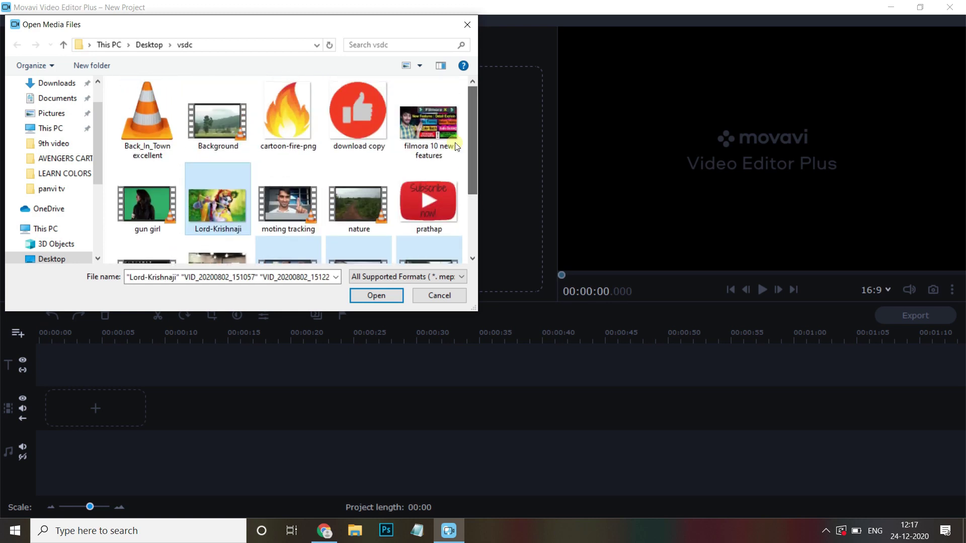
ctrl+click(289, 107)
ctrl+click(149, 125)
ctrl+click(446, 123)
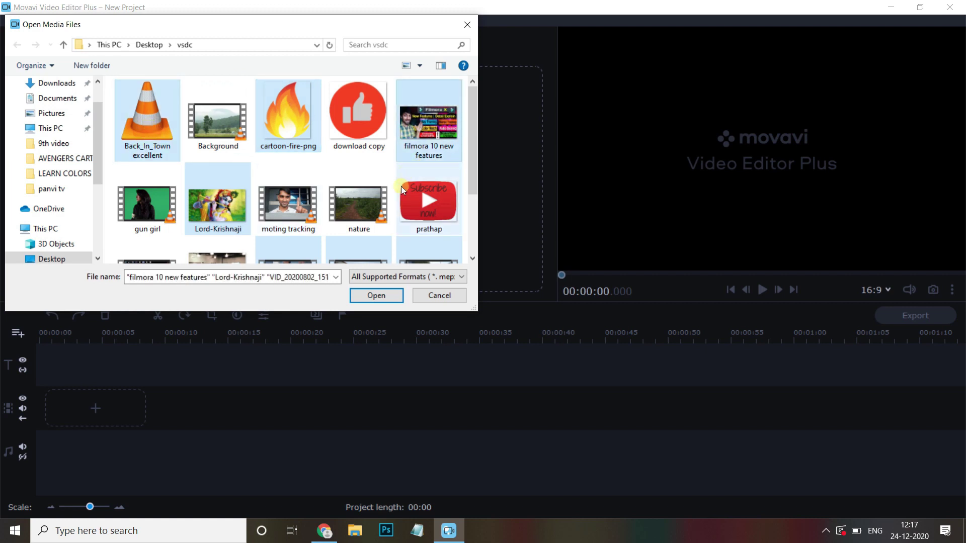
click(377, 296)
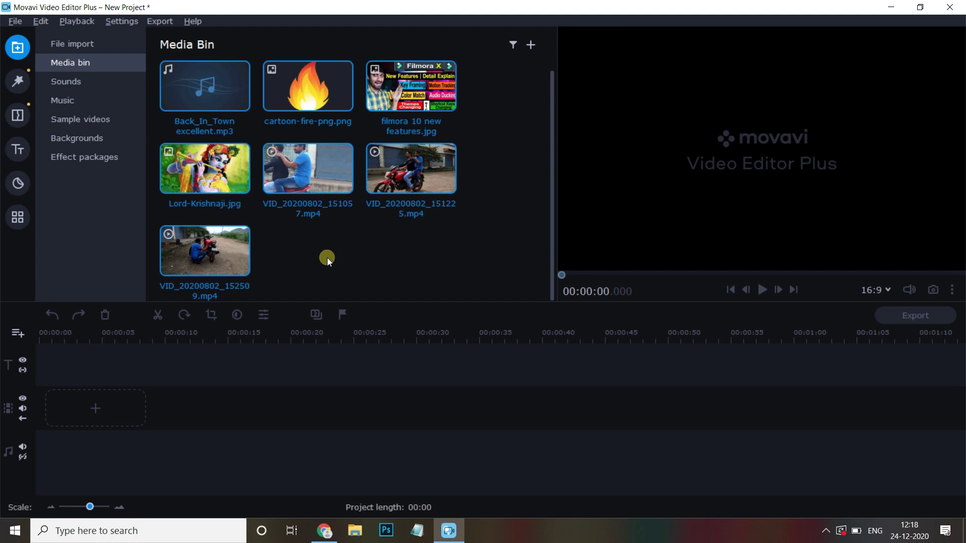
Look through the file import, media bin, sounds, music, sample videos, backgrounds and effect packages sections
click(86, 47)
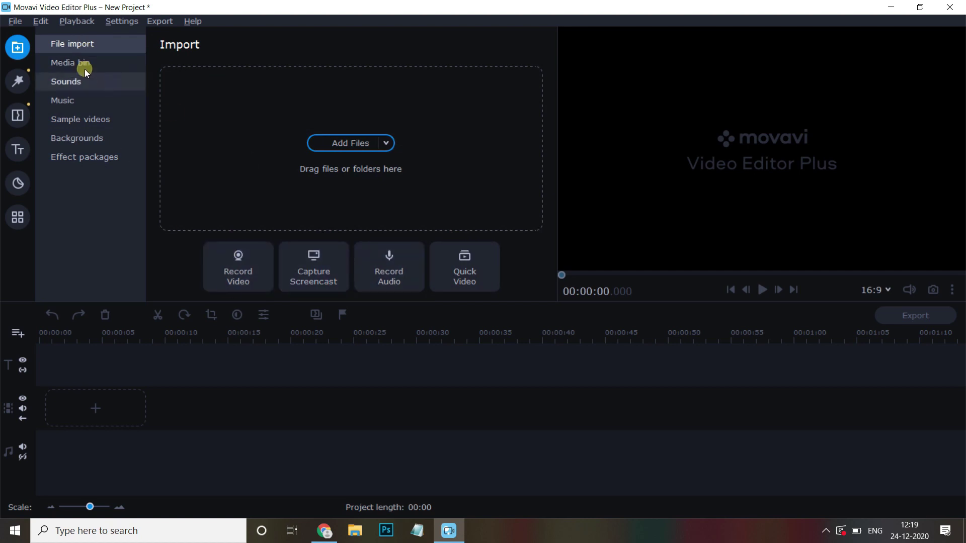
click(84, 67)
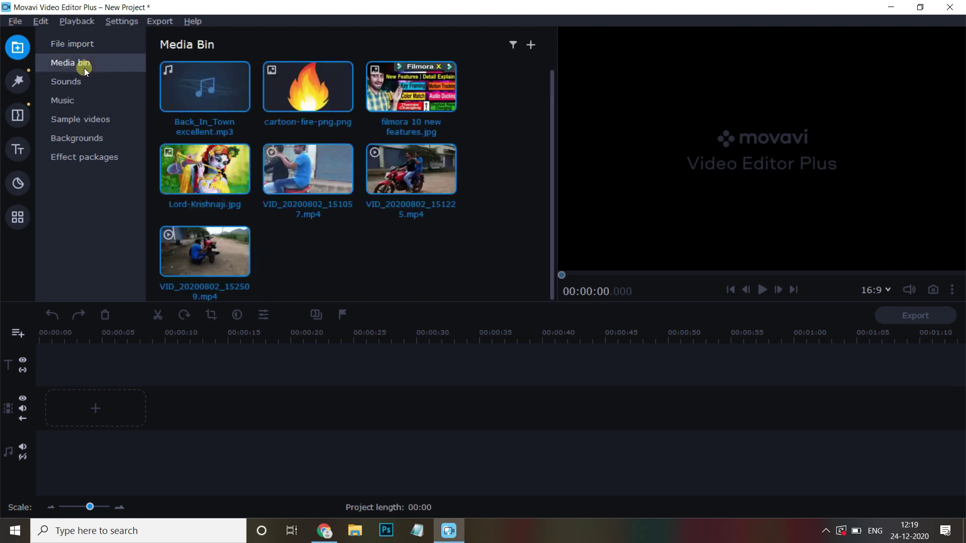
click(83, 83)
click(80, 99)
click(80, 120)
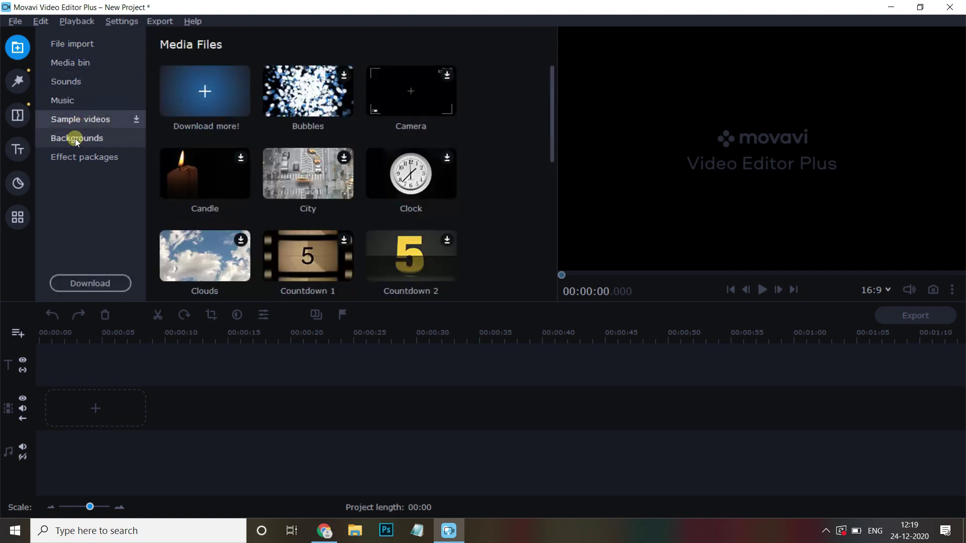
click(76, 139)
click(75, 157)
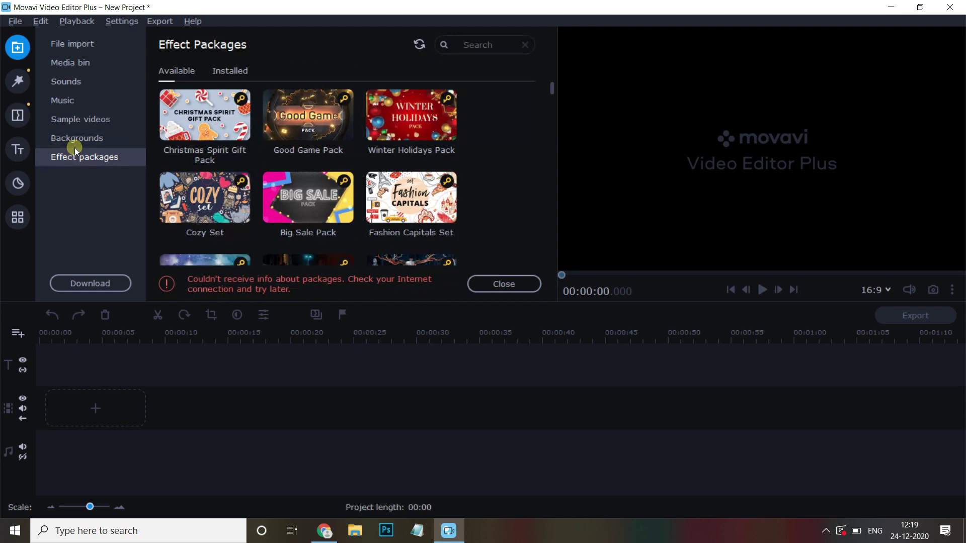
click(86, 44)
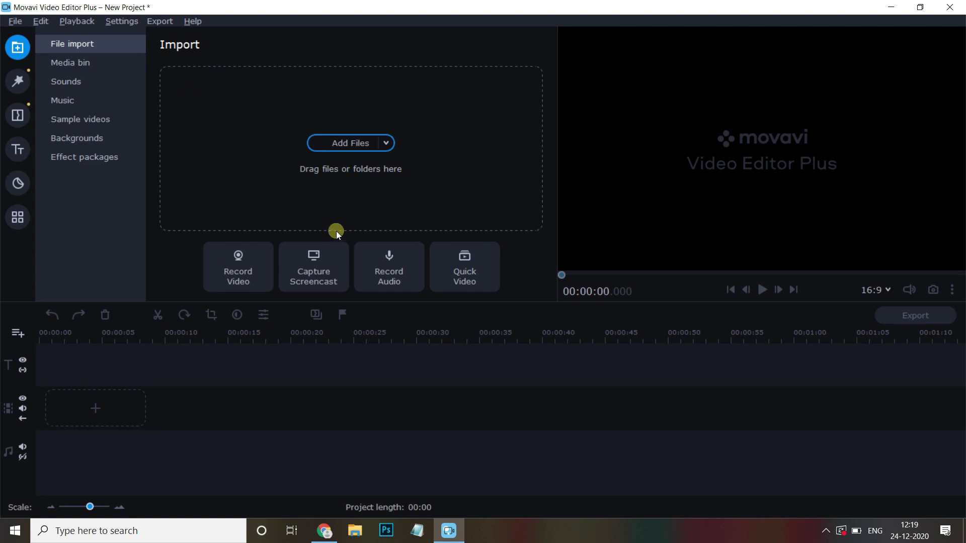
Place VID_20200802_151225.mp4 from the media bin at the start of the video track and select the clip
click(70, 63)
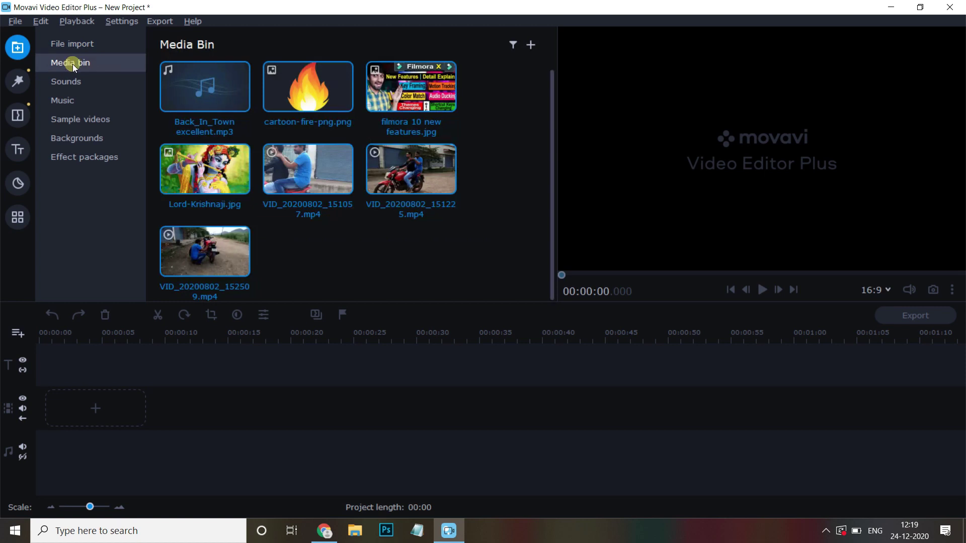
click(419, 169)
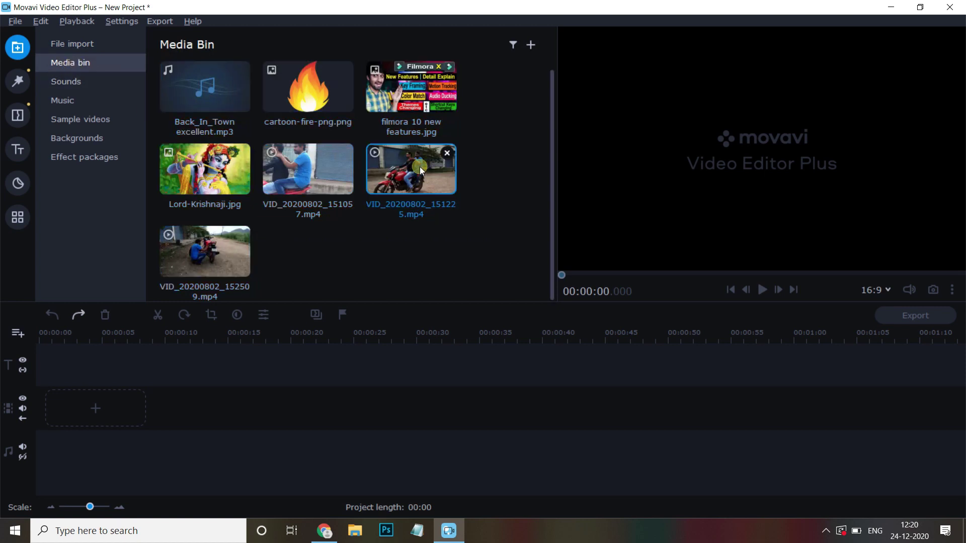
drag(334, 289, 48, 389)
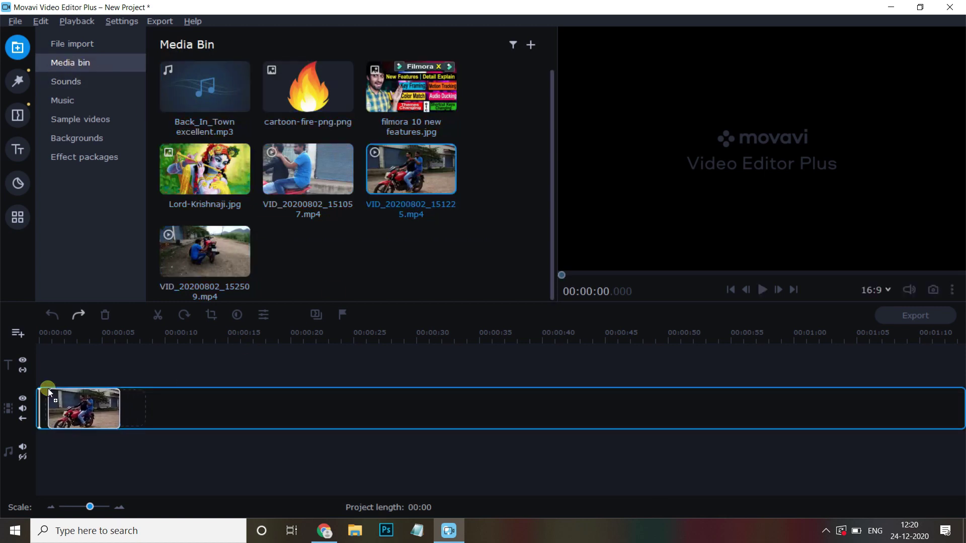
click(89, 409)
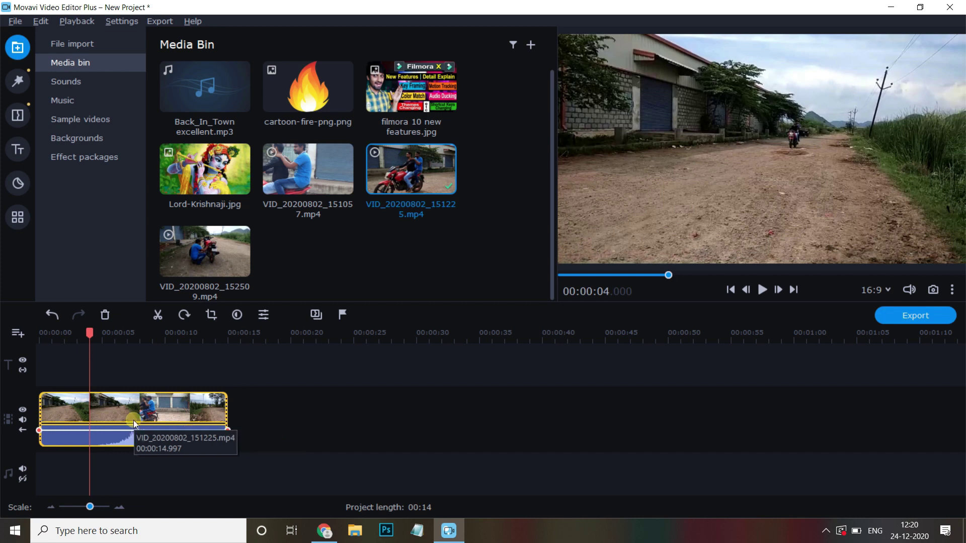
Add VID_20200802_151057.mp4 behind the first clip and move it onto an overlay track at about 10 seconds
drag(325, 171, 181, 349)
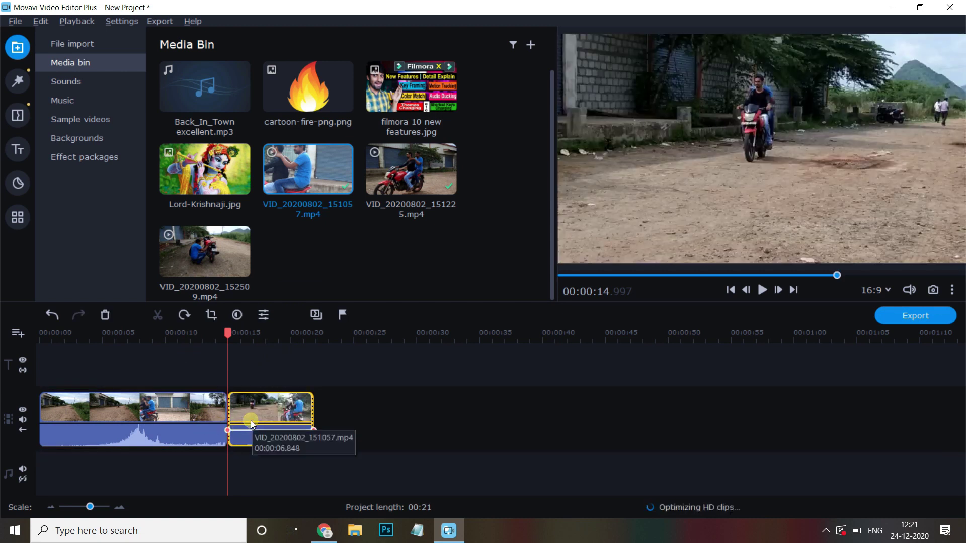
drag(251, 423, 201, 424)
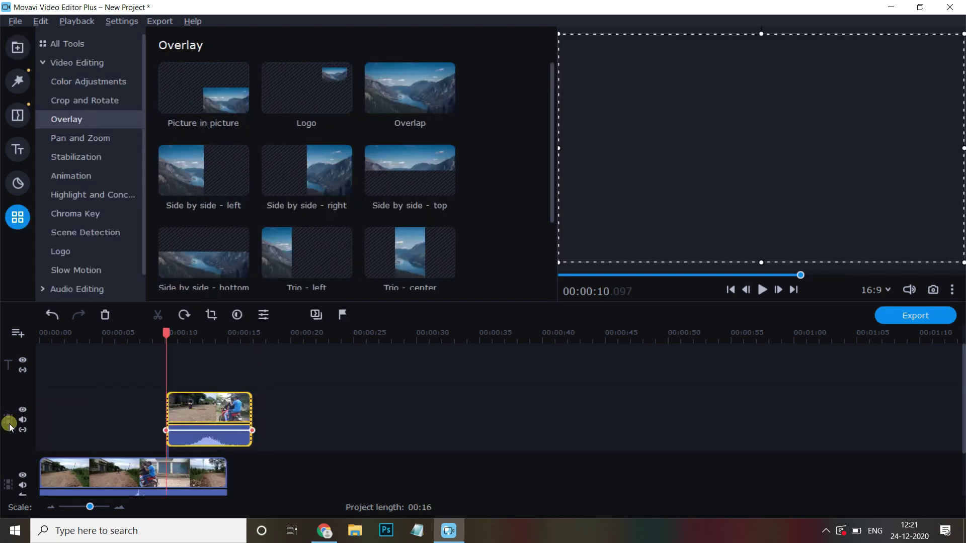
key(ctrl+z)
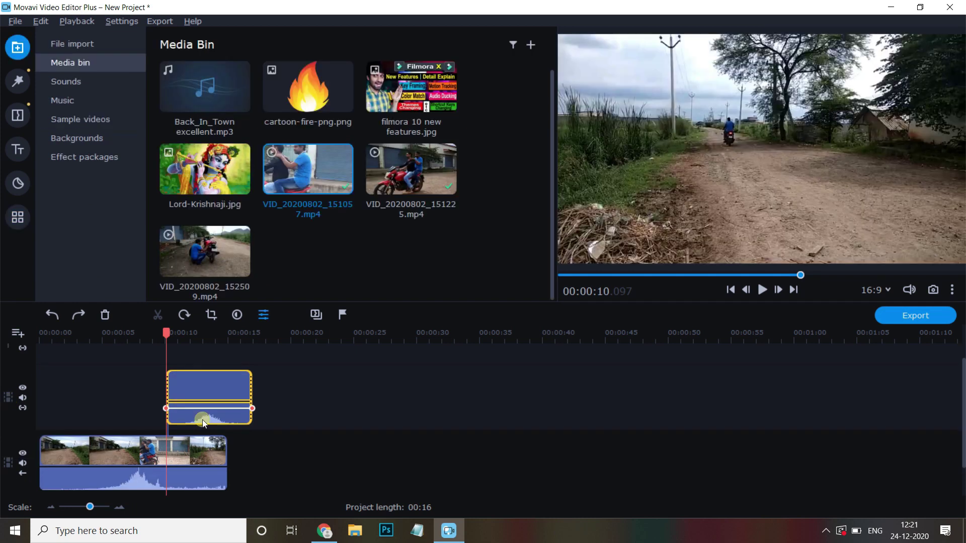
Delete the overlay clip and add an extra video track to the timeline
click(228, 387)
key(Delete)
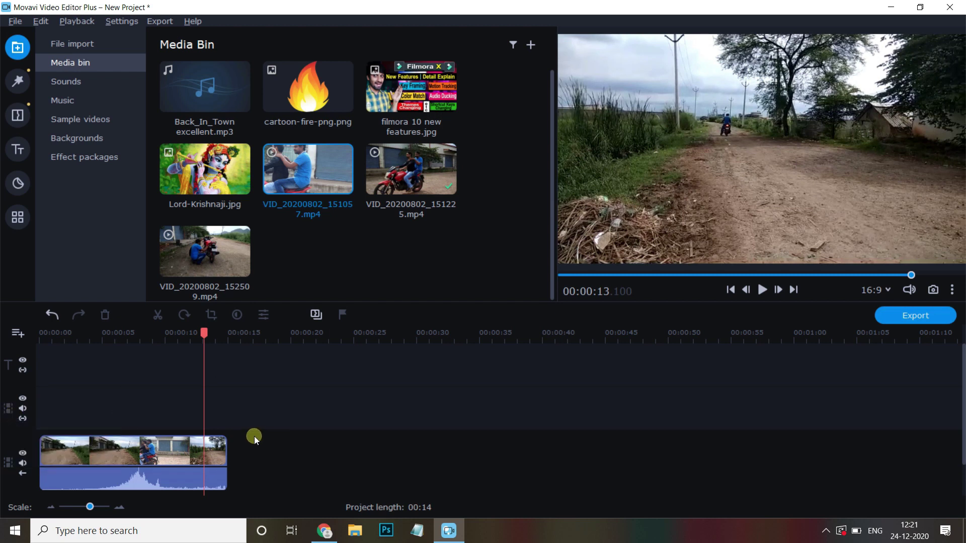
right_click(245, 418)
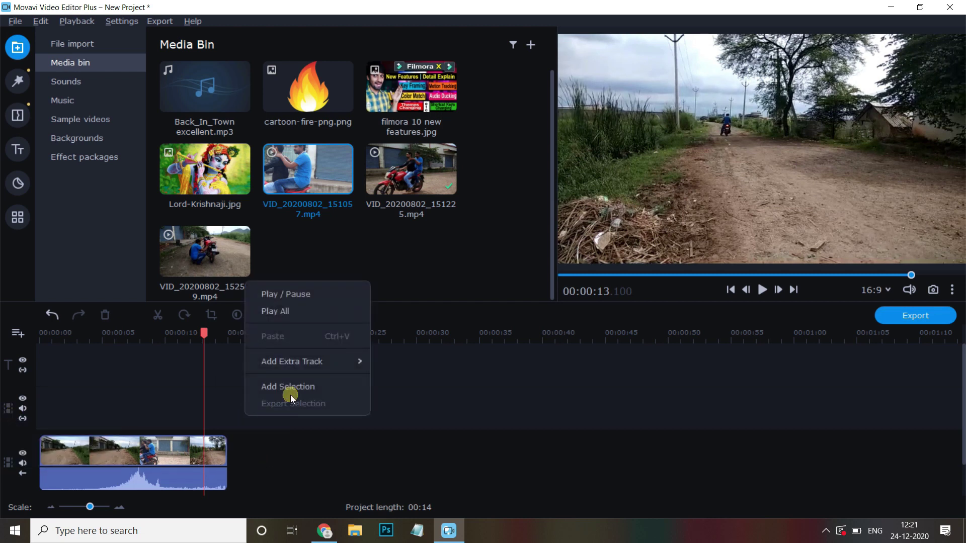
mouse_move(296, 364)
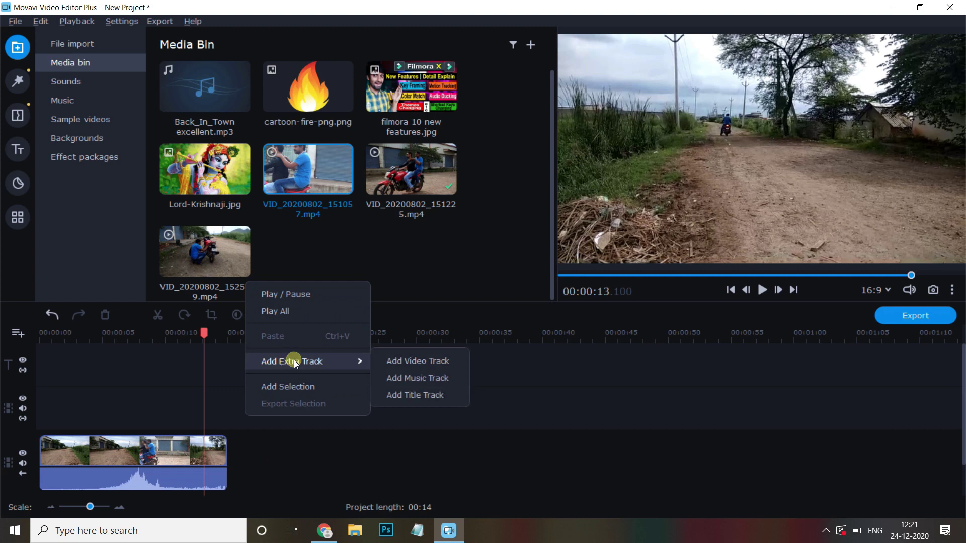
click(407, 360)
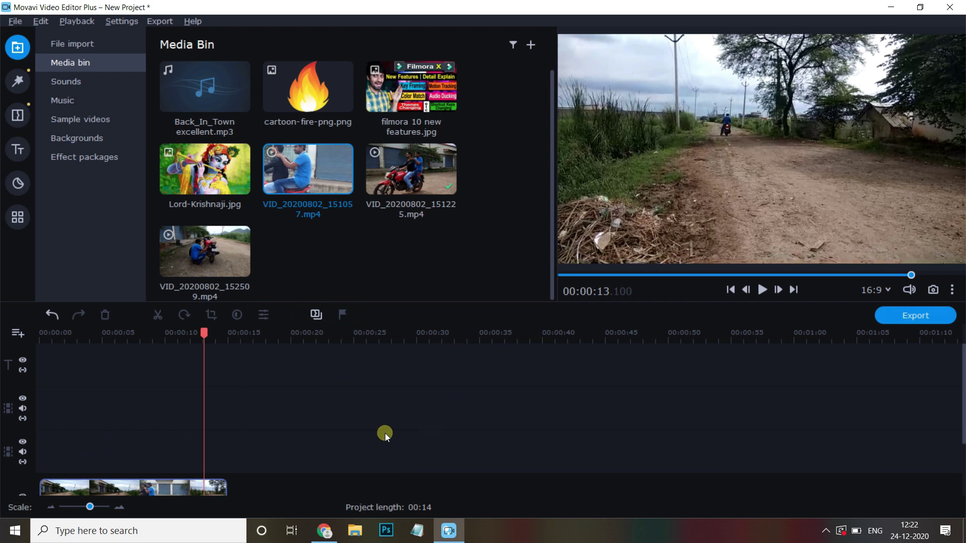
Delete both empty extra video tracks above the main video track
right_click(9, 450)
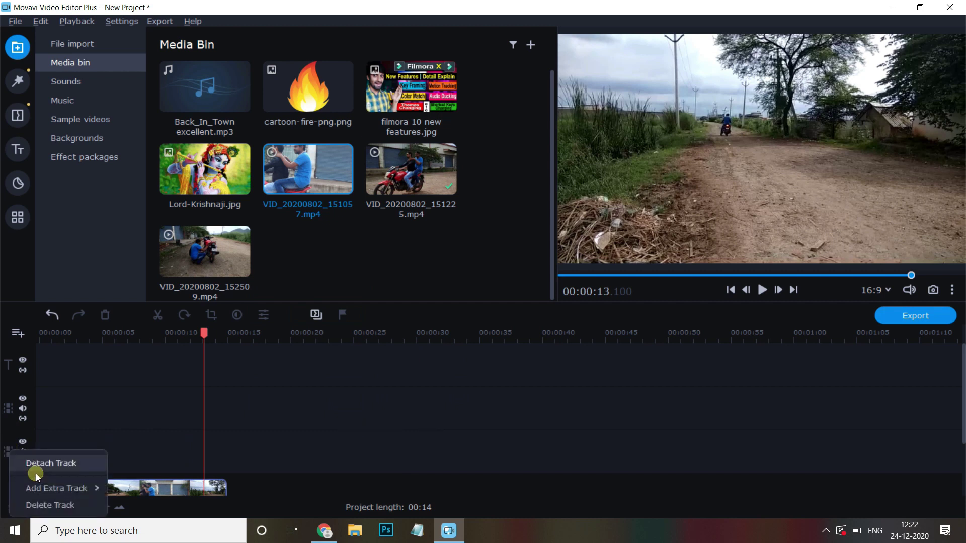
click(36, 505)
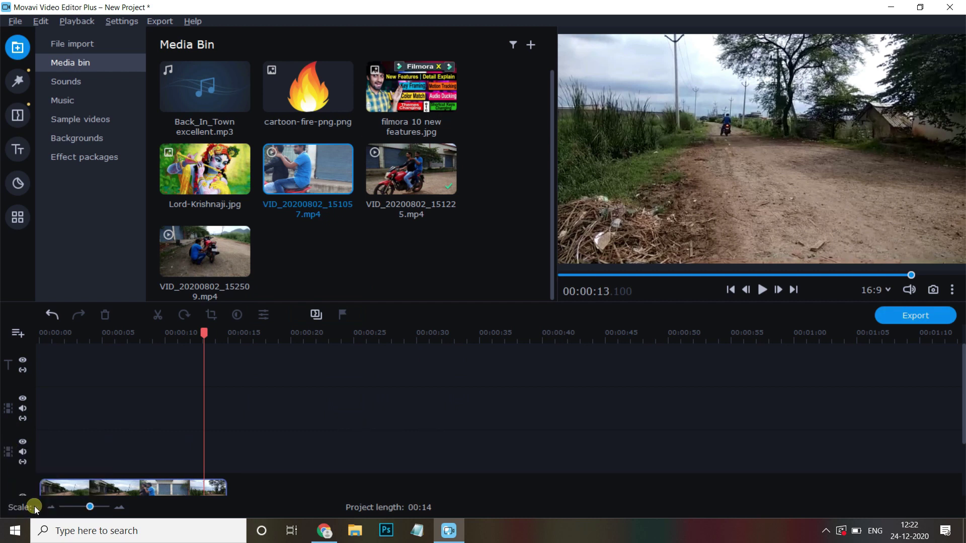
right_click(9, 413)
click(45, 468)
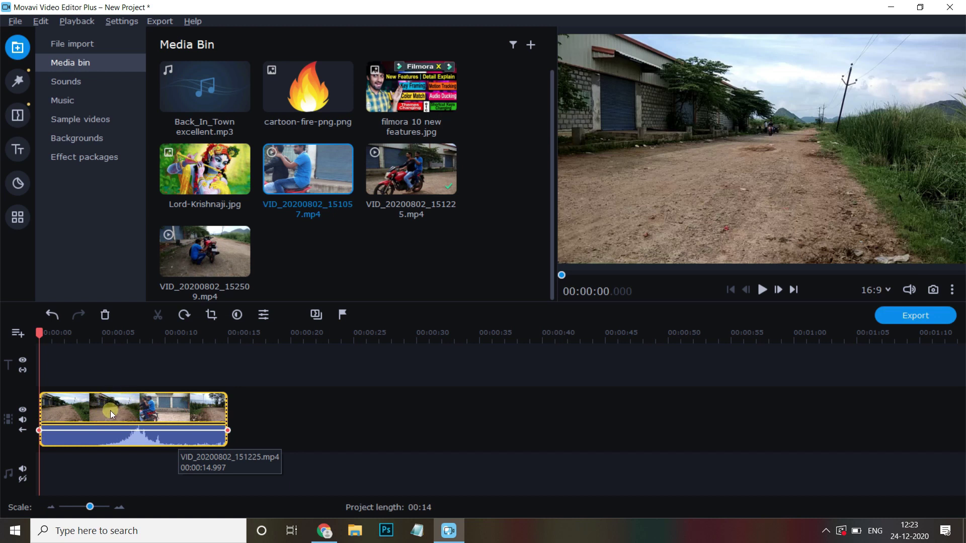
Play the timeline from the start of the clip in two short stretches, pausing after each
click(763, 290)
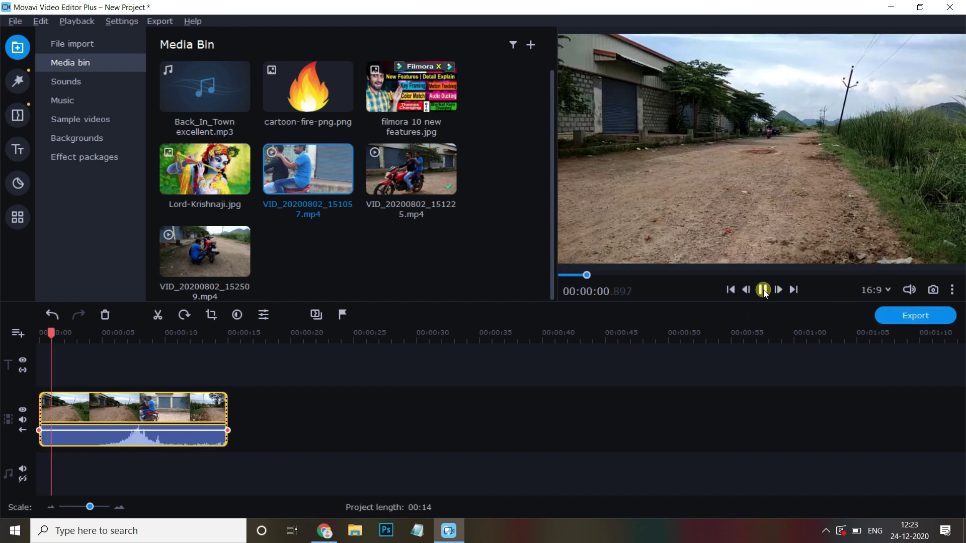
click(763, 290)
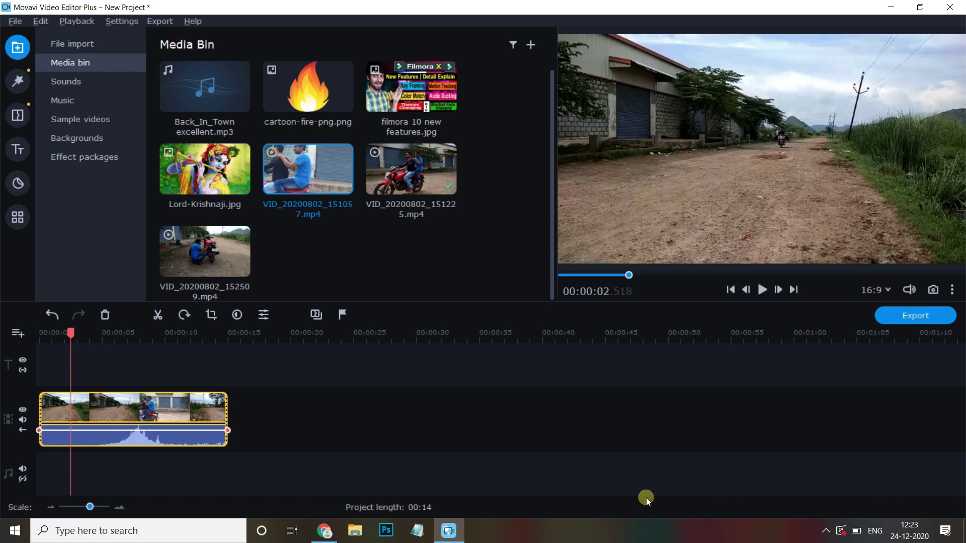
key(space)
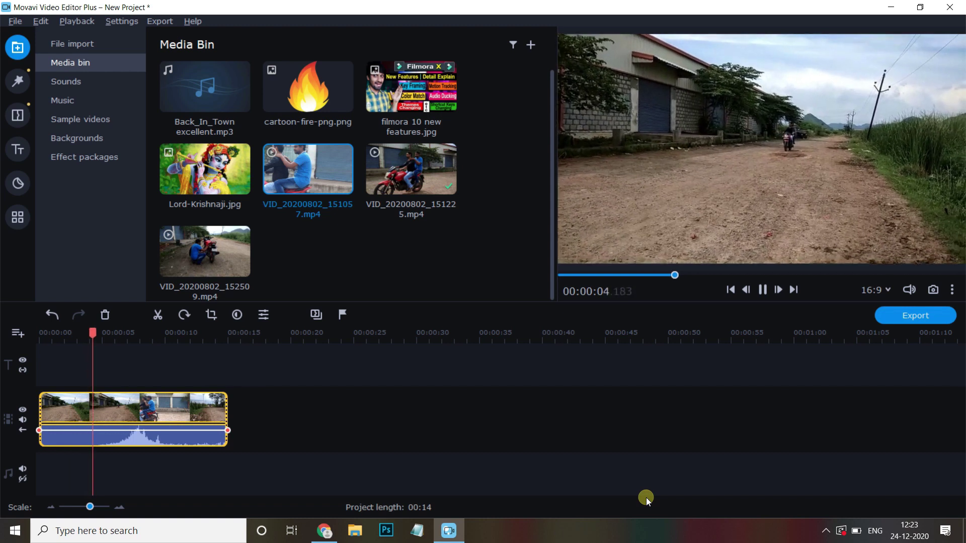
key(space)
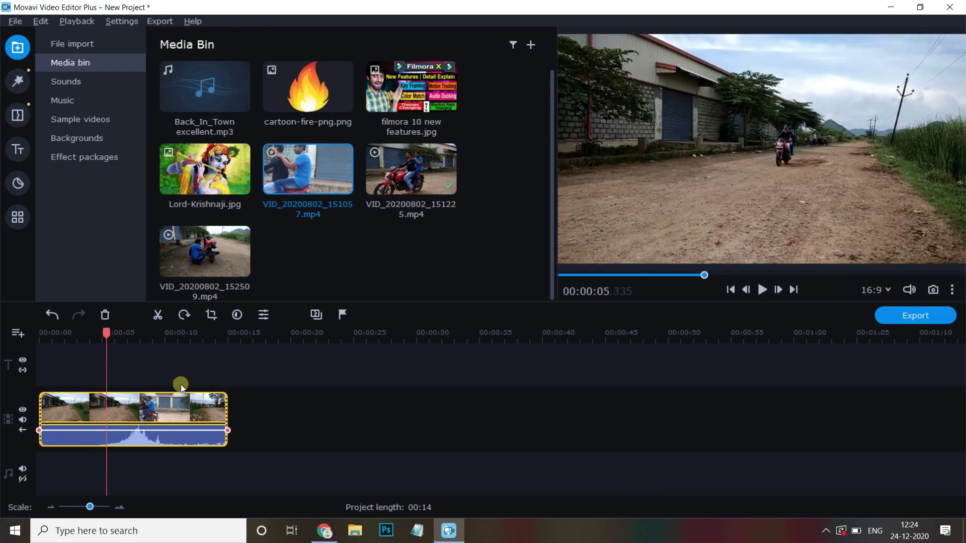
Split the VID_20200802_151225.mp4 clip at 8.2 seconds and select the part behind the cut
drag(104, 333, 129, 340)
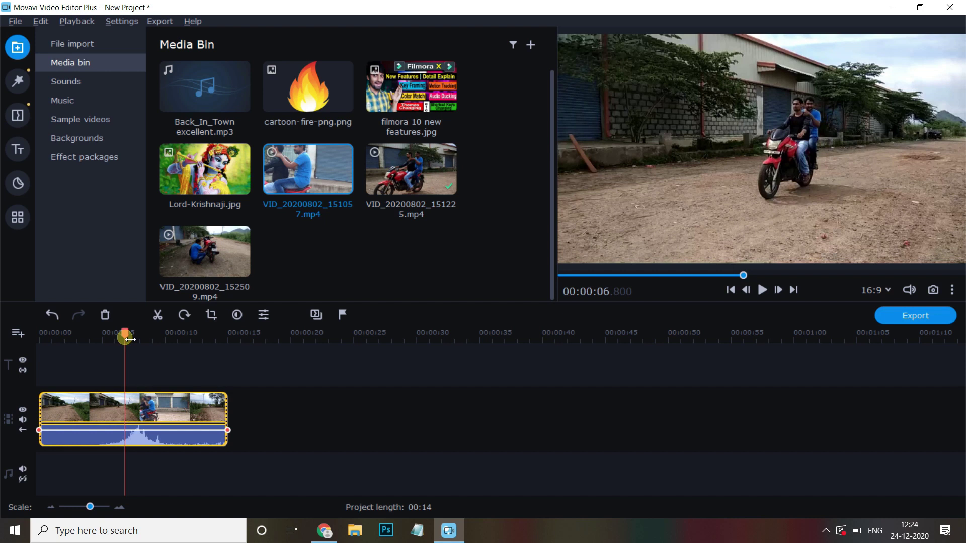
drag(129, 340, 146, 337)
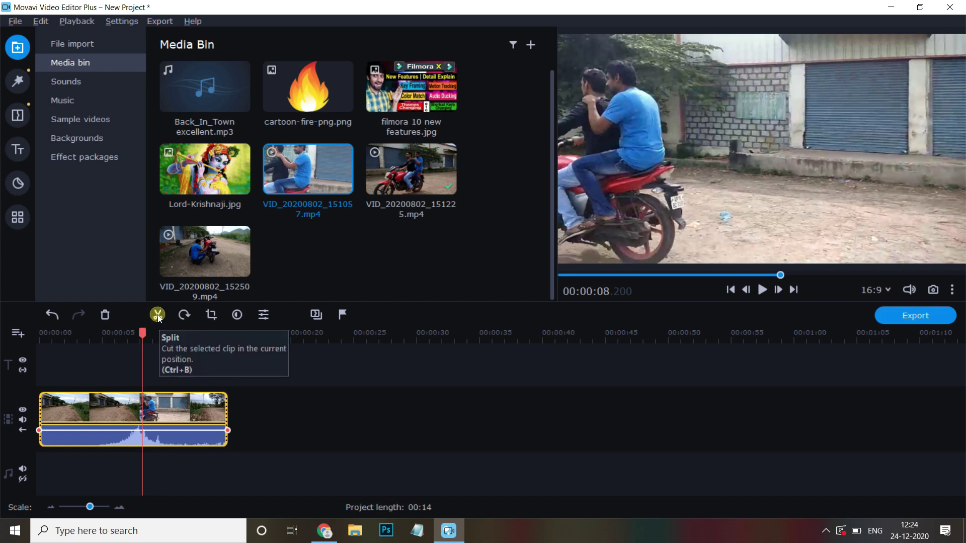
click(157, 315)
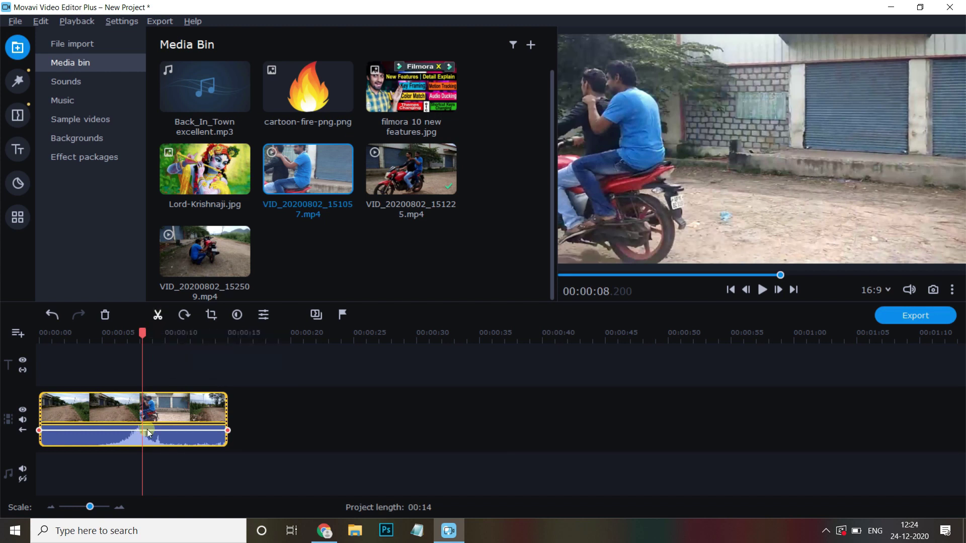
click(162, 409)
drag(162, 409, 265, 417)
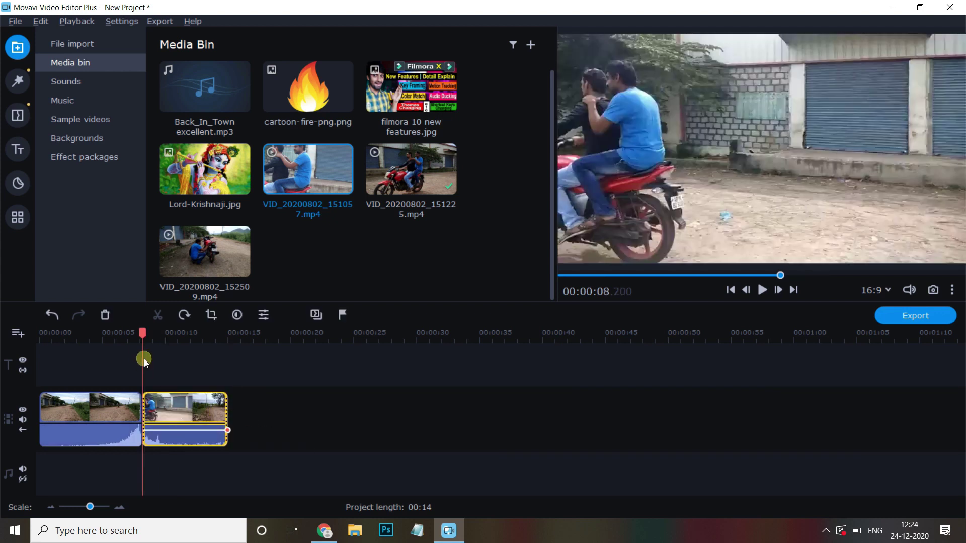
Split the front part of the clip at 3.75 seconds and check the middle piece at about 5.5 seconds
click(144, 340)
drag(144, 340, 78, 351)
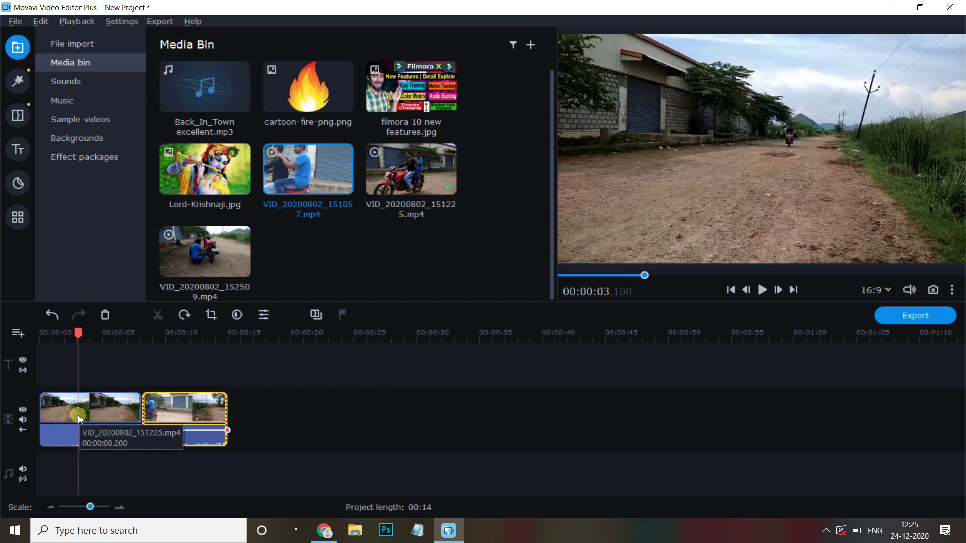
drag(83, 338, 87, 338)
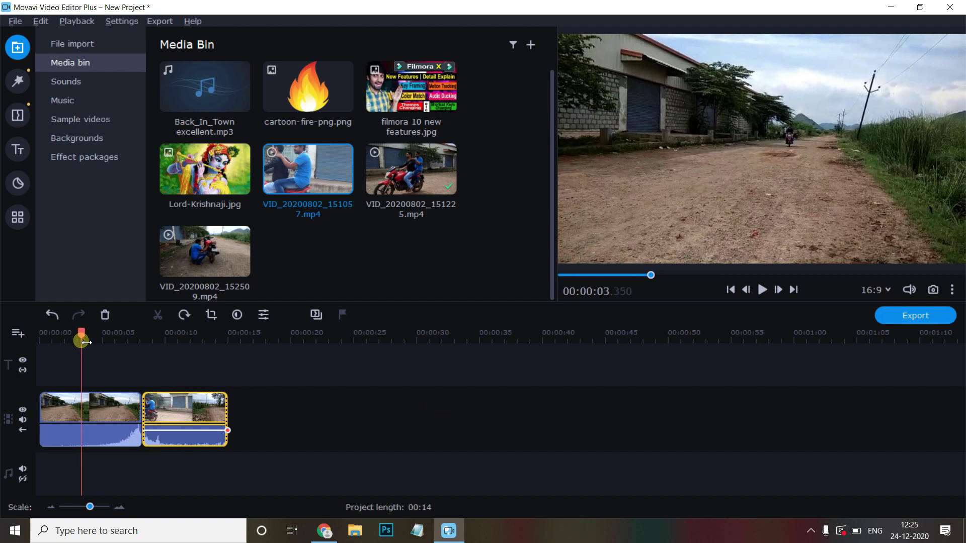
click(158, 315)
click(89, 412)
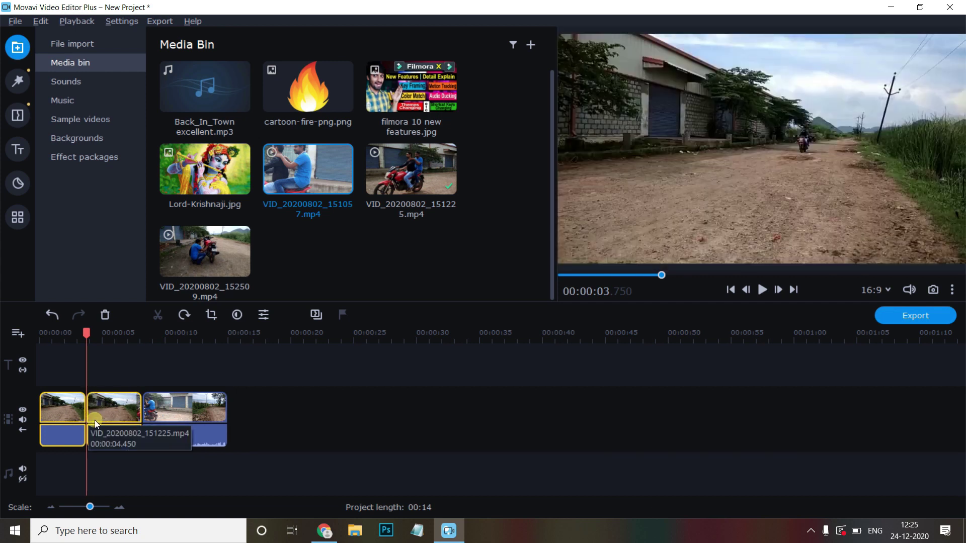
drag(97, 349, 114, 385)
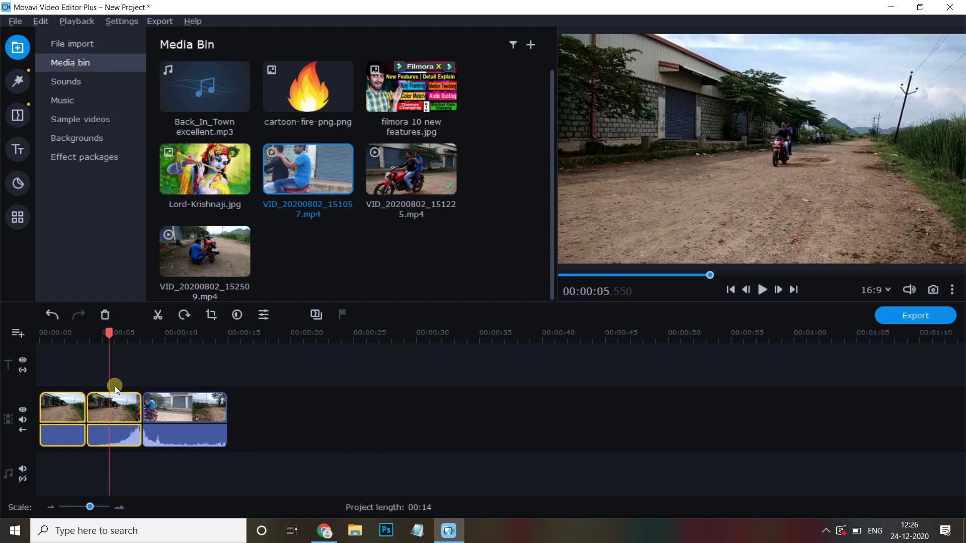
click(115, 386)
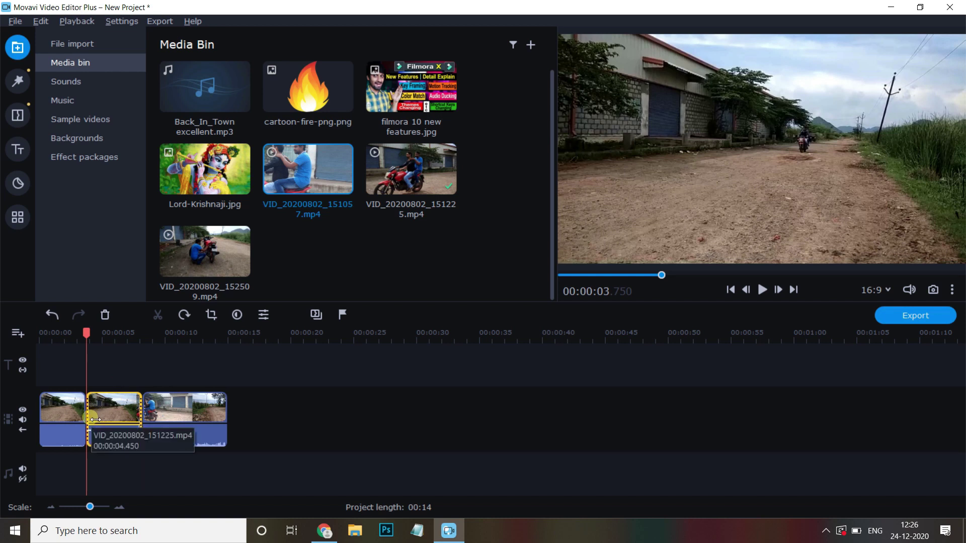
Undo and redo the 3.75-second split repeatedly, then undo both splits of the video clip
key(ctrl+z)
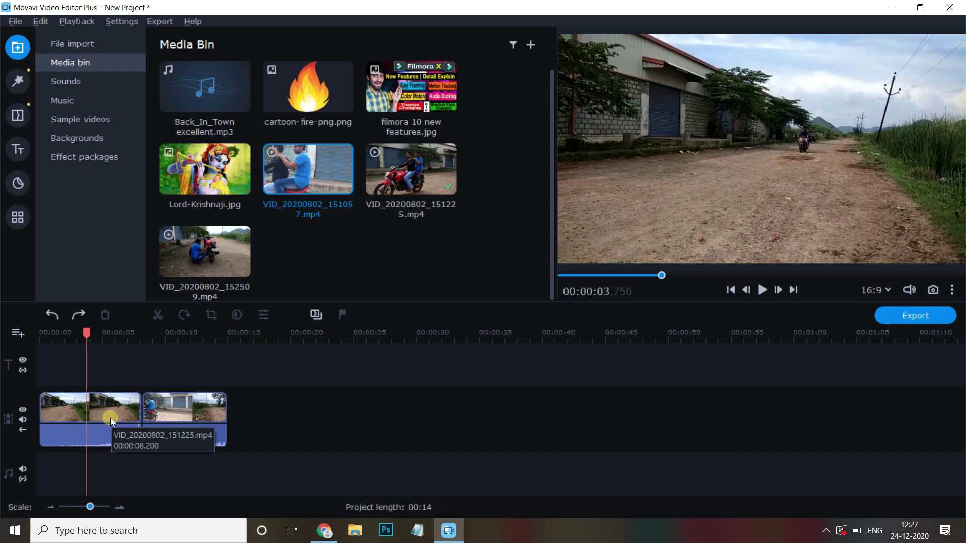
click(219, 404)
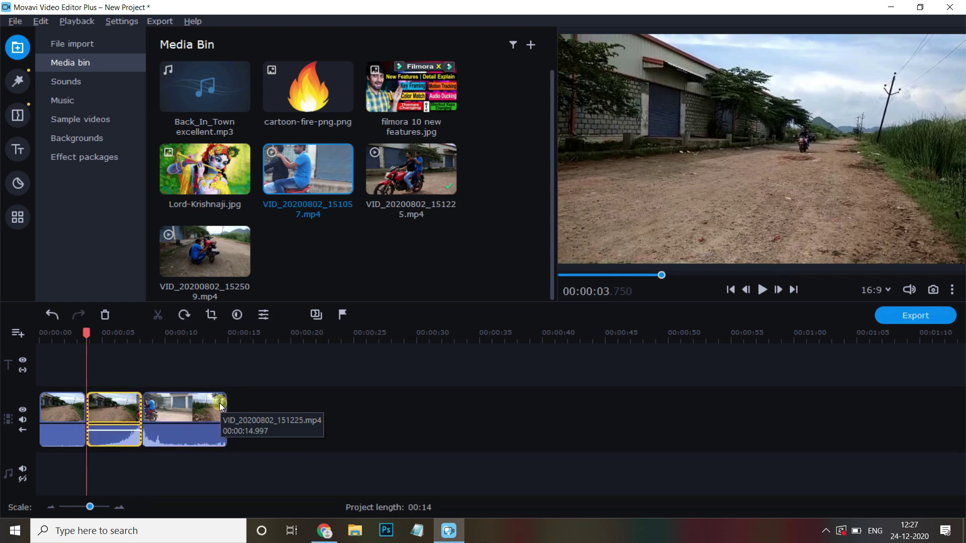
key(ctrl+y)
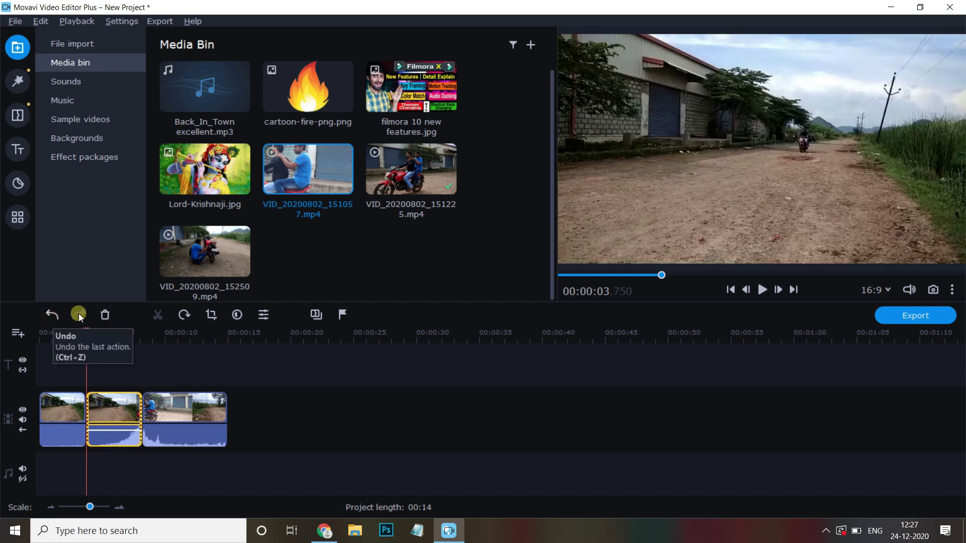
click(48, 315)
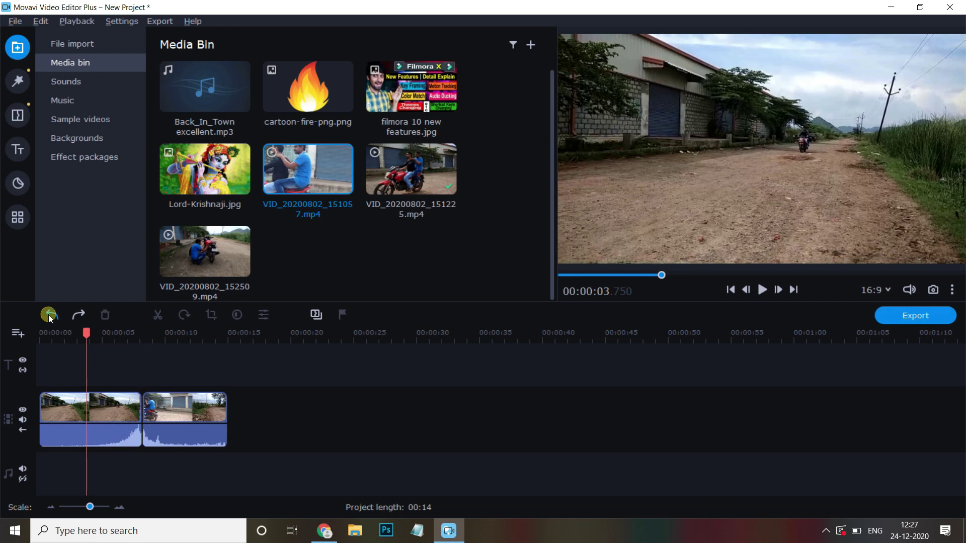
click(78, 315)
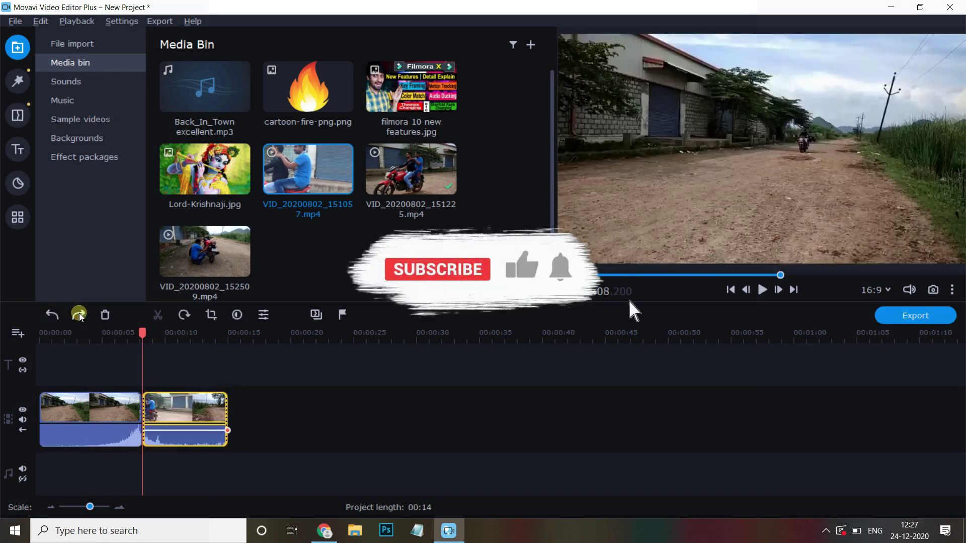
click(53, 316)
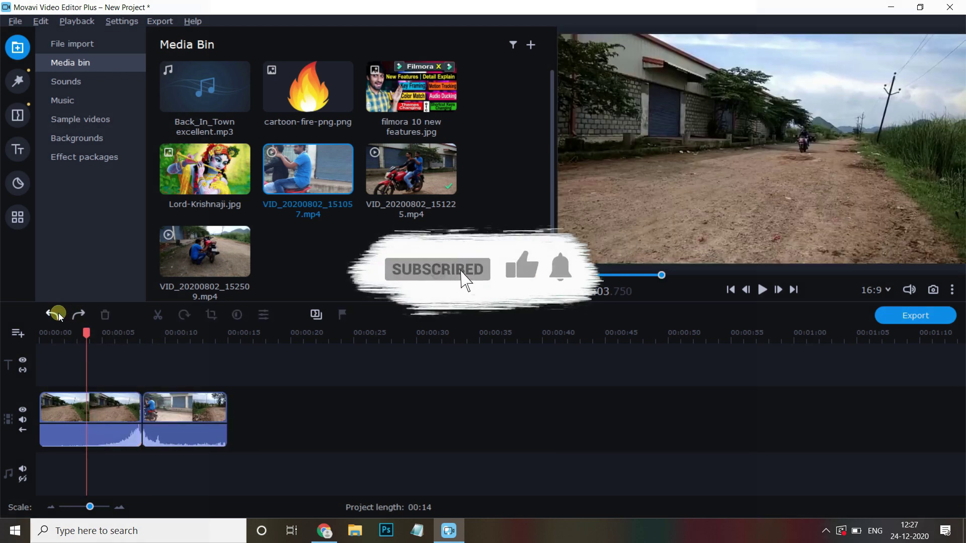
click(58, 315)
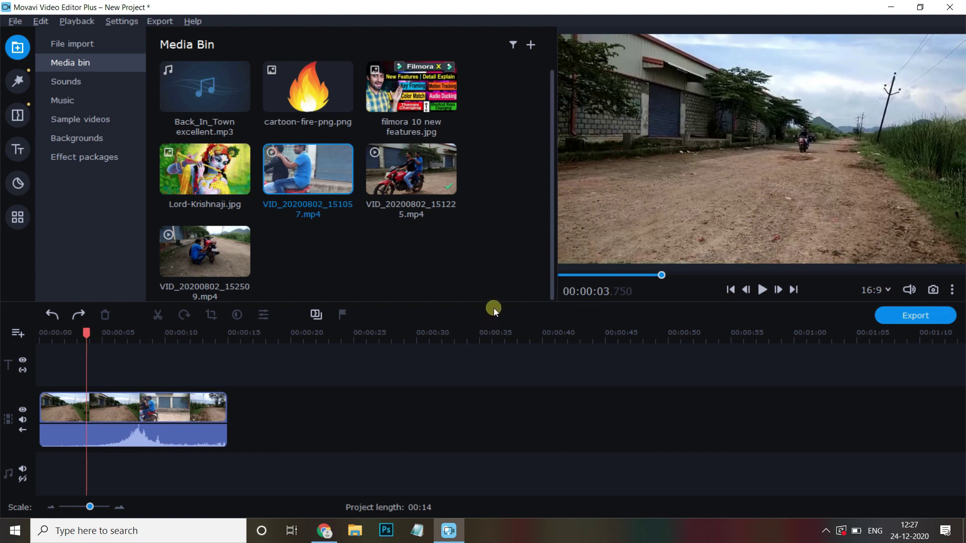
Resize the divider between media bin and preview, first widening the media bin, then giving the preview more room
mouse_move(500, 304)
mouse_down()
mouse_move(498, 216)
mouse_move(481, 304)
mouse_up()
drag(562, 61, 692, 76)
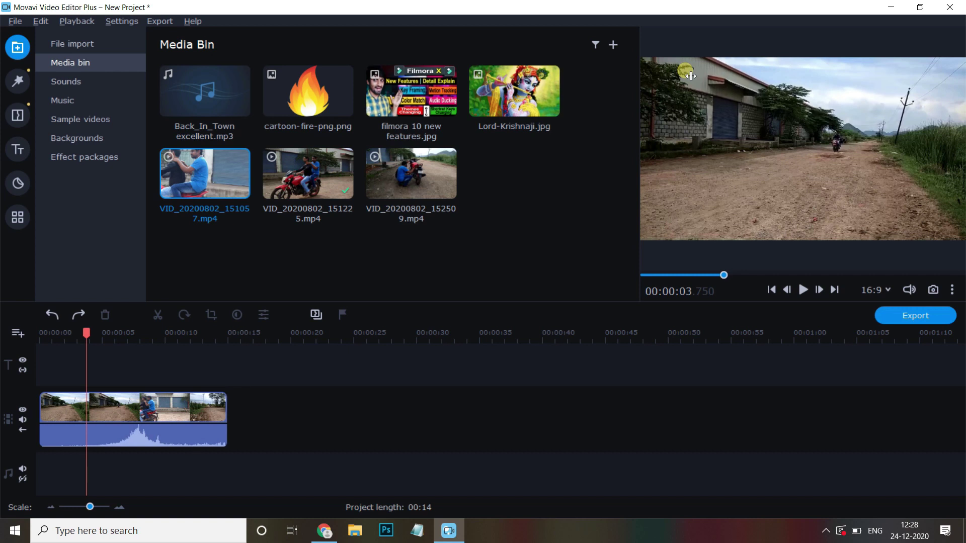
drag(691, 76, 498, 66)
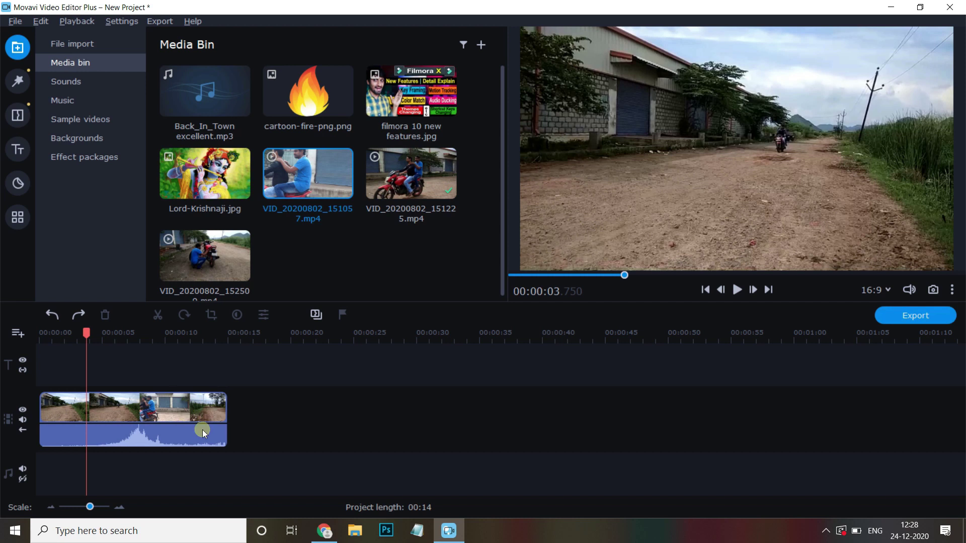
Zoom the timeline in and out, then enlarge its scale so the clip spans about two thirds of the track
click(119, 509)
click(119, 508)
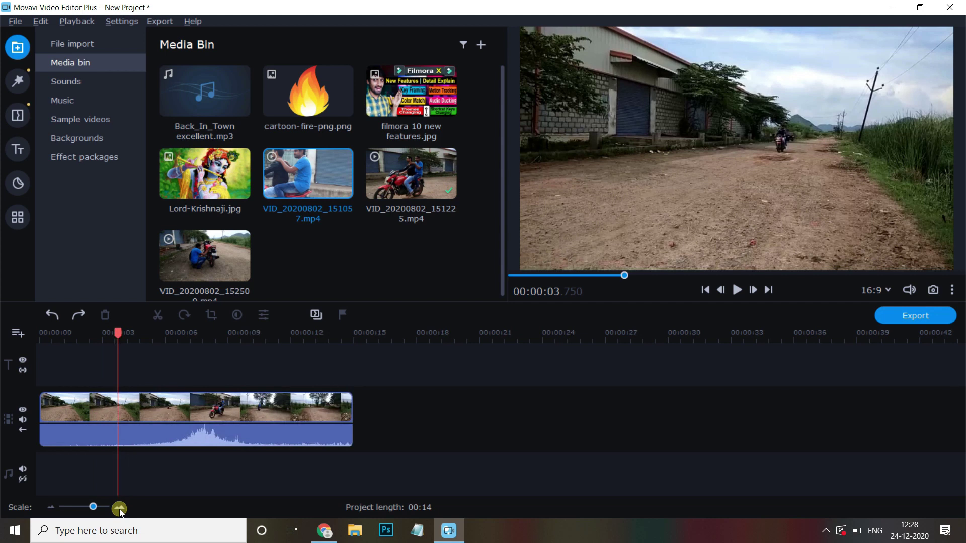
click(52, 507)
click(52, 507)
click(52, 507)
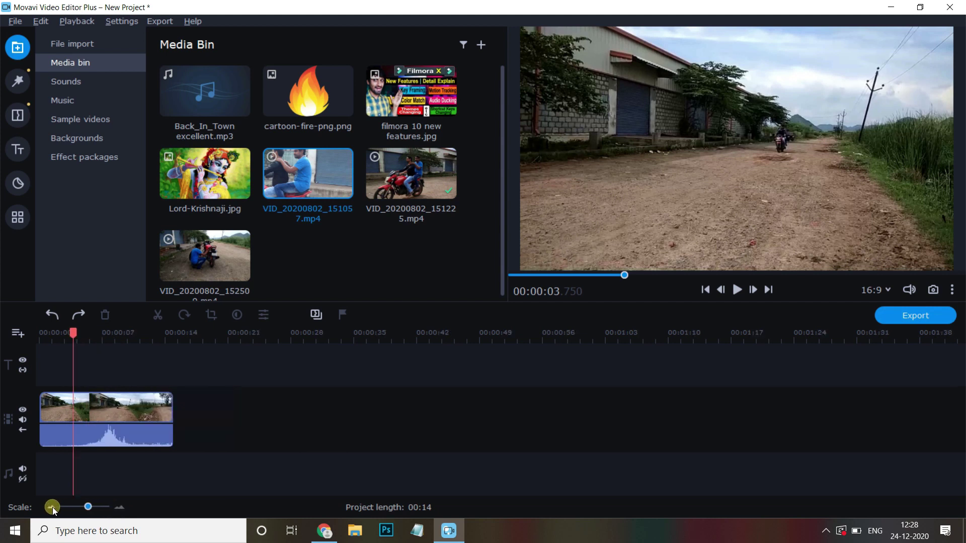
mouse_move(89, 508)
mouse_down()
mouse_move(99, 510)
mouse_move(80, 509)
mouse_move(95, 508)
mouse_up()
click(108, 402)
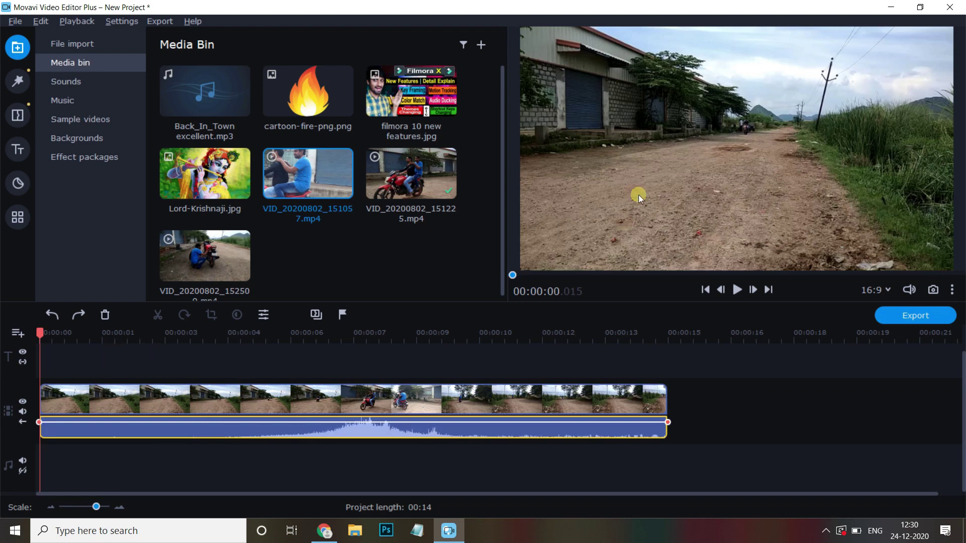
Trim the beginning of the clip up to 7.23 seconds and play the first seconds of the shortened clip
drag(51, 334, 348, 353)
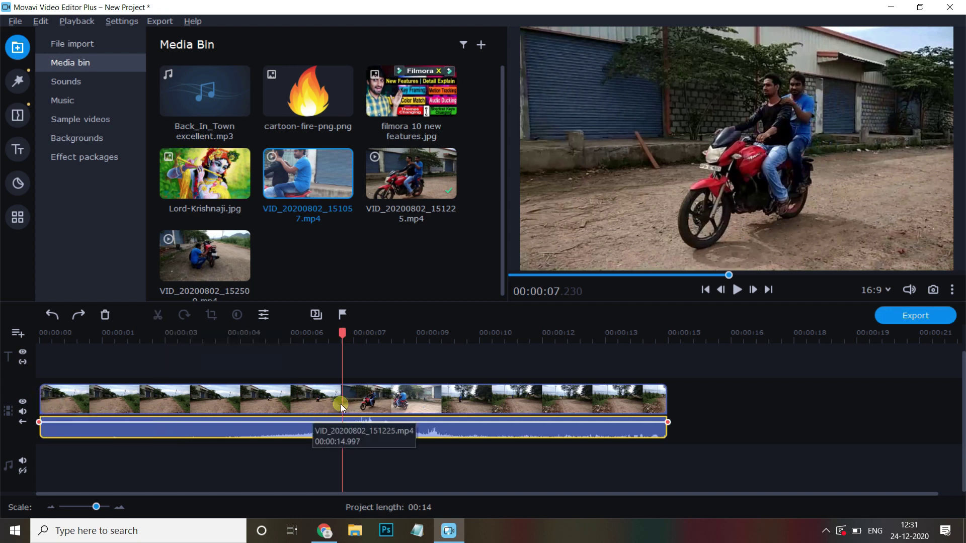
click(46, 399)
drag(47, 401, 346, 408)
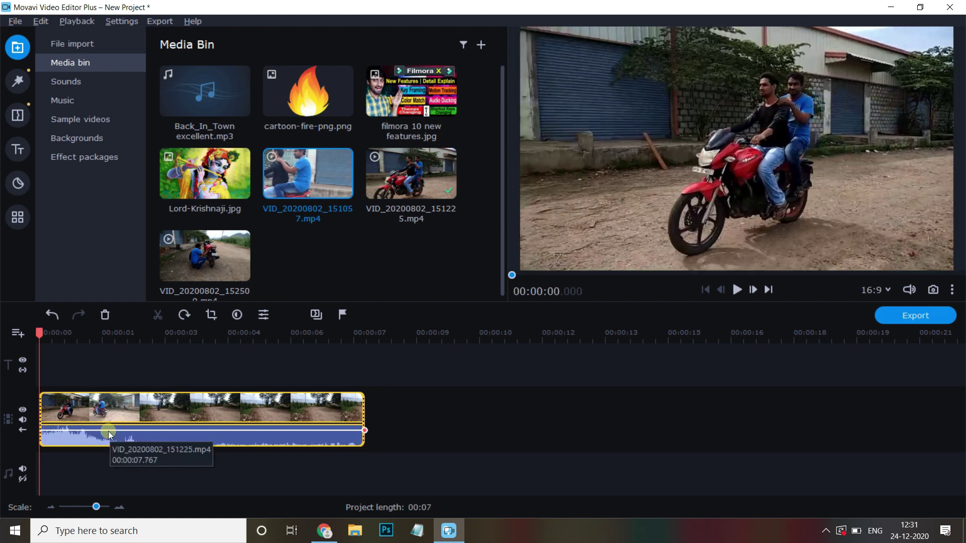
key(space)
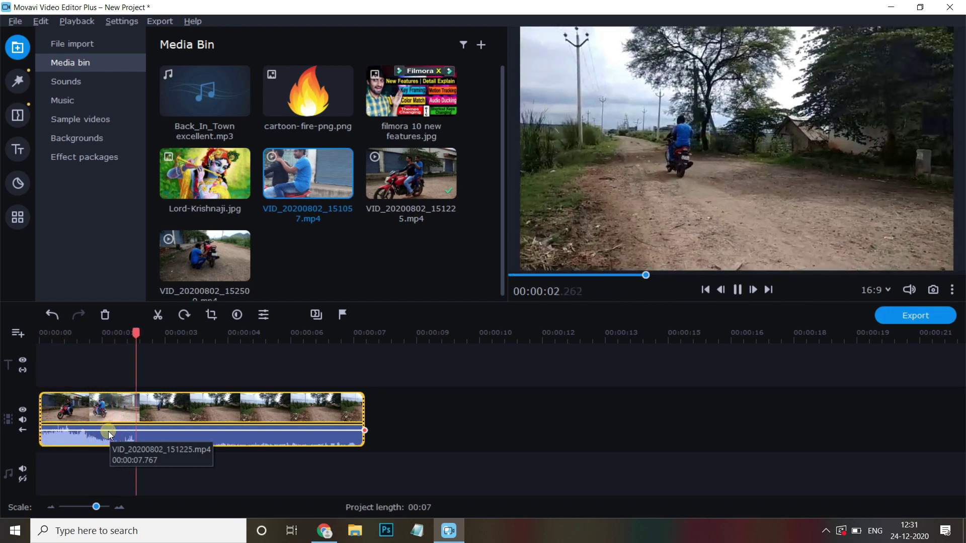
key(space)
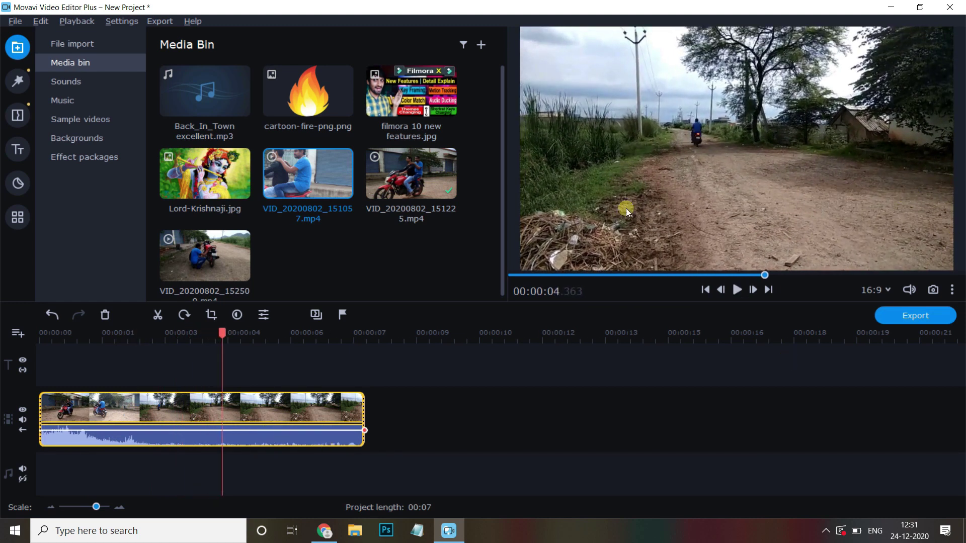
Trim the clip's end to about 4.9 seconds, then extend both ends back to the full original length
drag(366, 408, 245, 409)
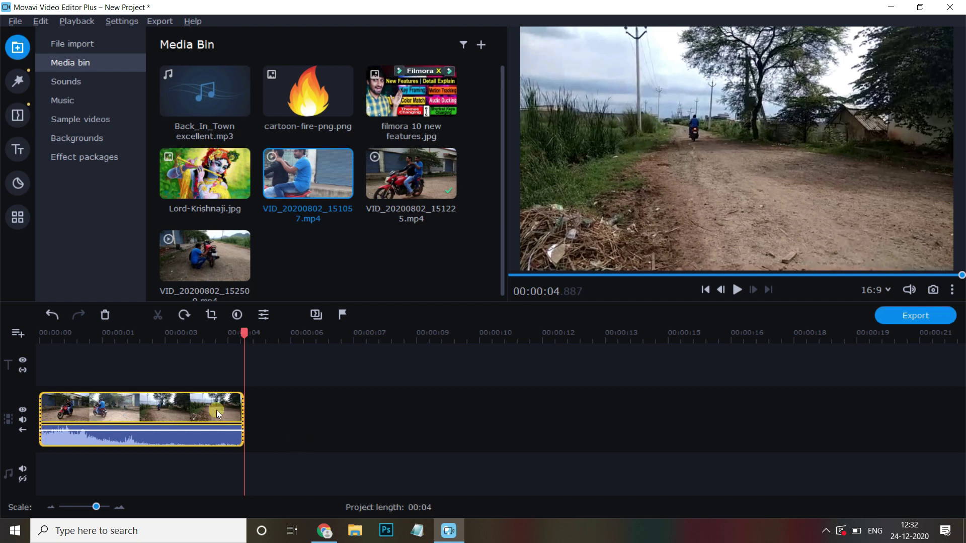
drag(244, 409, 475, 404)
drag(42, 411, 13, 416)
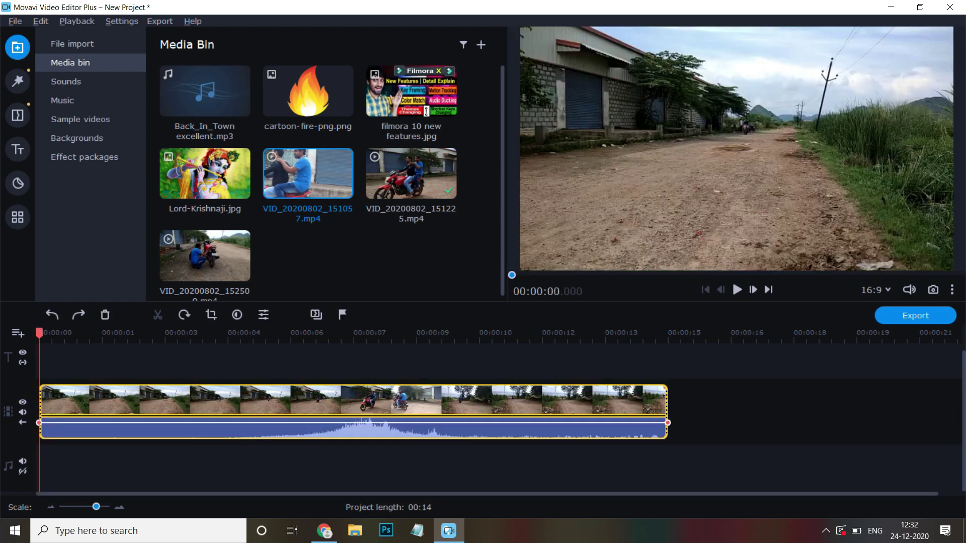
Split the clip at about 6.2 seconds and delete the part before the cut
drag(40, 333, 304, 335)
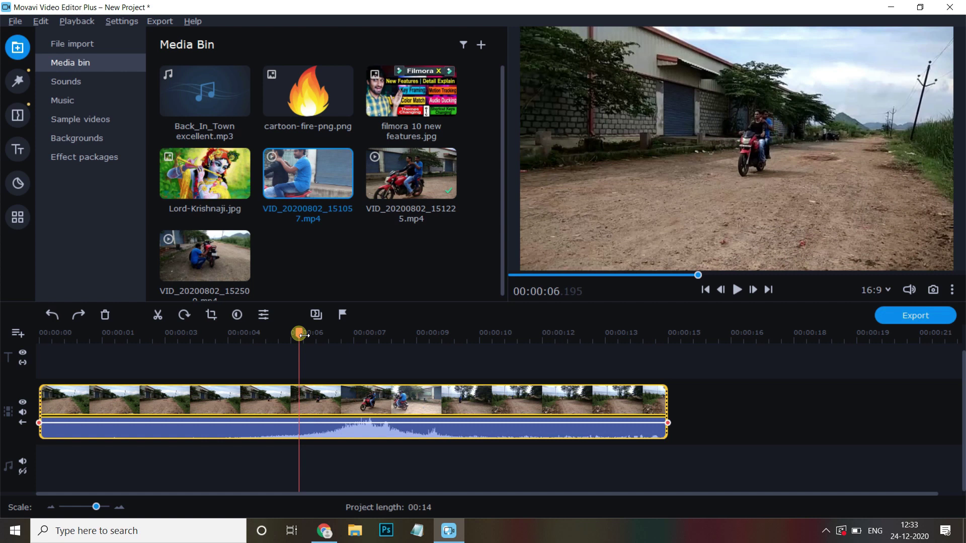
click(159, 314)
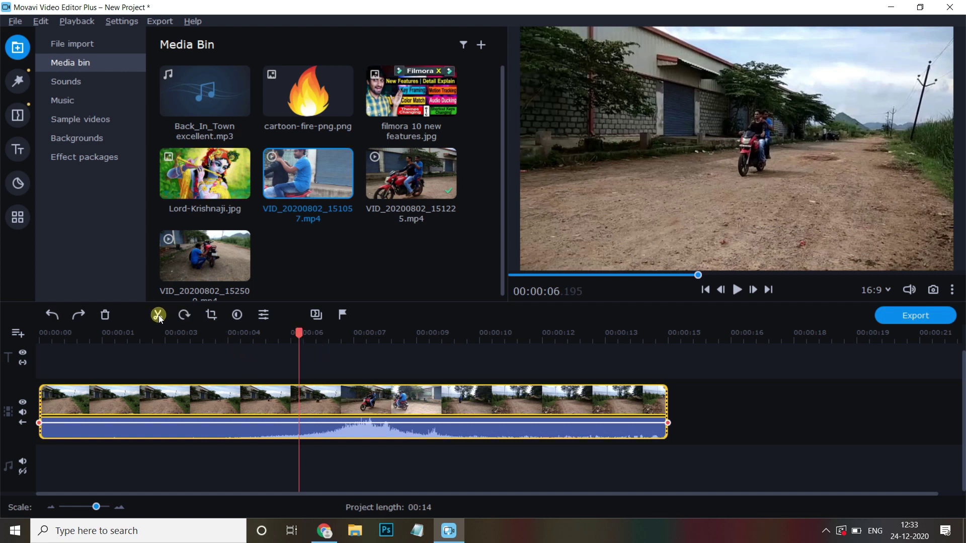
click(268, 401)
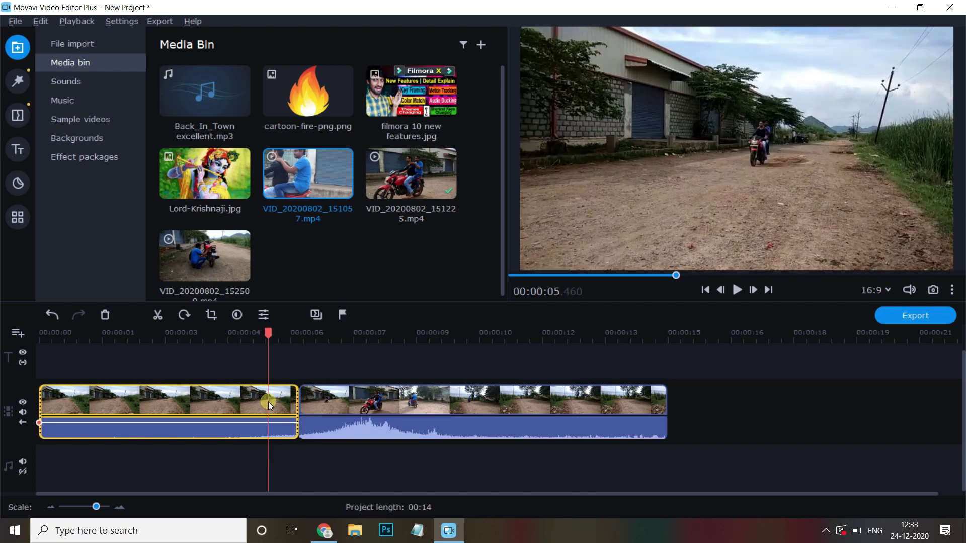
key(Delete)
Split the clip at 5.94 seconds and delete the part after the cut
drag(269, 335, 299, 349)
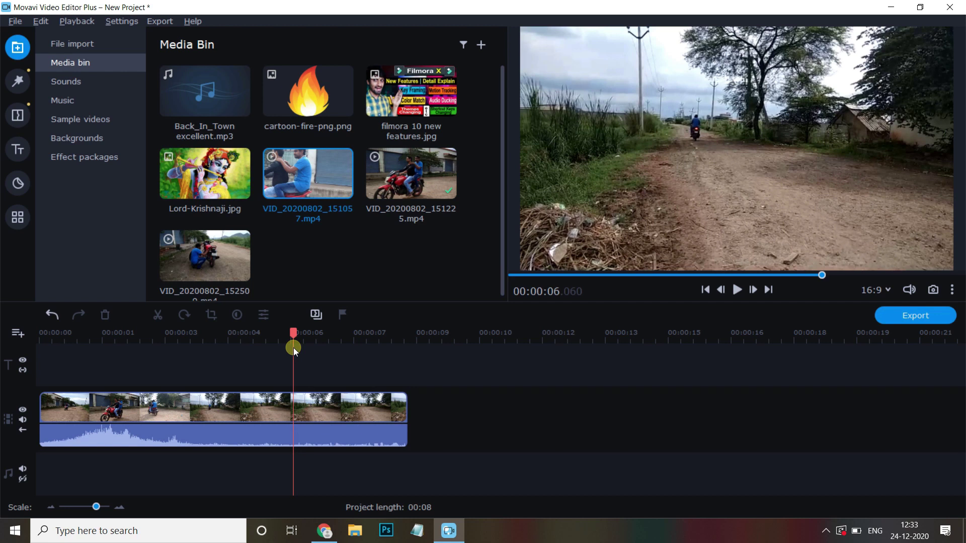
click(296, 339)
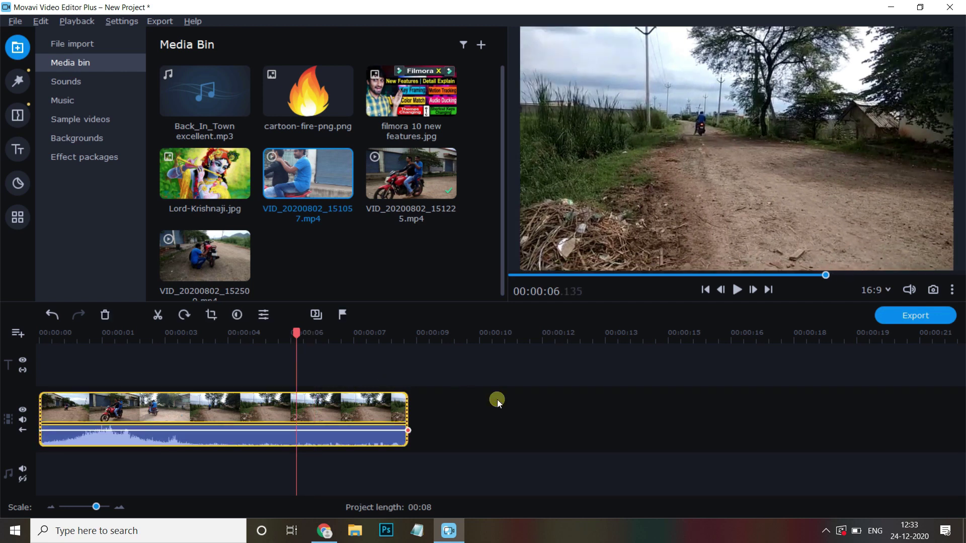
click(287, 405)
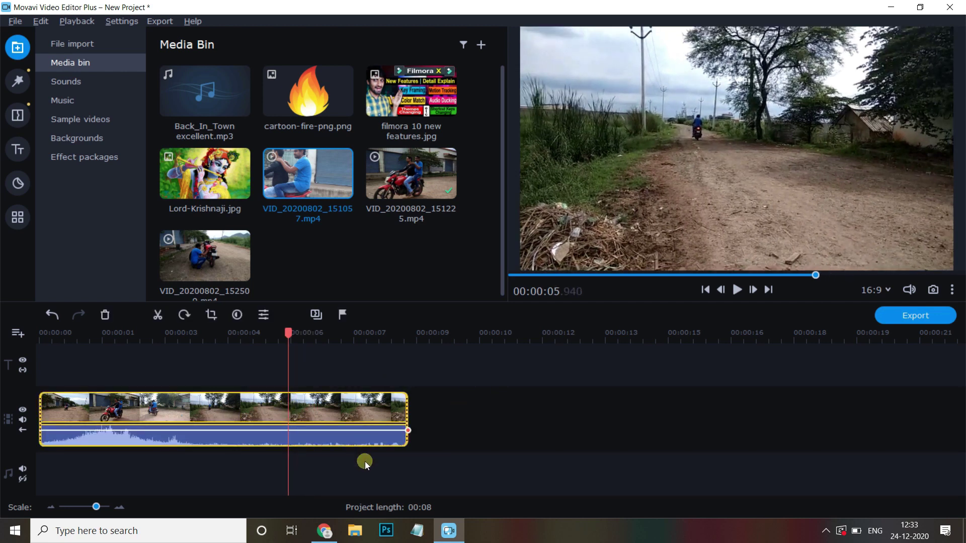
key(ctrl+b)
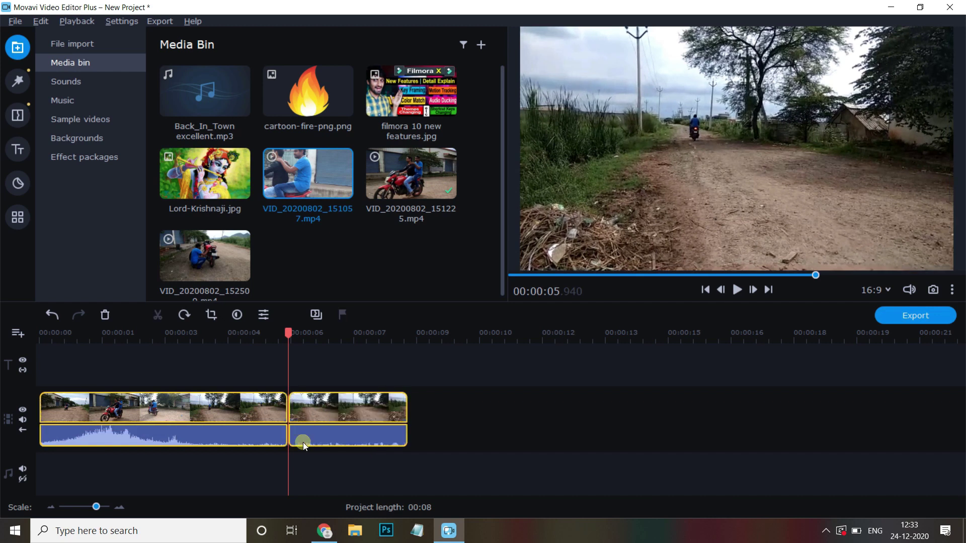
click(335, 401)
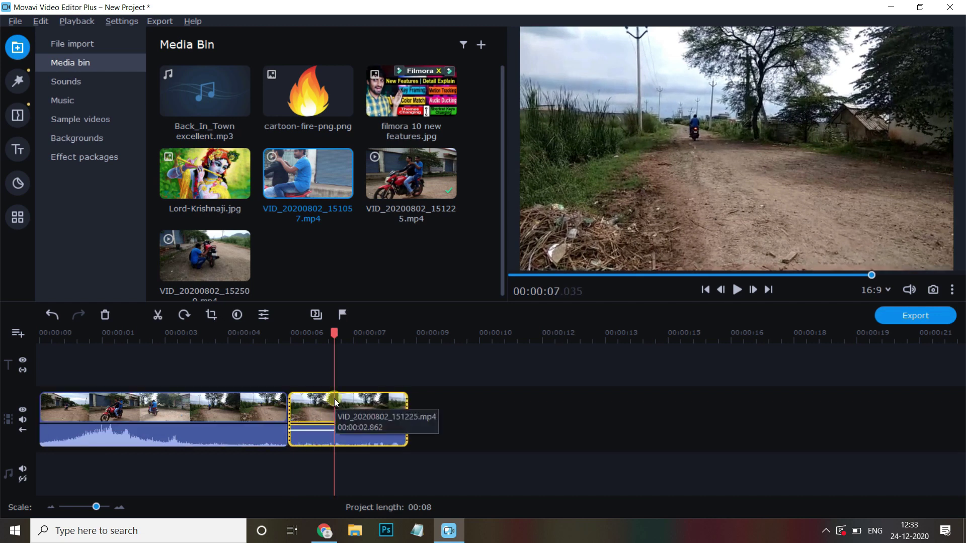
key(Delete)
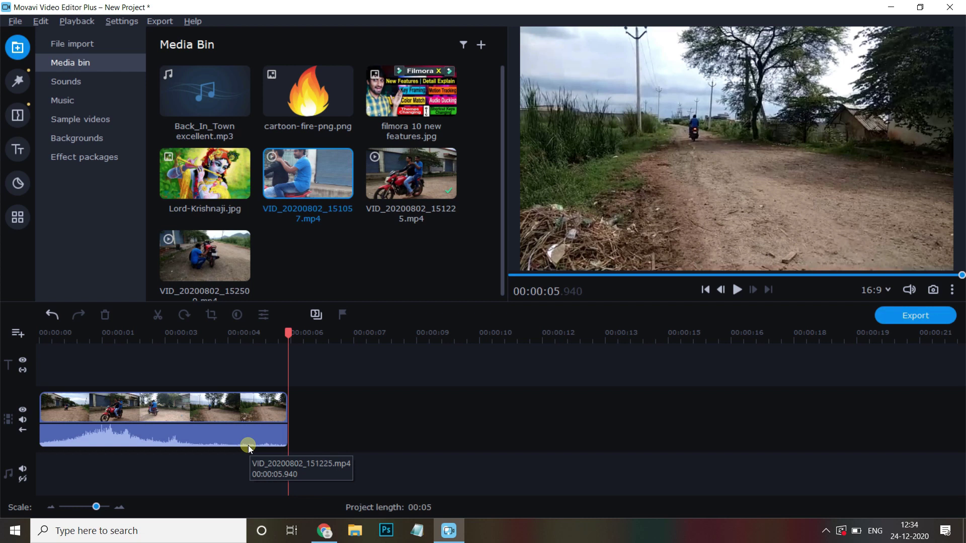
Play the shortened clip from about 0.7 seconds and pause it at about 2.9 seconds
click(194, 411)
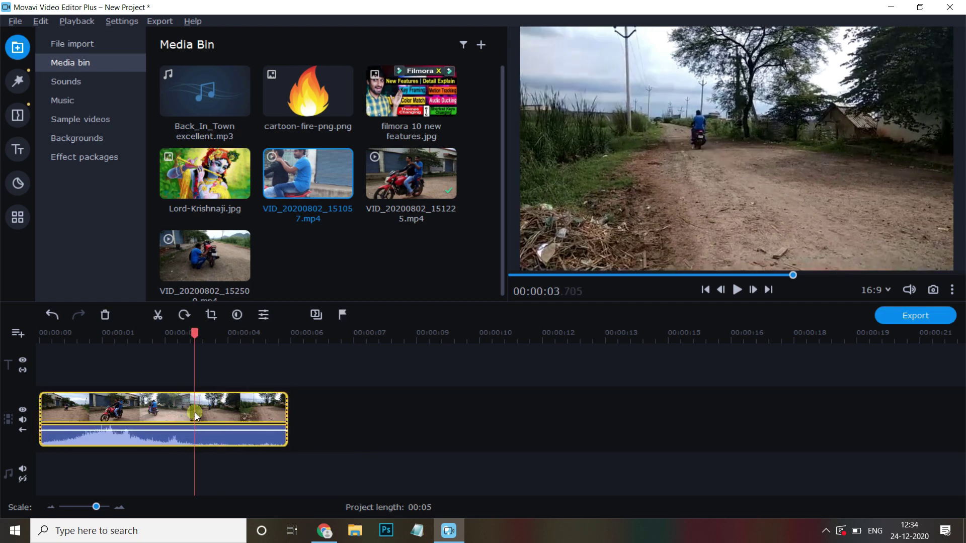
click(70, 335)
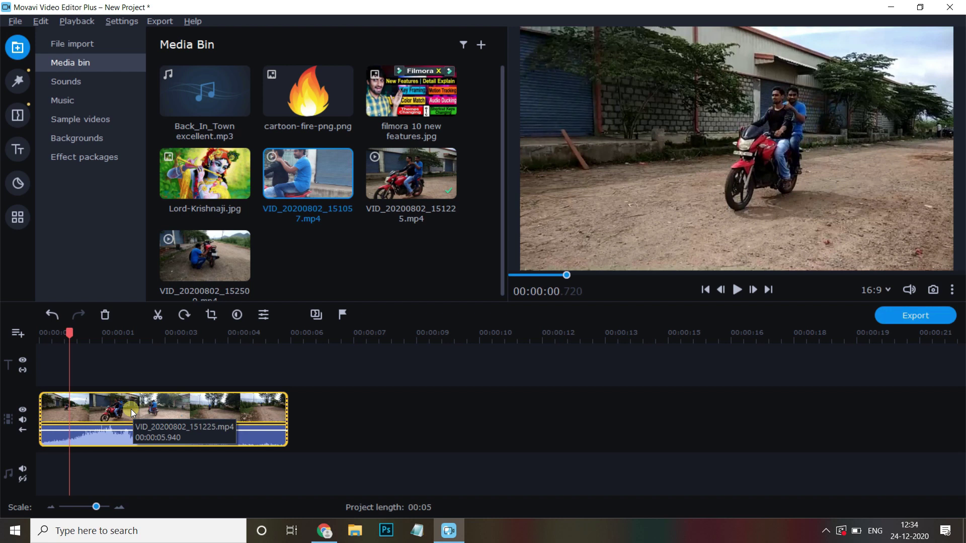
key(space)
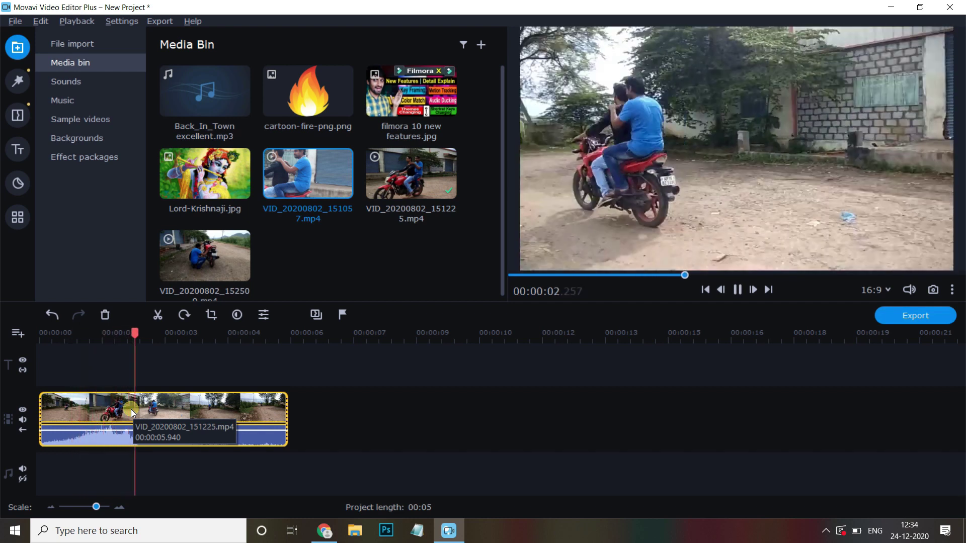
key(space)
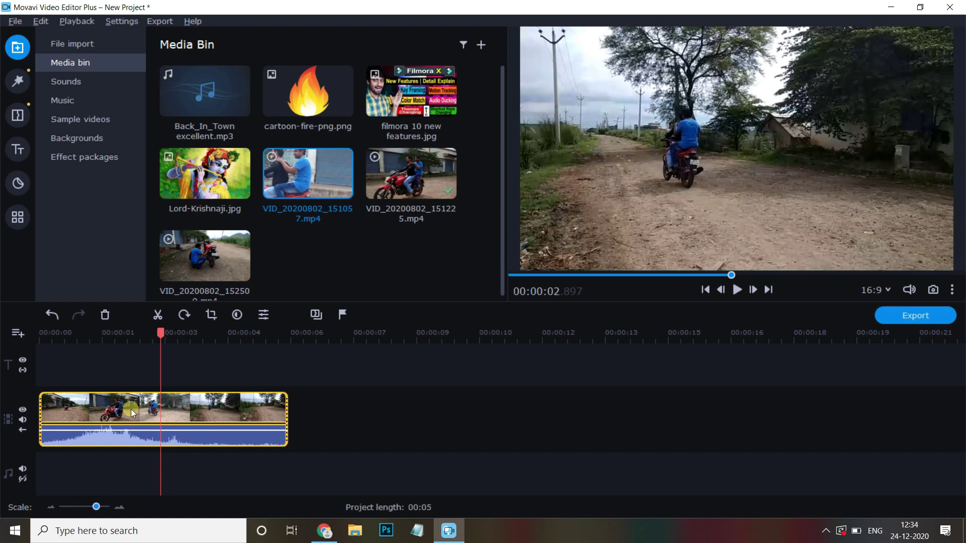
Try deleting only the audio strip attached to the video clip, and undo the deletion
key(ctrl+z)
key(ctrl+z)
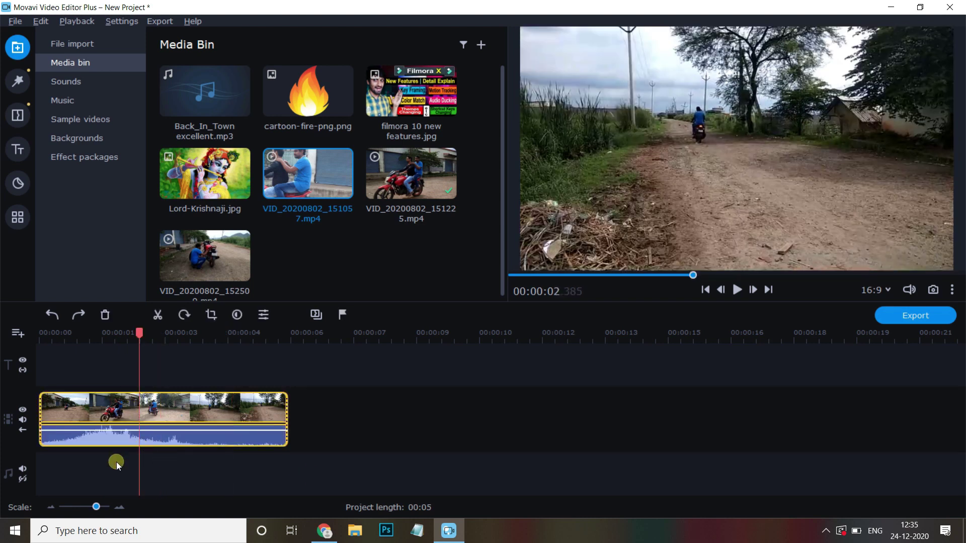
click(234, 461)
click(181, 436)
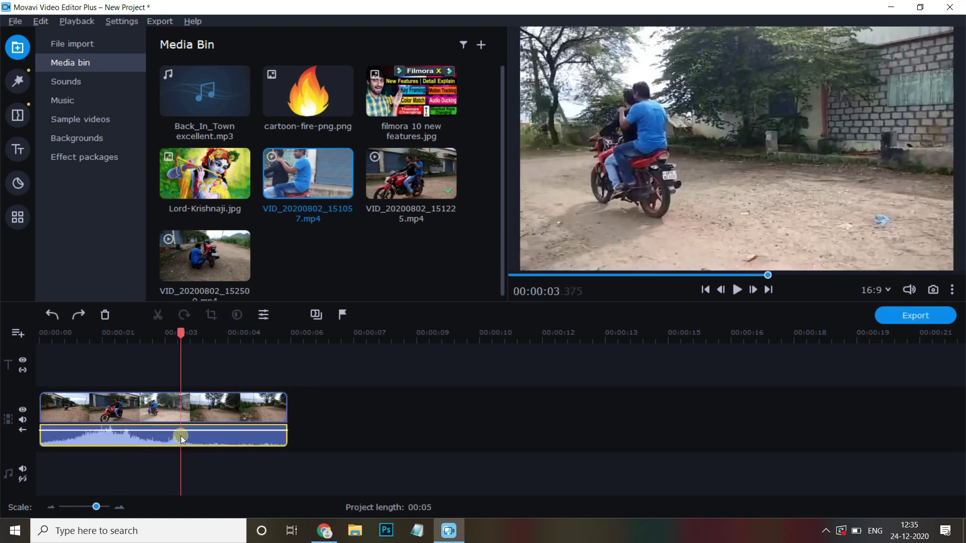
key(Delete)
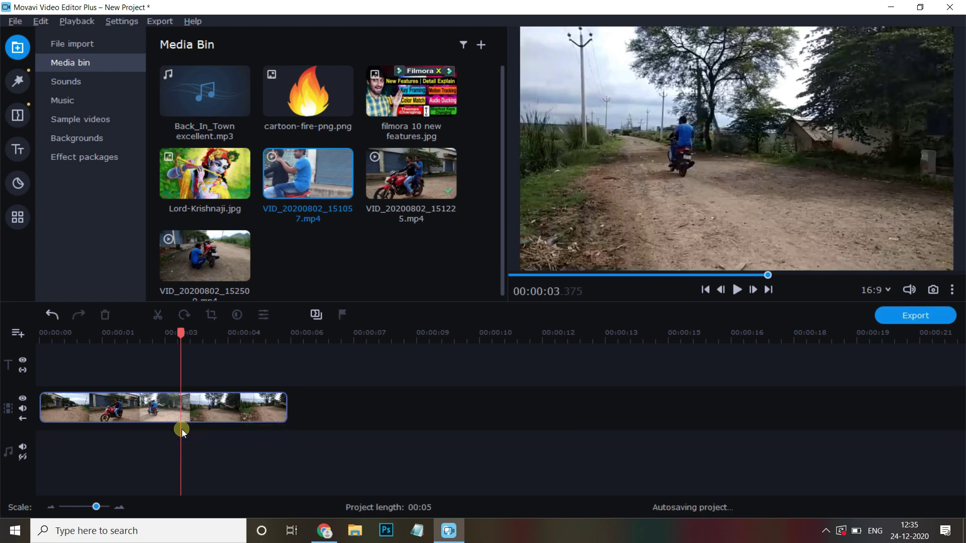
key(ctrl+z)
Detach the audio of the video clip onto its own audio track
click(226, 421)
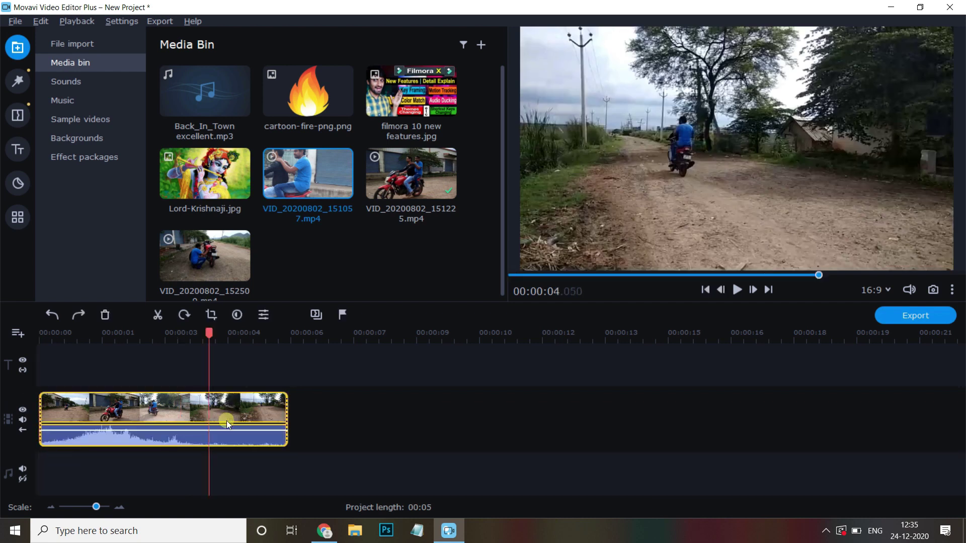
right_click(158, 402)
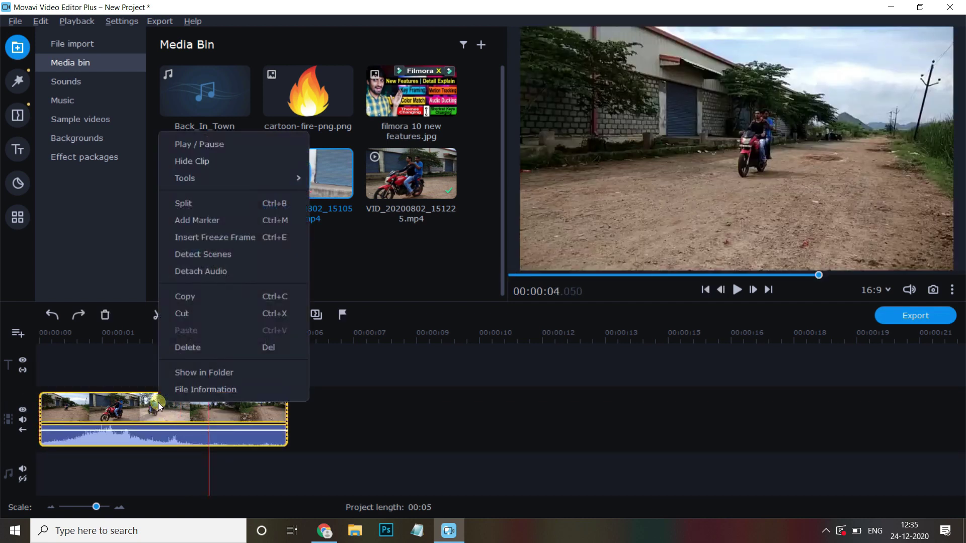
click(218, 273)
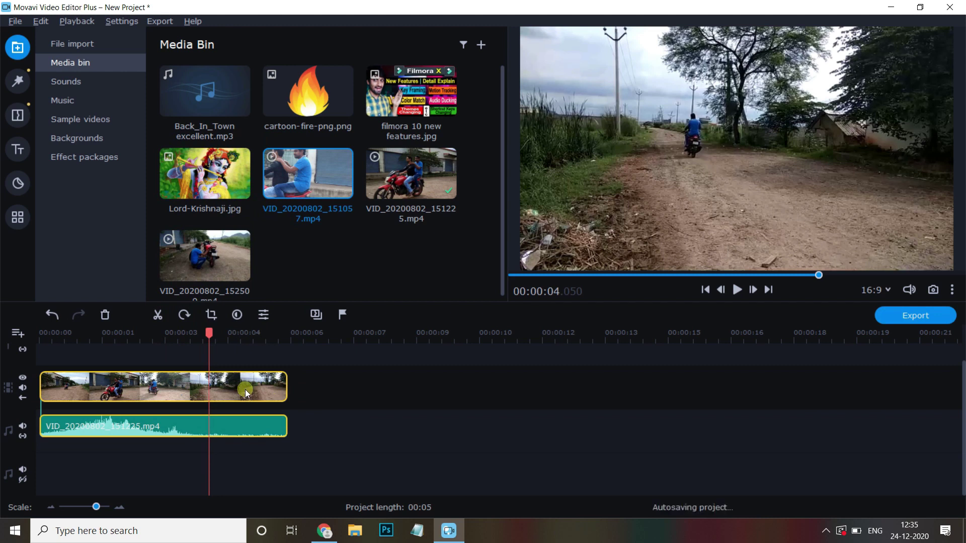
Shift the detached audio later on its track so it starts at about 2.5 seconds, then delete it
click(127, 457)
click(96, 424)
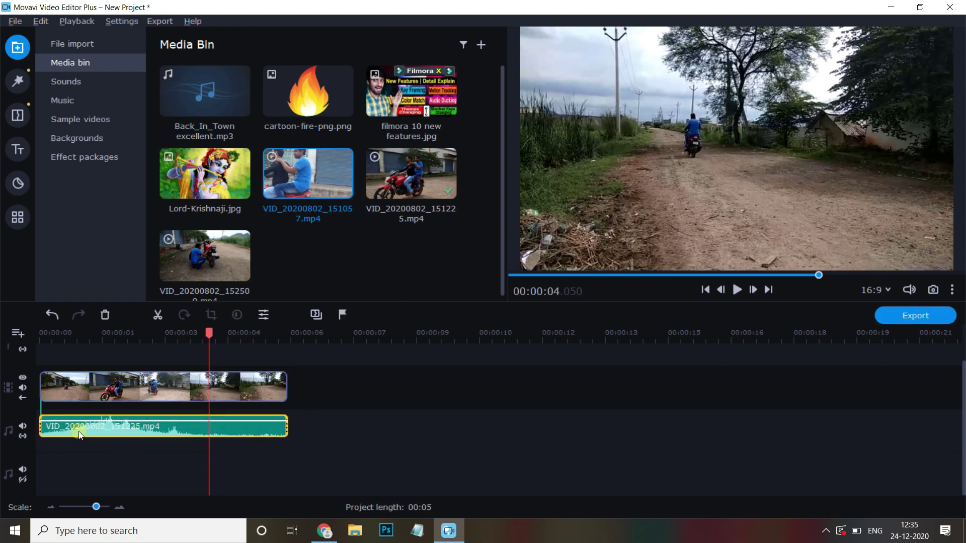
drag(78, 427, 183, 426)
click(343, 431)
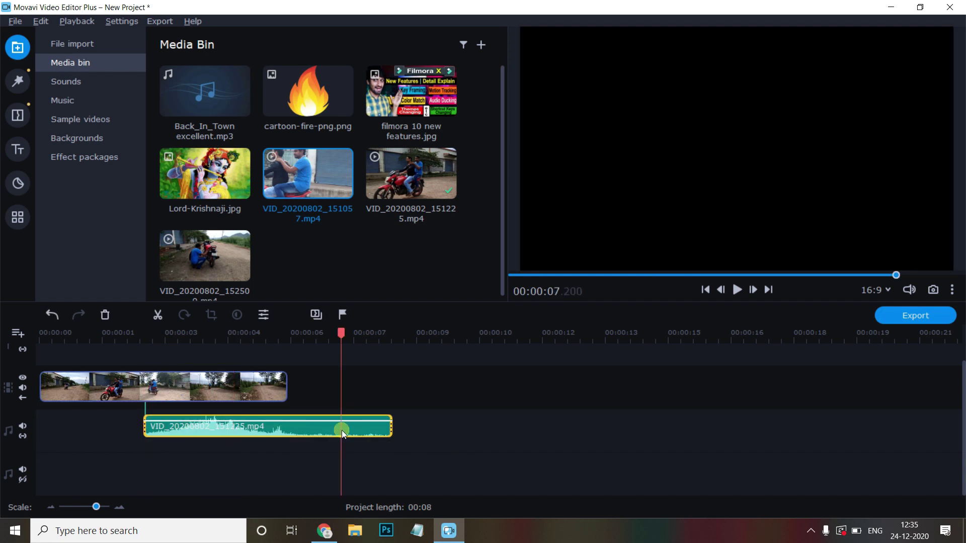
key(Delete)
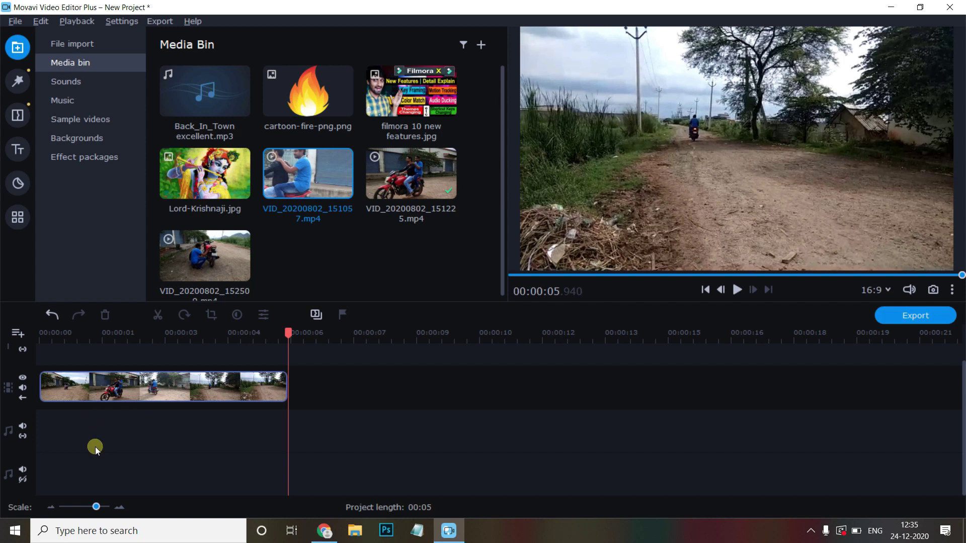
Add Back_In_Town excellent.mp3 to the audio track at the start of the video and play the first seconds
drag(228, 102, 50, 412)
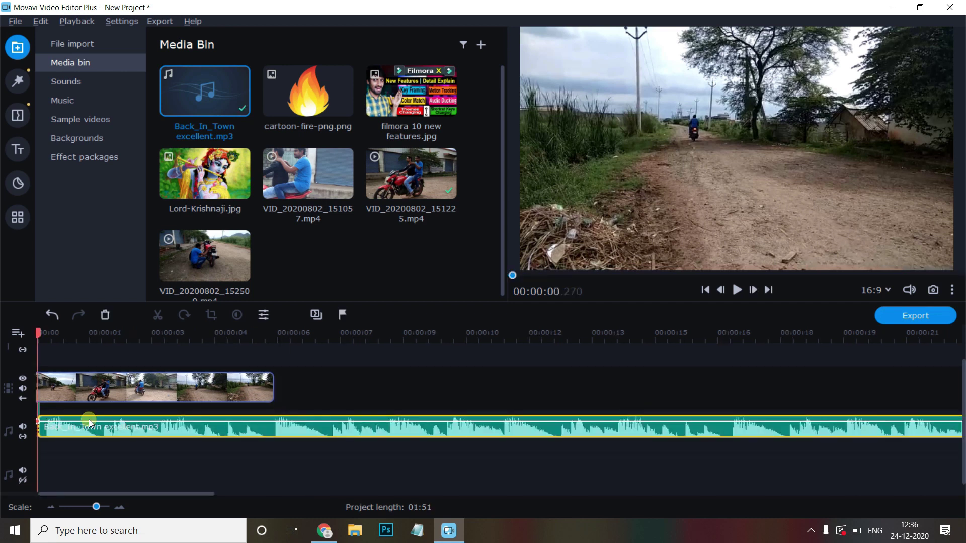
mouse_move(2, 438)
mouse_down()
mouse_move(6, 426)
mouse_move(15, 443)
mouse_up()
key(space)
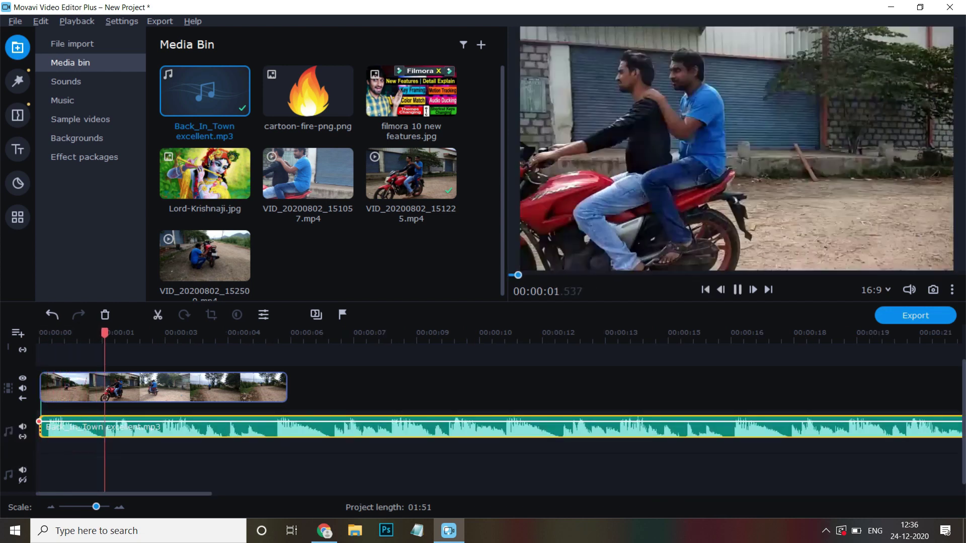
key(space)
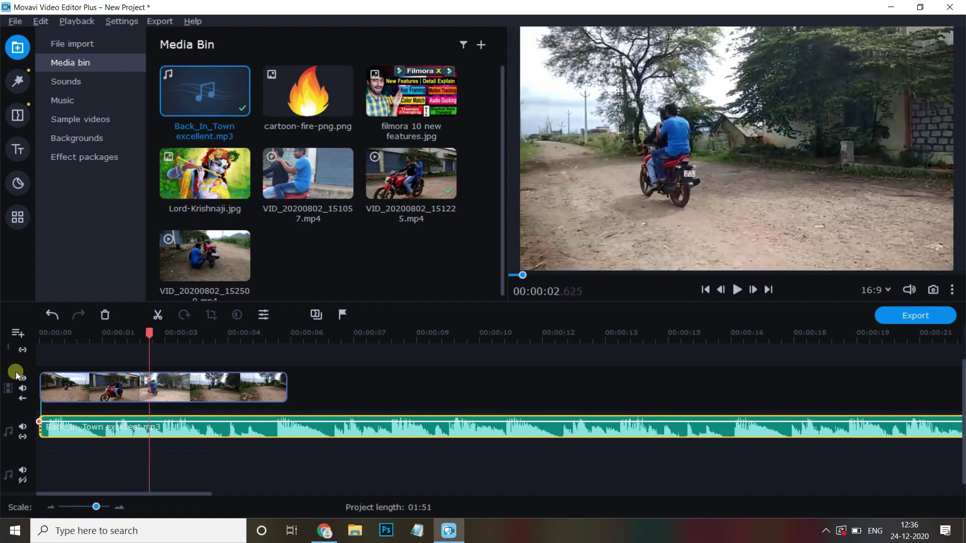
Split the music at the end of the video clip, about 5.91 seconds, and delete the rest of it
drag(149, 336, 356, 340)
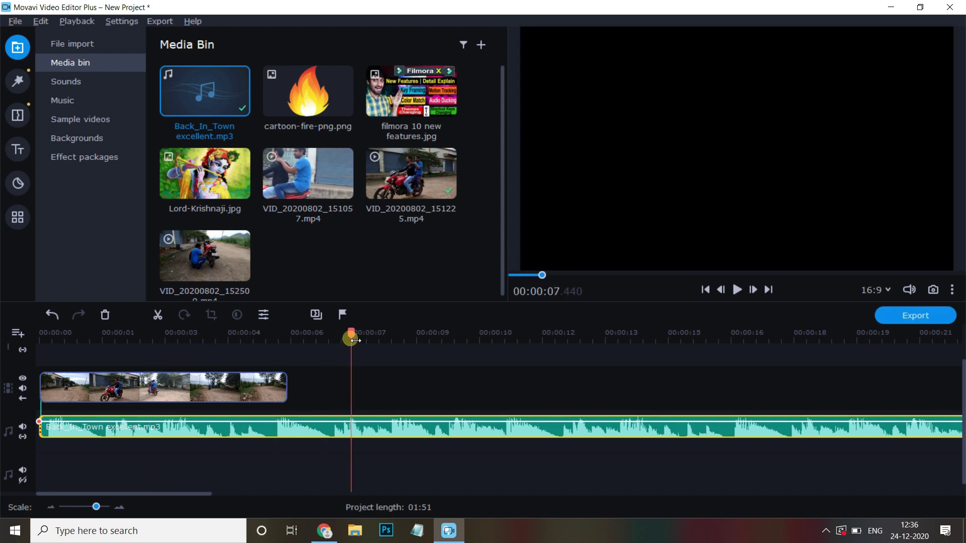
drag(197, 497, 770, 500)
click(629, 340)
drag(657, 494, 67, 485)
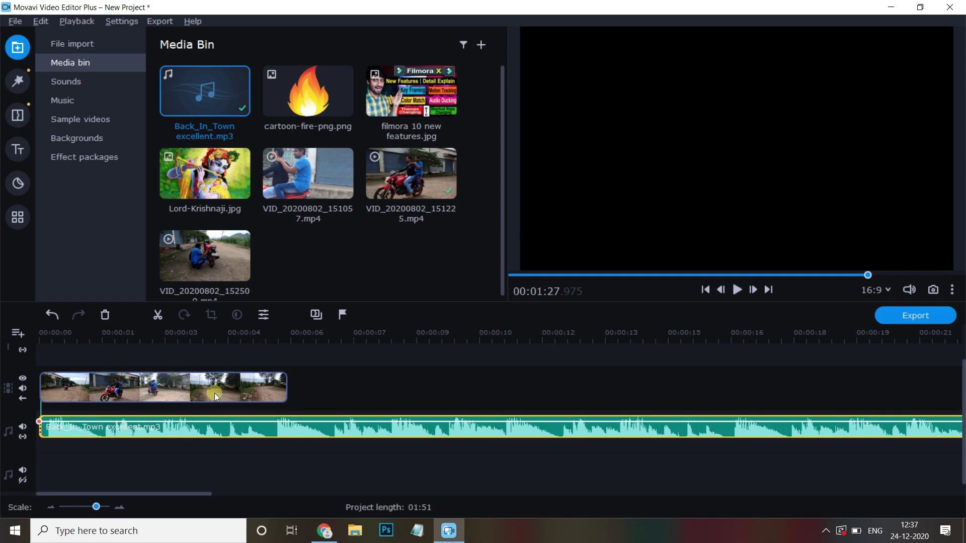
click(297, 393)
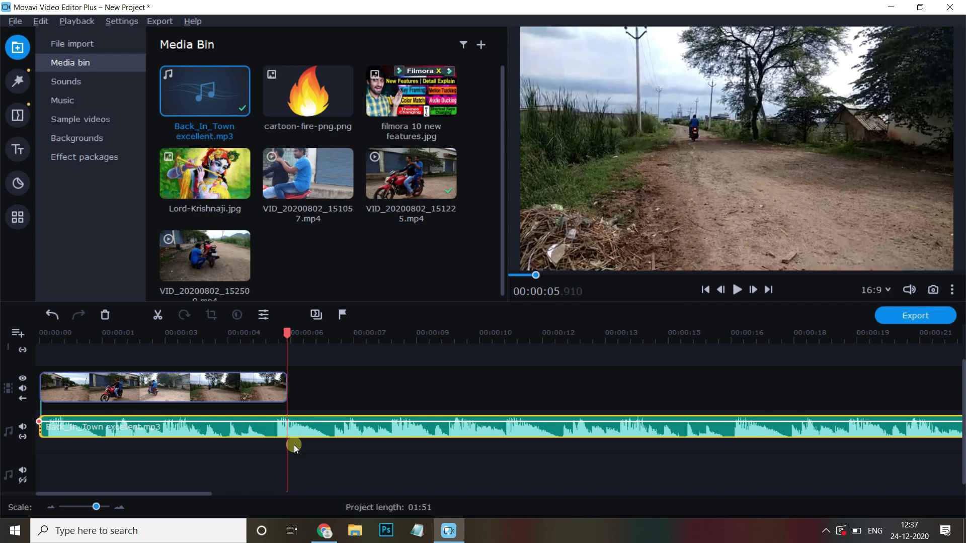
click(157, 320)
click(383, 430)
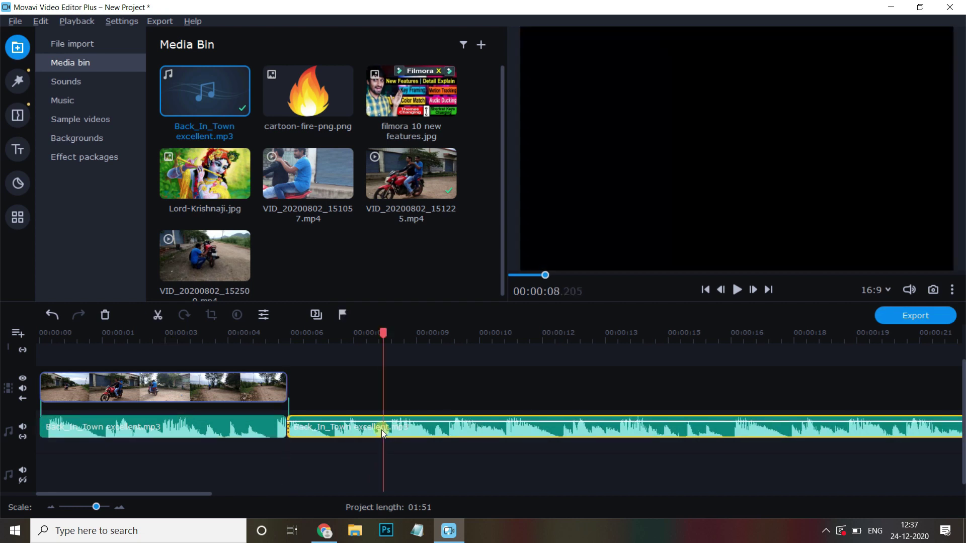
key(Delete)
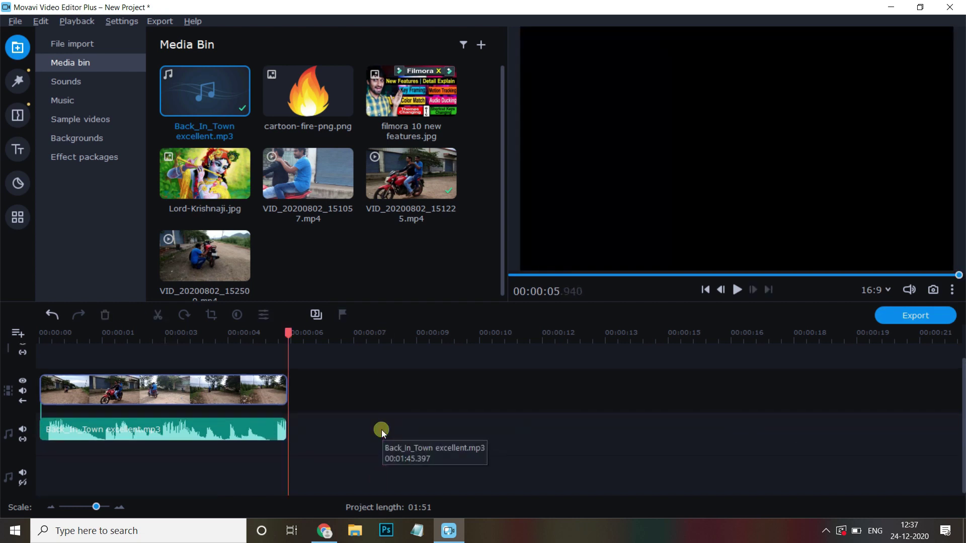
Lower the music clip's volume to a faint level and play the result from about 2.4 seconds
click(225, 456)
click(203, 434)
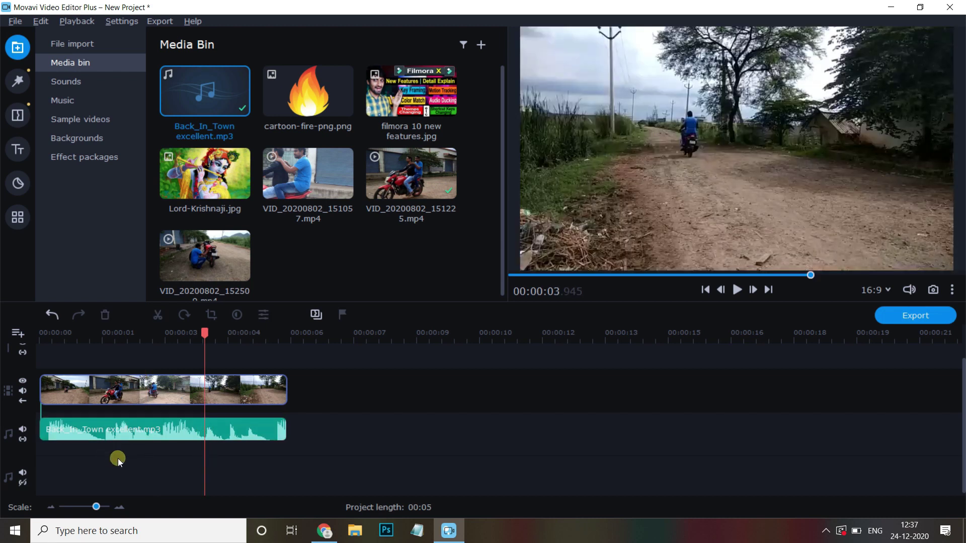
click(140, 431)
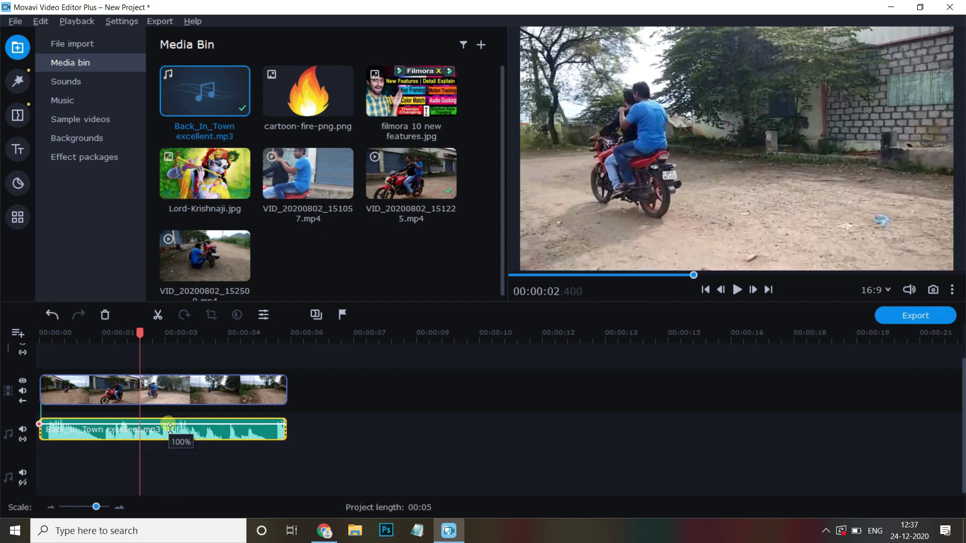
mouse_move(170, 429)
mouse_down()
mouse_move(165, 417)
mouse_move(162, 434)
mouse_up()
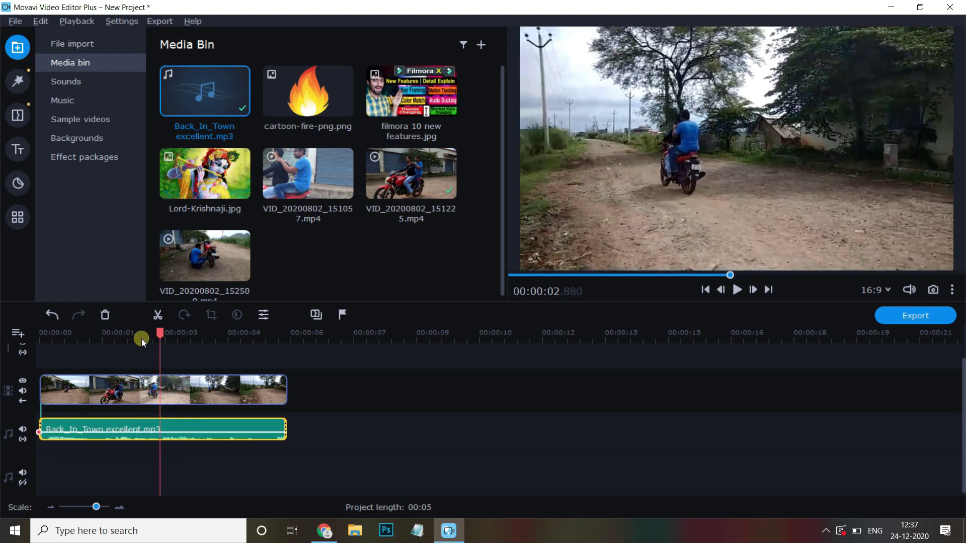
click(142, 339)
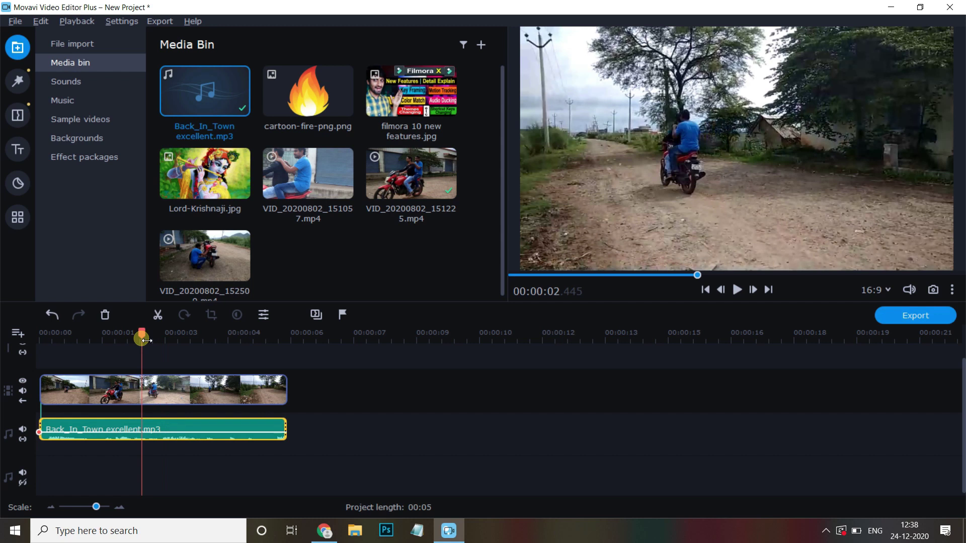
key(space)
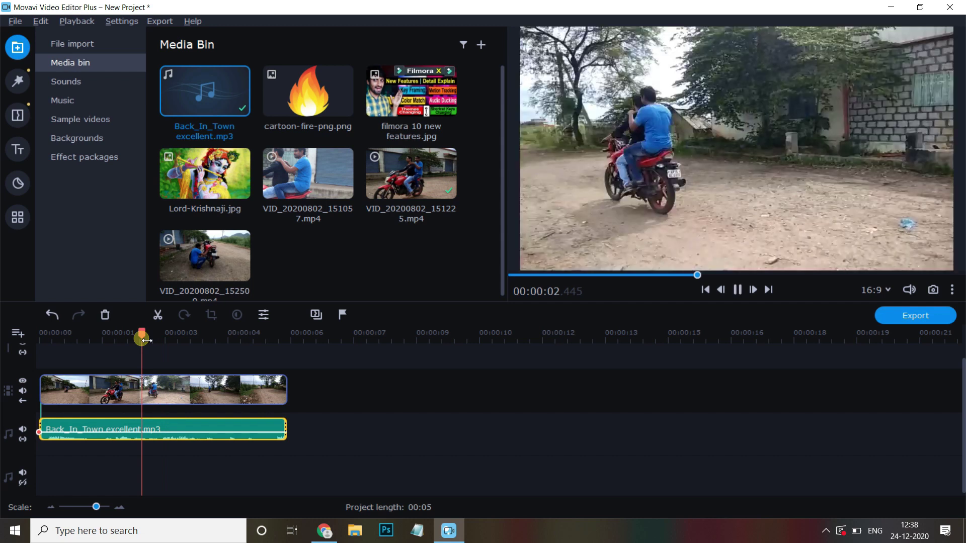
Reduce the music clip's volume further, almost to 0%, and play it from about 3 seconds
click(164, 433)
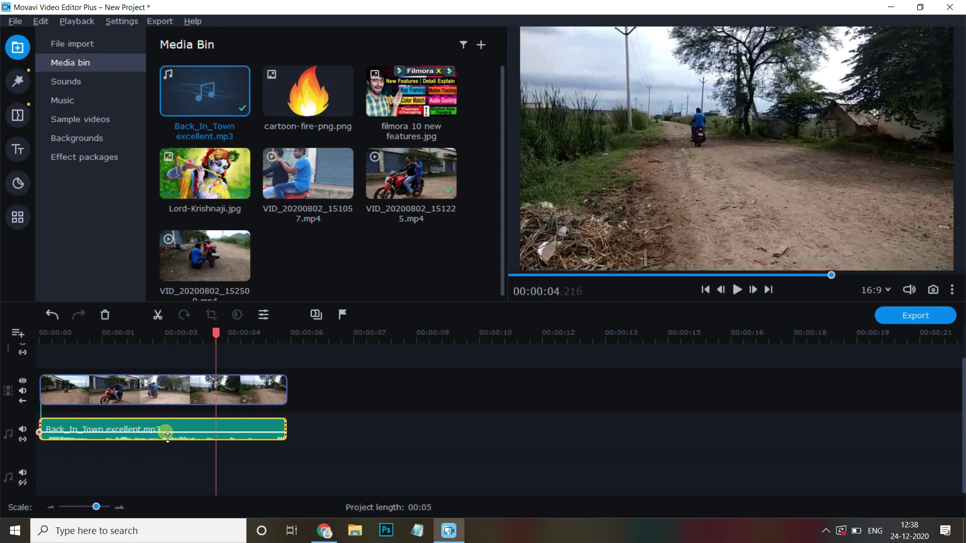
click(168, 437)
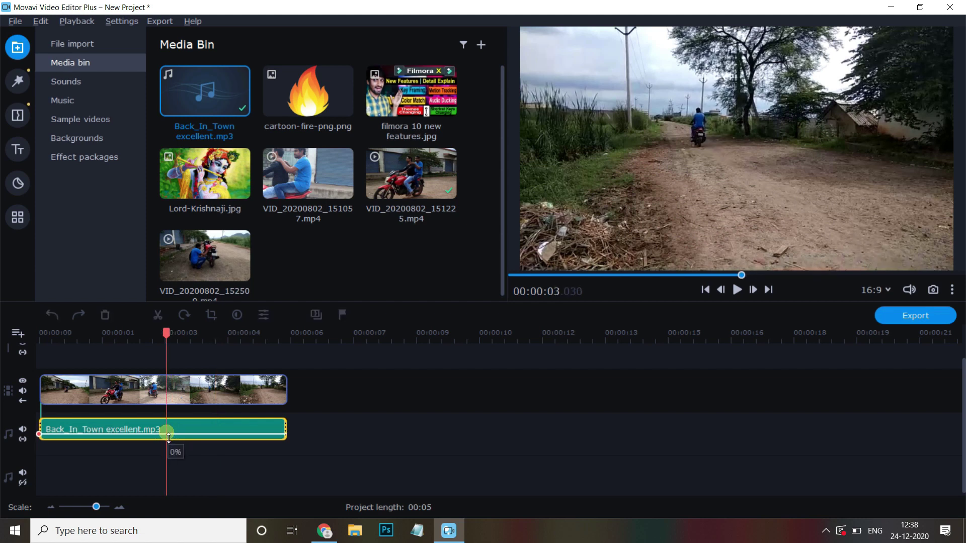
key(space)
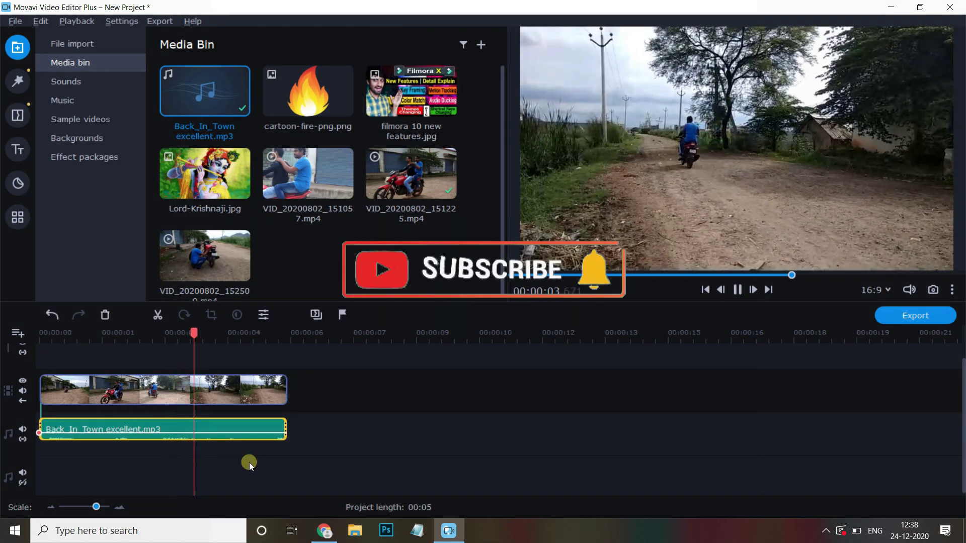
Open the music clip's properties, raise its volume to 400%, and play the result from about 2 seconds
click(166, 429)
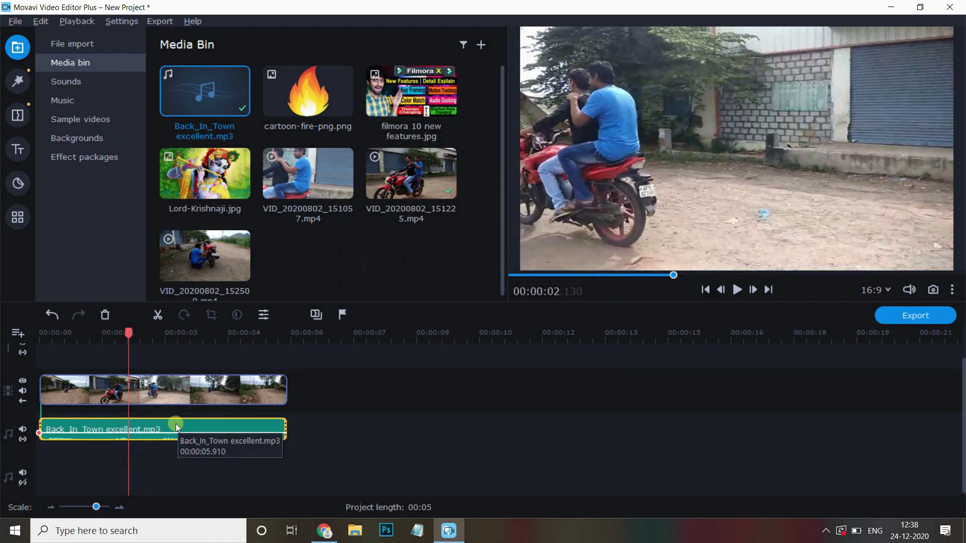
double_click(247, 426)
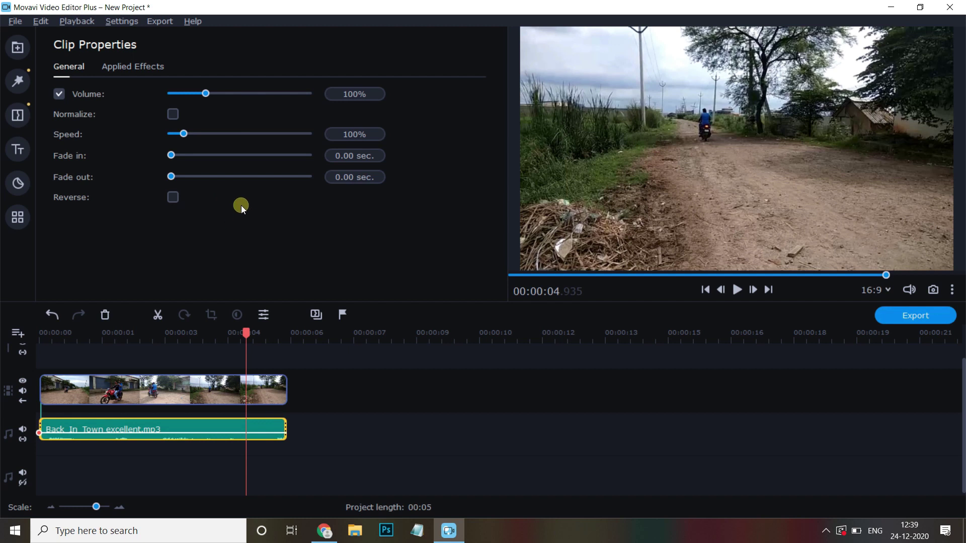
drag(207, 95, 308, 92)
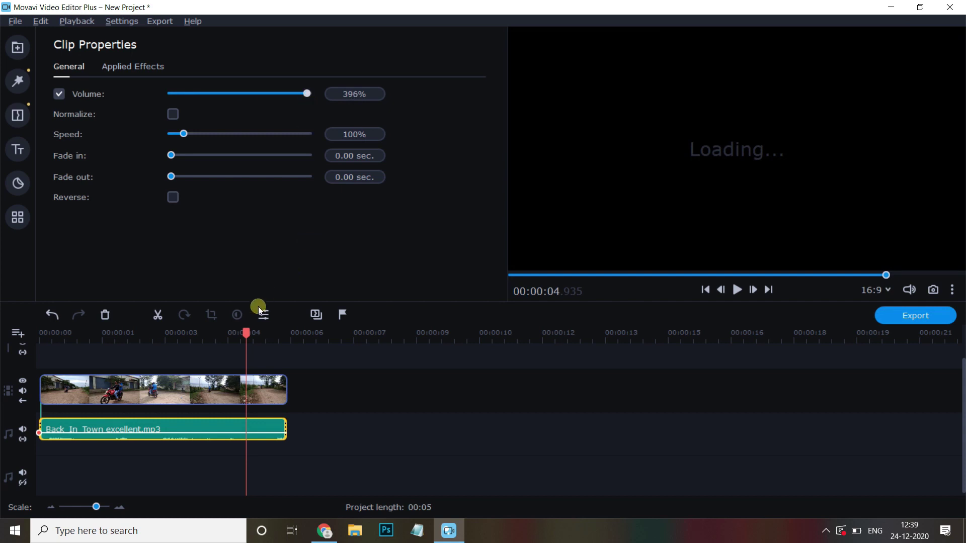
drag(245, 332, 113, 336)
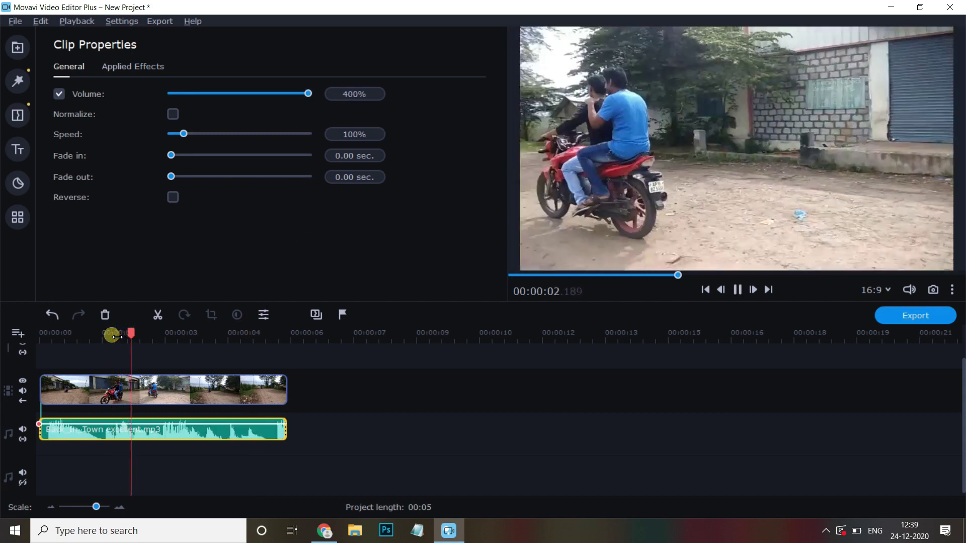
key(space)
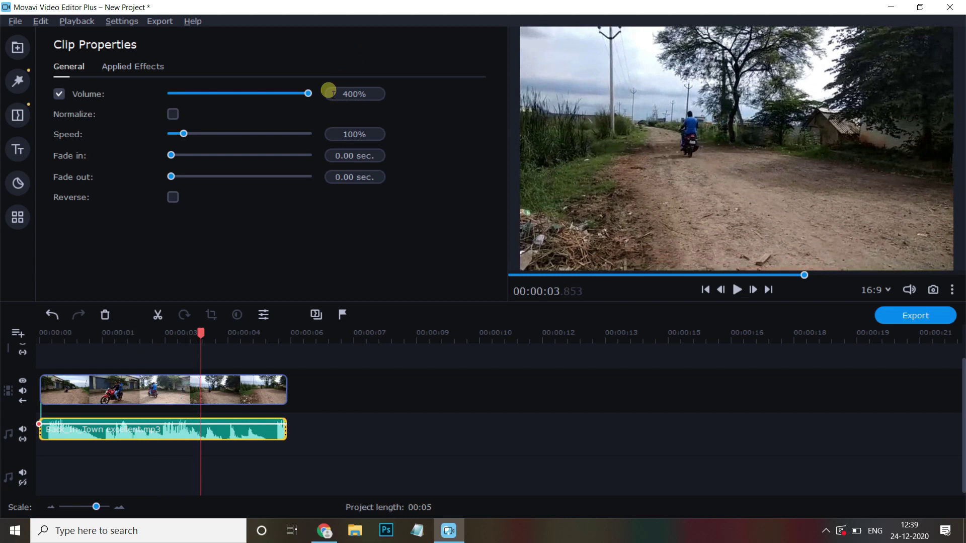
Lower the music clip's volume to 50% in its clip properties and select the volume value
drag(311, 95, 188, 92)
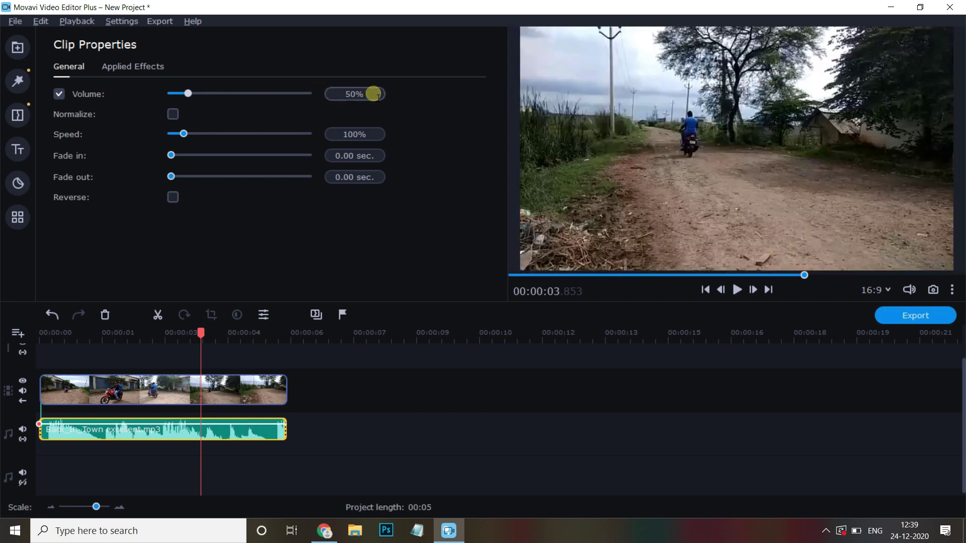
click(345, 96)
drag(344, 96, 388, 93)
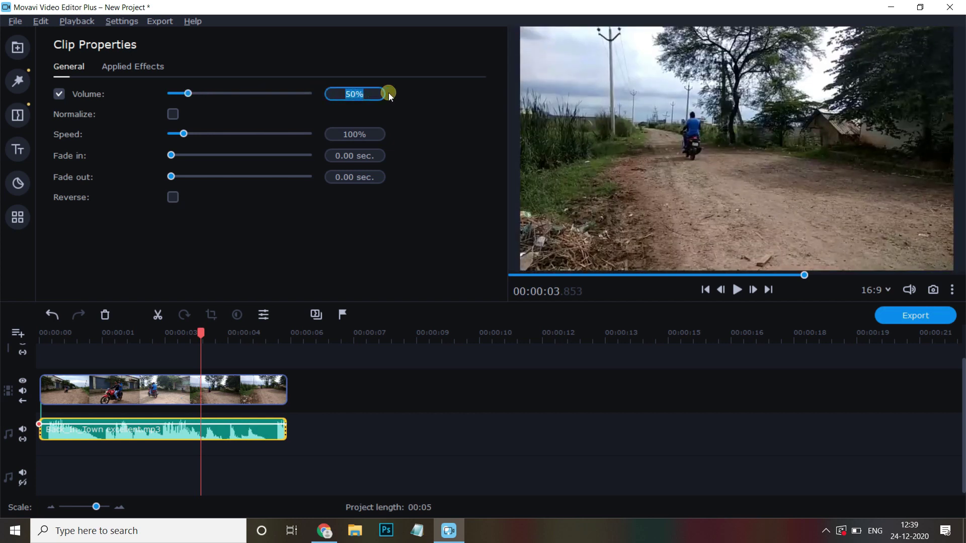
Return to the media bin and add a volume point to the music clip at about 0.8 seconds
click(18, 47)
click(206, 334)
drag(206, 334, 82, 375)
right_click(86, 430)
click(85, 430)
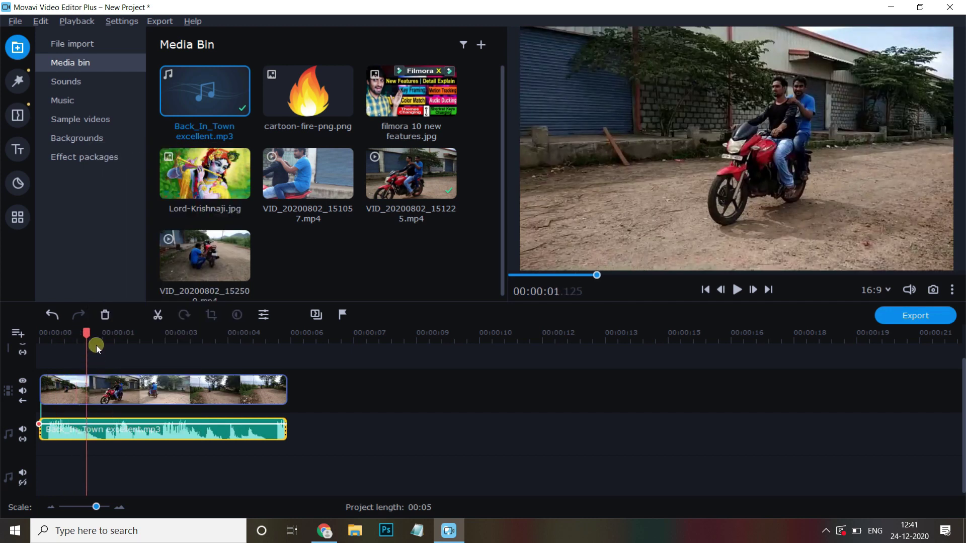
mouse_move(94, 335)
mouse_down()
mouse_move(66, 338)
mouse_move(77, 343)
mouse_up()
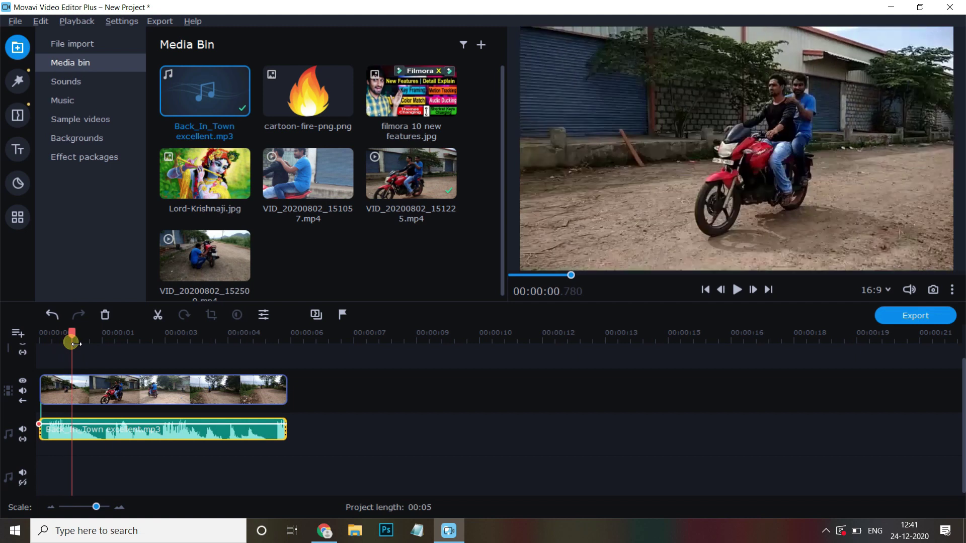
right_click(75, 434)
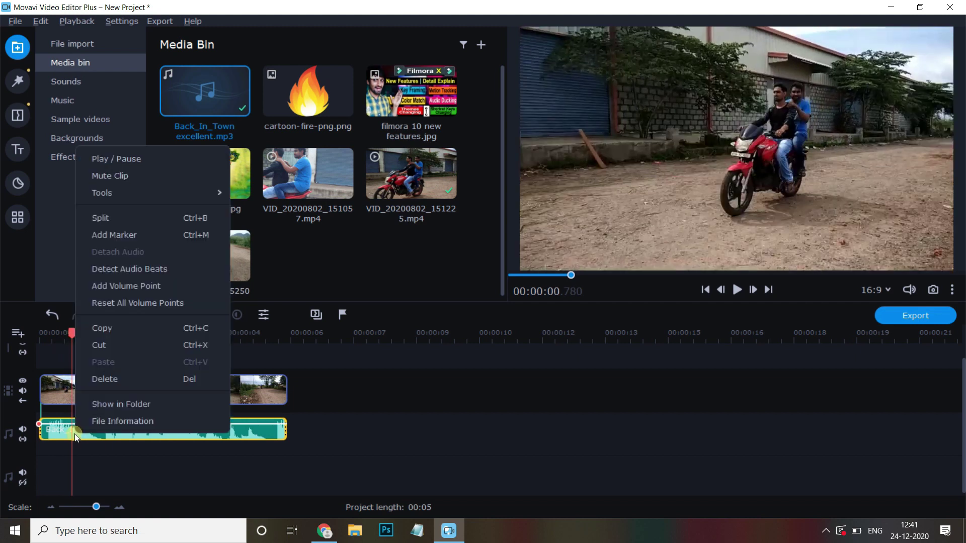
click(133, 285)
Add a second volume point to the music clip at about 2 seconds
click(123, 433)
right_click(140, 427)
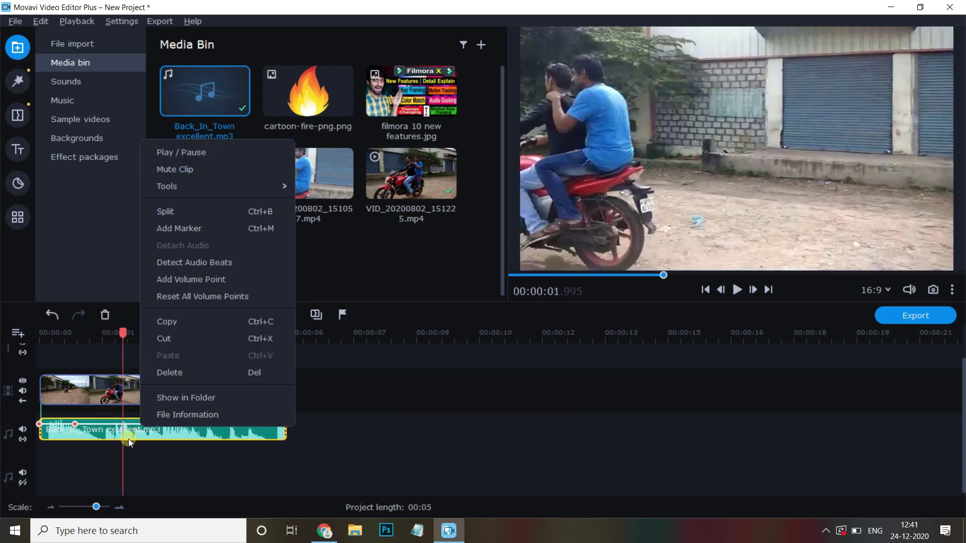
right_click(126, 436)
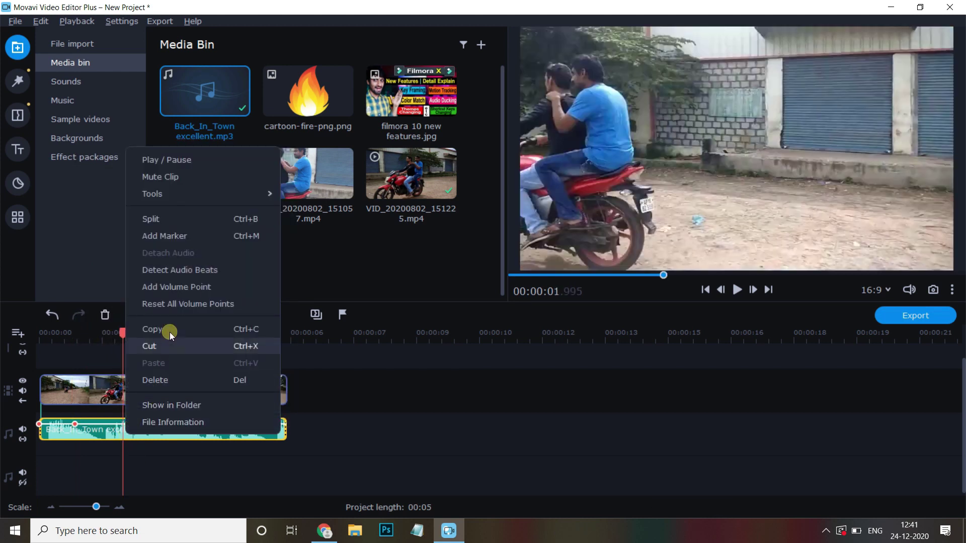
click(173, 286)
Add two more volume points to the music clip, at about 3.4 seconds and about 5.3 seconds
drag(126, 349, 169, 339)
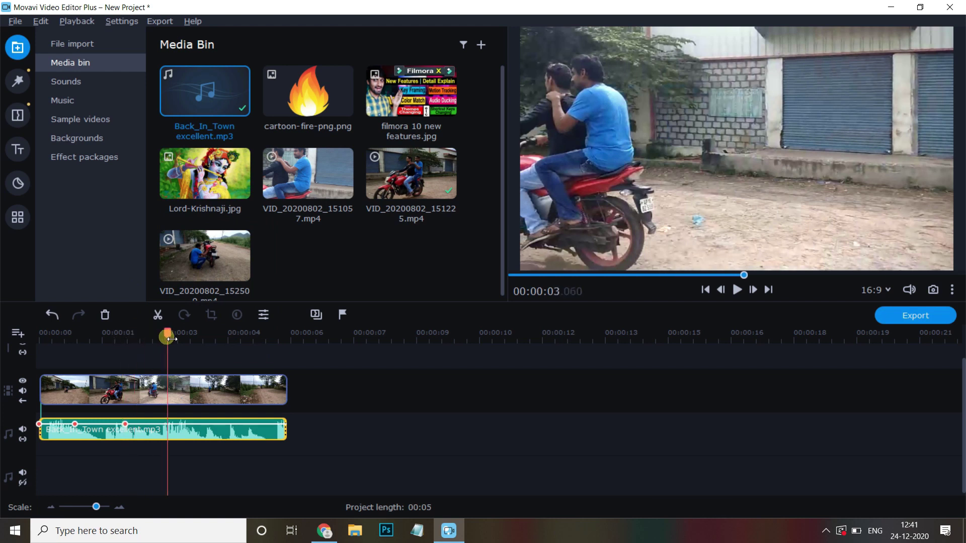
right_click(185, 436)
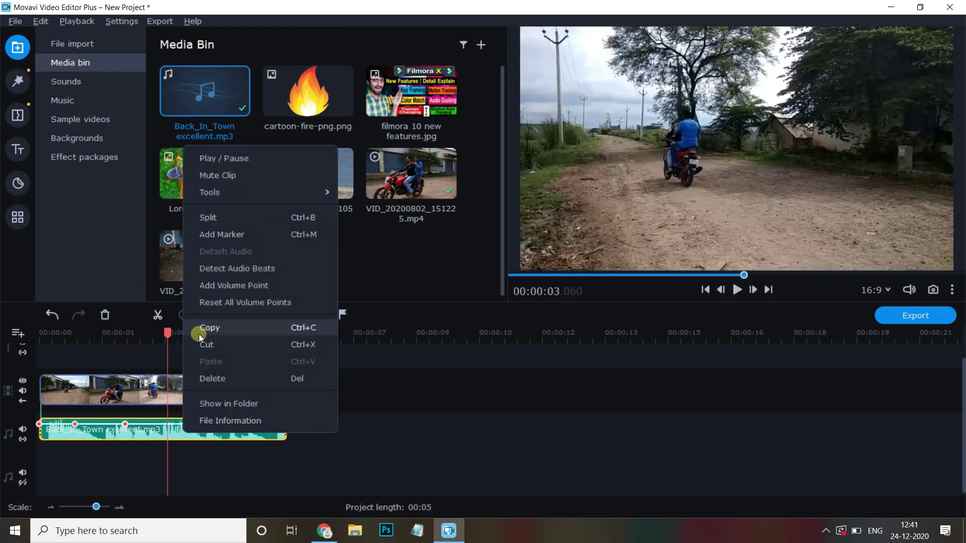
click(222, 286)
drag(171, 336, 250, 336)
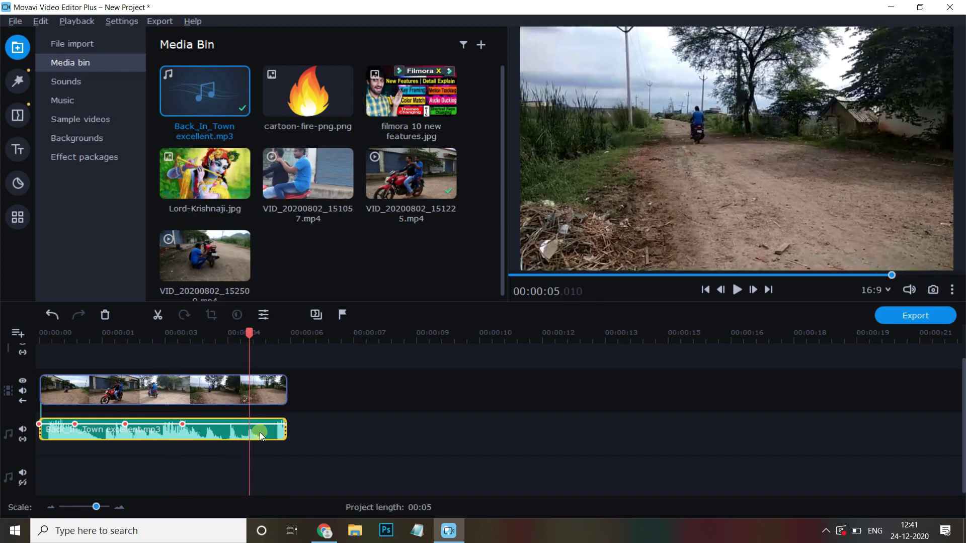
right_click(260, 433)
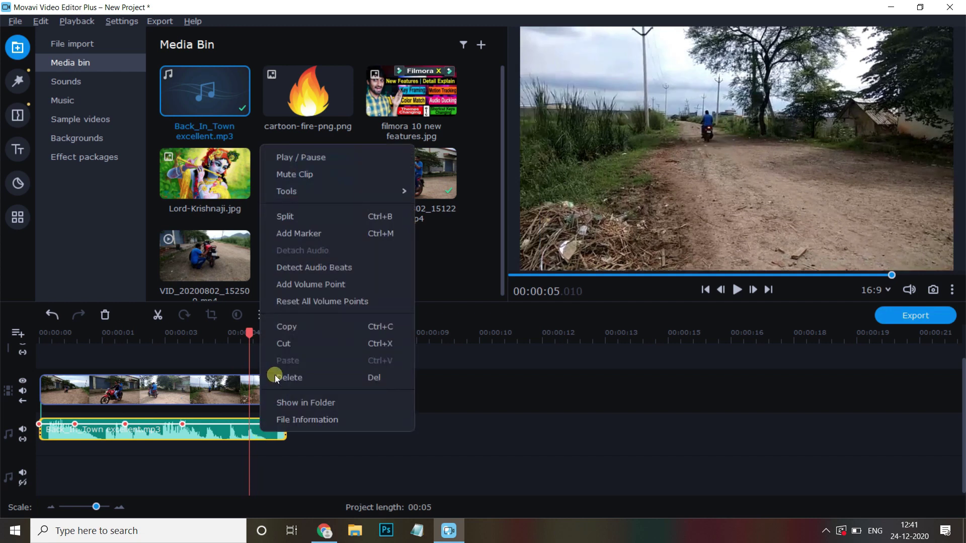
click(303, 284)
Play the video from the start up to the first added volume point to hear the music
click(42, 334)
key(space)
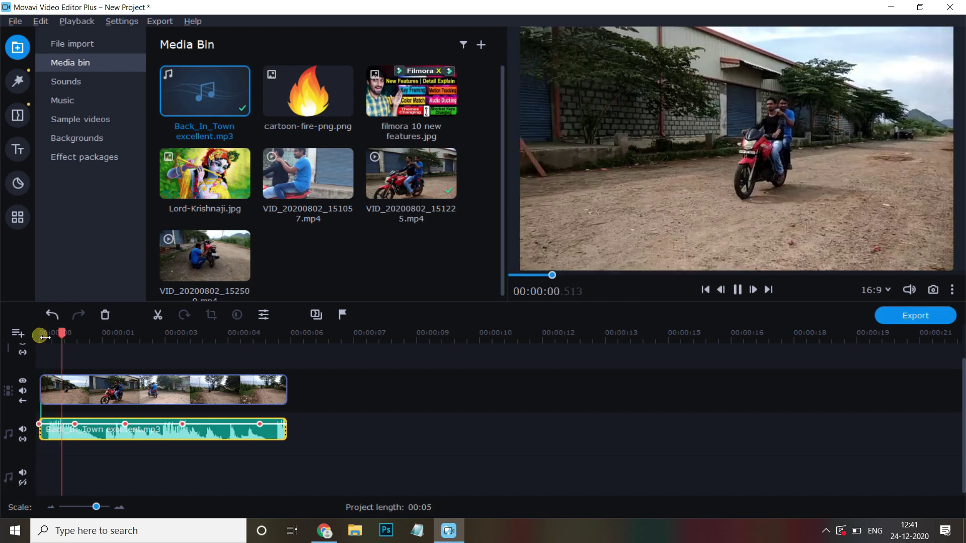
key(space)
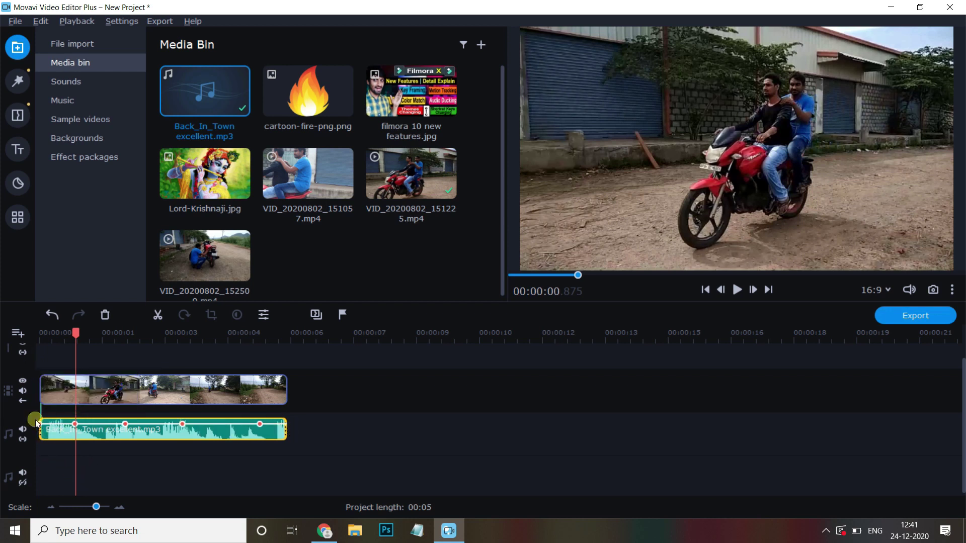
Lower the music's volume points at the start, about 2 seconds and about 5.4 seconds, and play the result from the beginning
drag(42, 429, 80, 418)
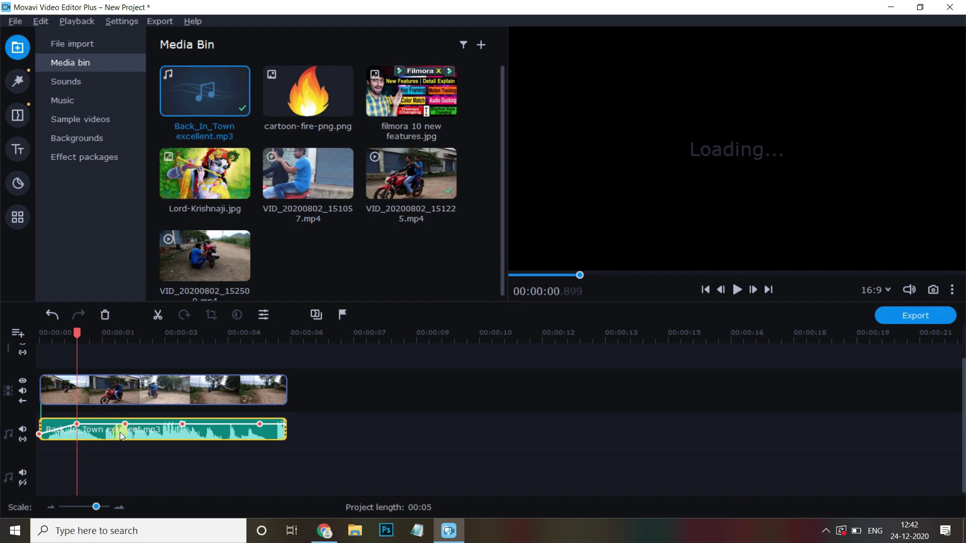
drag(130, 431, 131, 437)
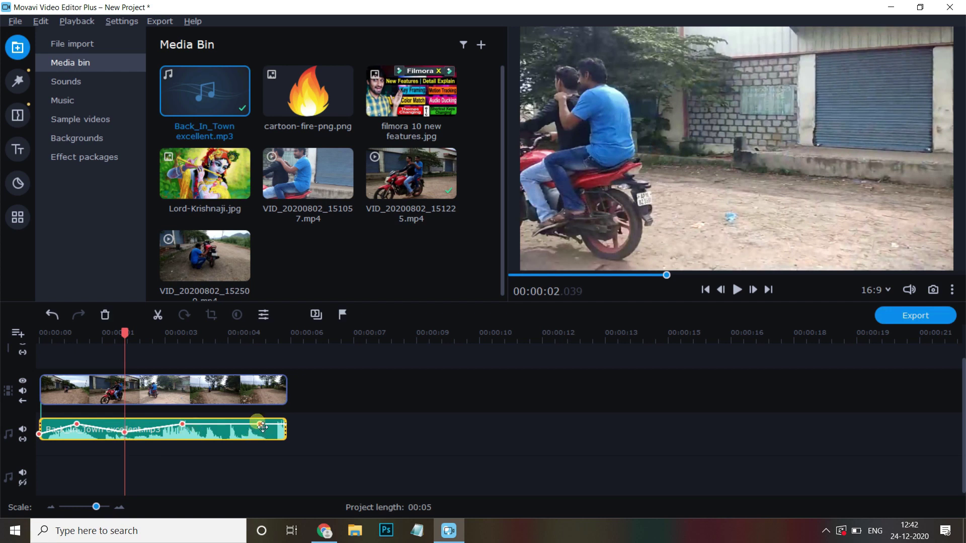
drag(260, 425, 271, 449)
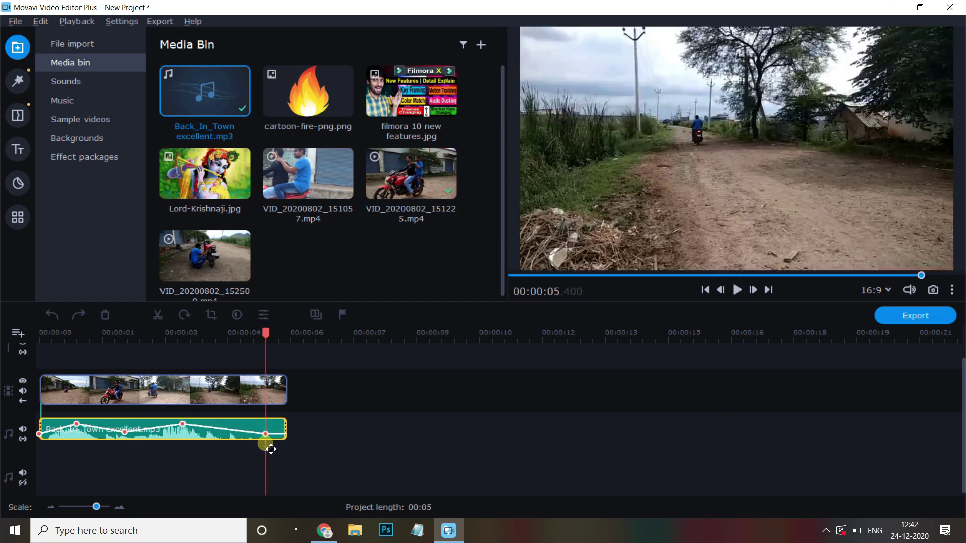
key(Home)
key(space)
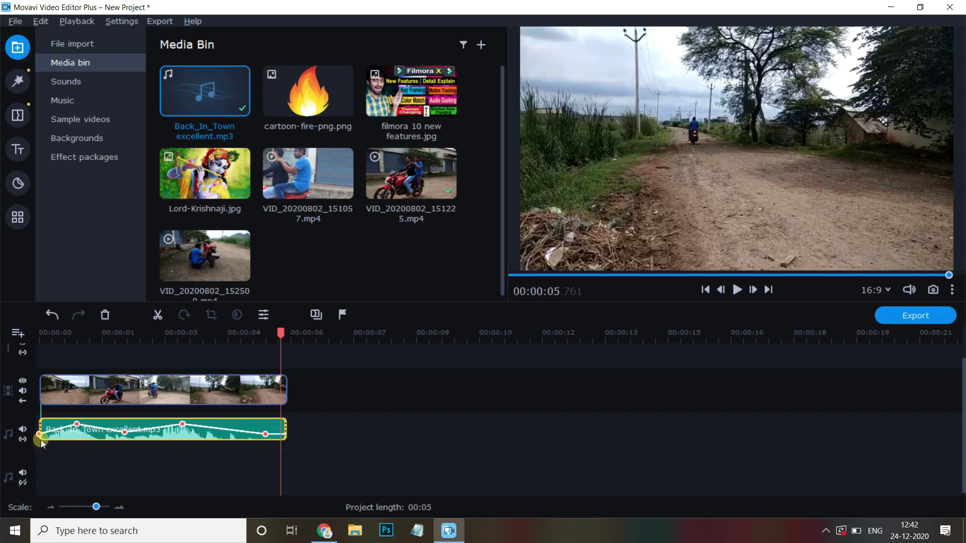
Move the last volume point to the music clip's end at full level, and add another point at about 5.3 seconds
drag(265, 434, 287, 424)
drag(300, 336, 258, 337)
click(262, 431)
right_click(263, 431)
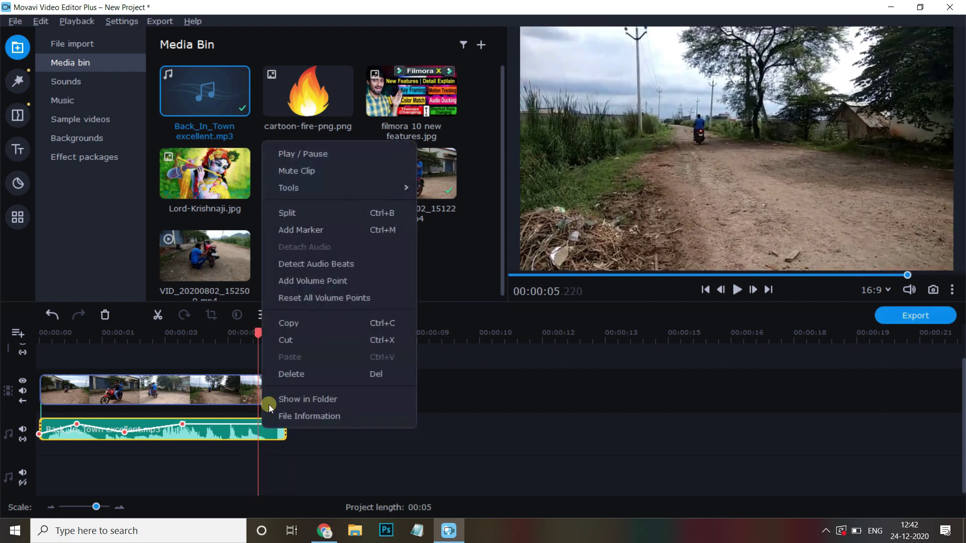
click(309, 282)
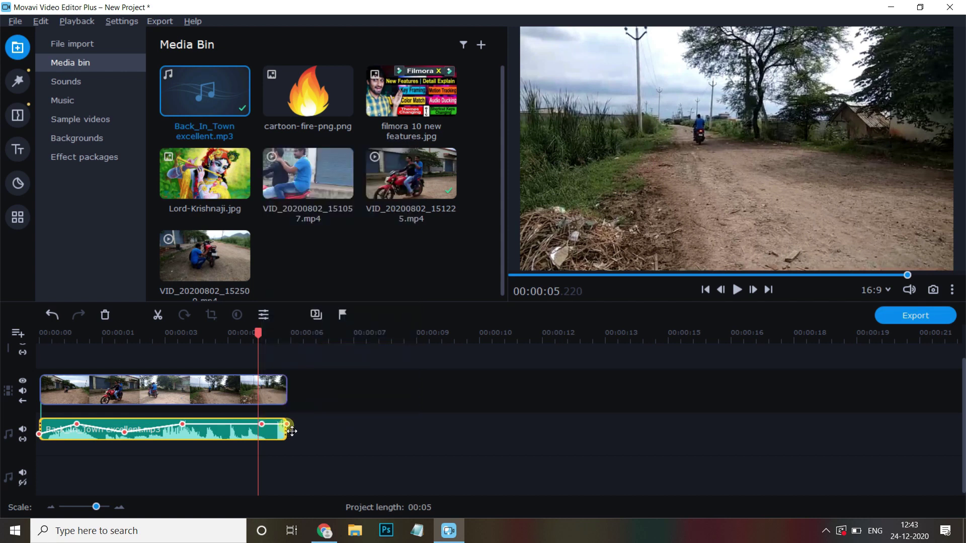
Lower the volume point at the very end of the music clip so the sound fades out
click(290, 433)
mouse_move(292, 440)
mouse_down()
mouse_move(293, 450)
mouse_move(287, 438)
mouse_up()
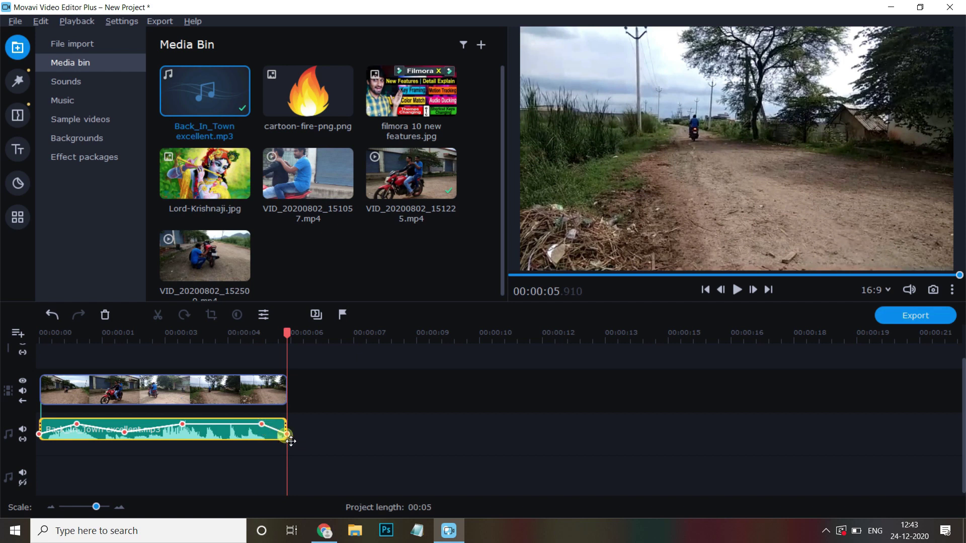
click(291, 442)
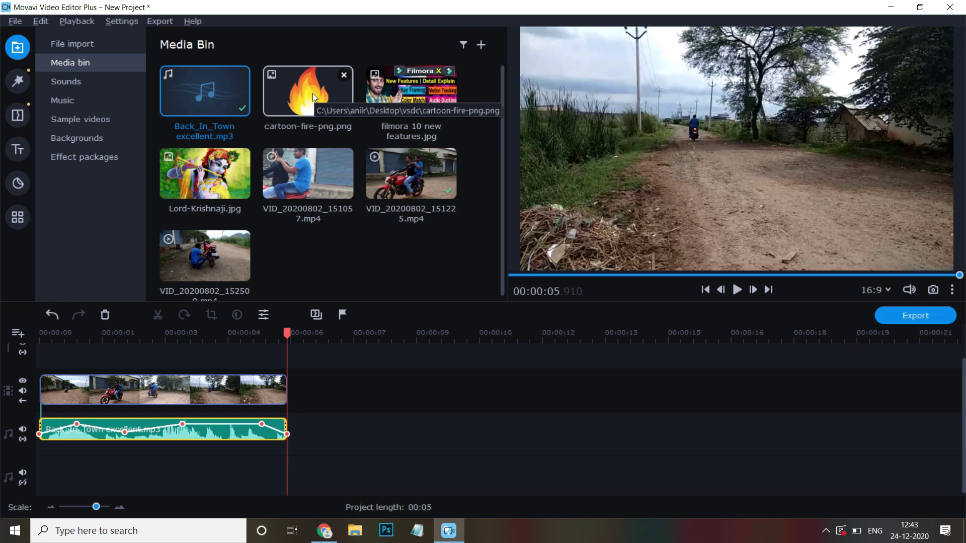
Undo the last edit and add cartoon-fire-png.png above the video at about 0.4 seconds as a Picture in picture overlay
key(ctrl+z)
drag(312, 93, 77, 415)
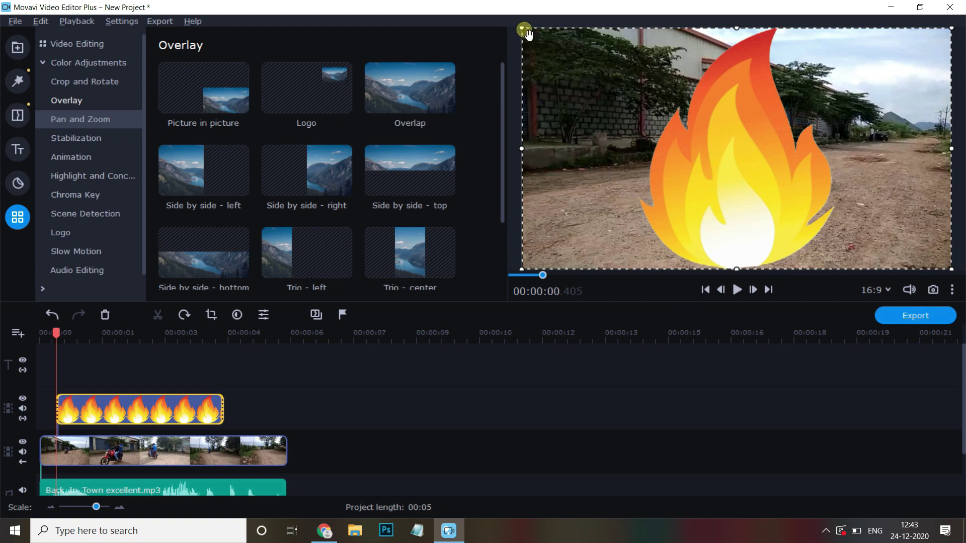
drag(523, 29, 798, 169)
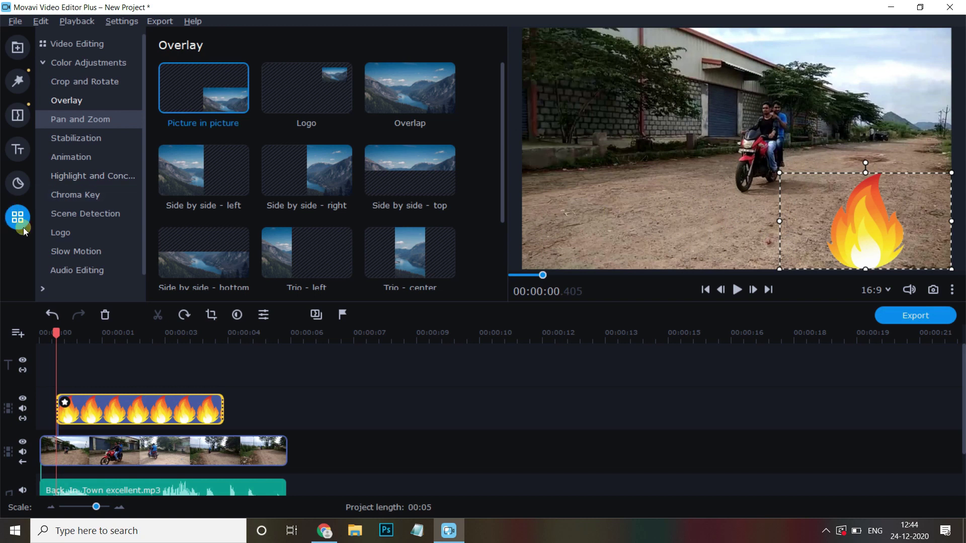
Apply the Logo overlay preset to the fire image, move it to the video's lower-right corner, and play the first second
click(314, 98)
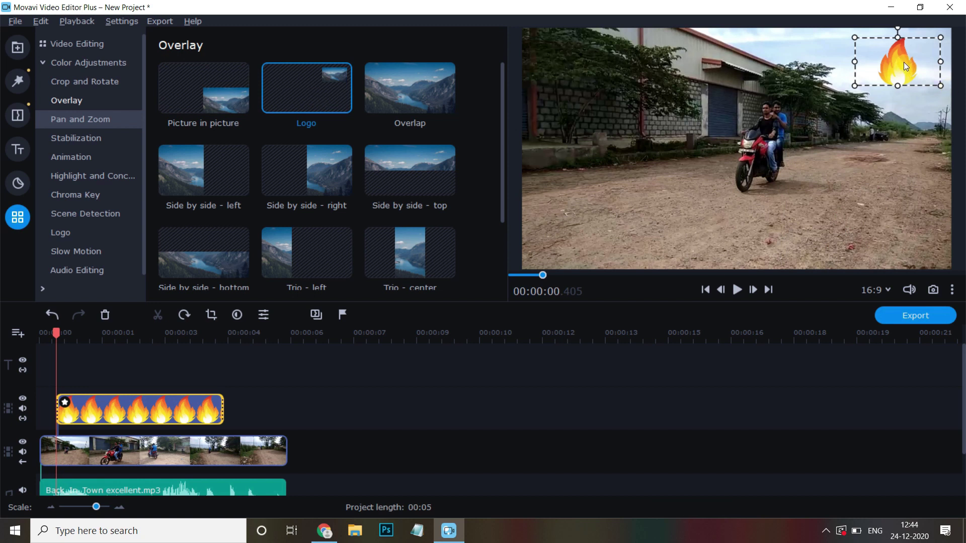
drag(902, 62, 908, 232)
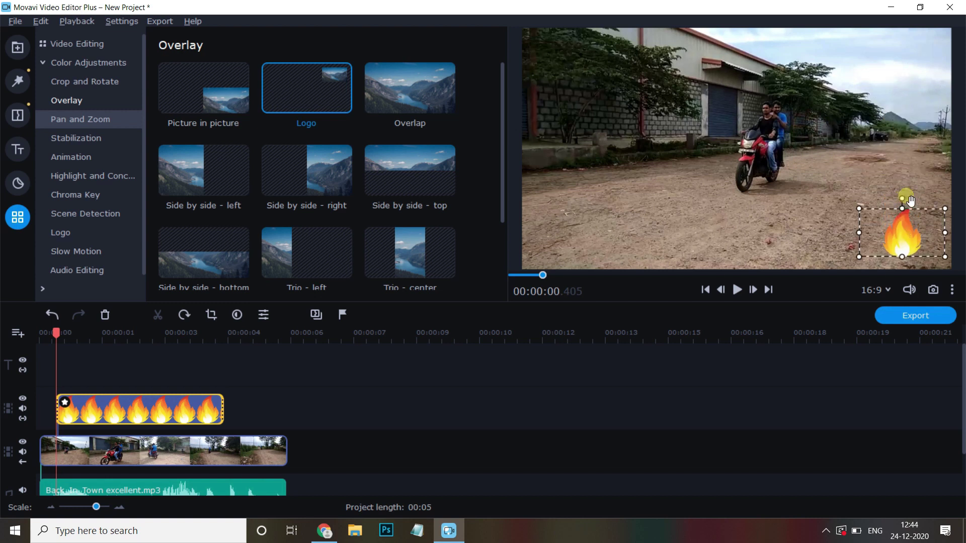
click(910, 199)
mouse_move(904, 202)
mouse_down()
mouse_move(851, 217)
mouse_move(900, 205)
mouse_move(871, 220)
mouse_move(902, 198)
mouse_up()
key(space)
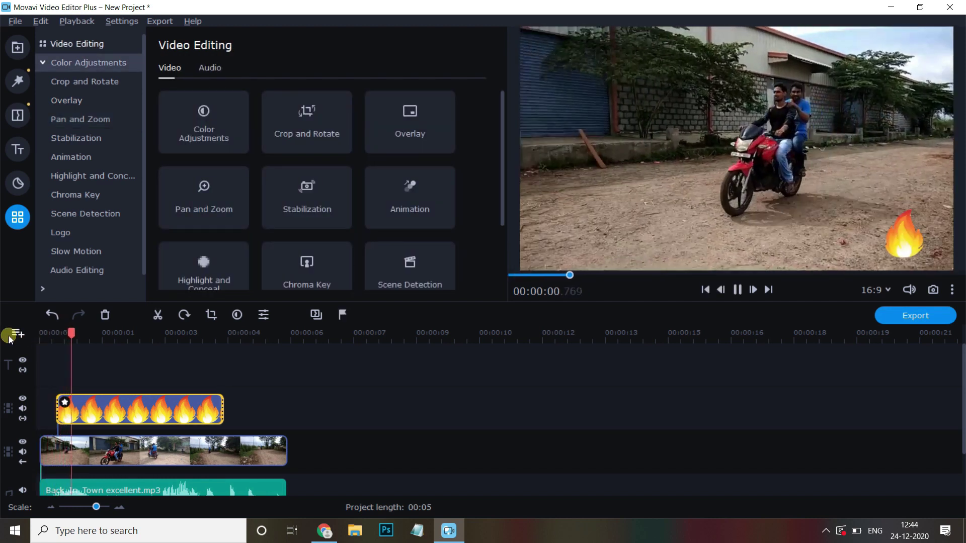
key(space)
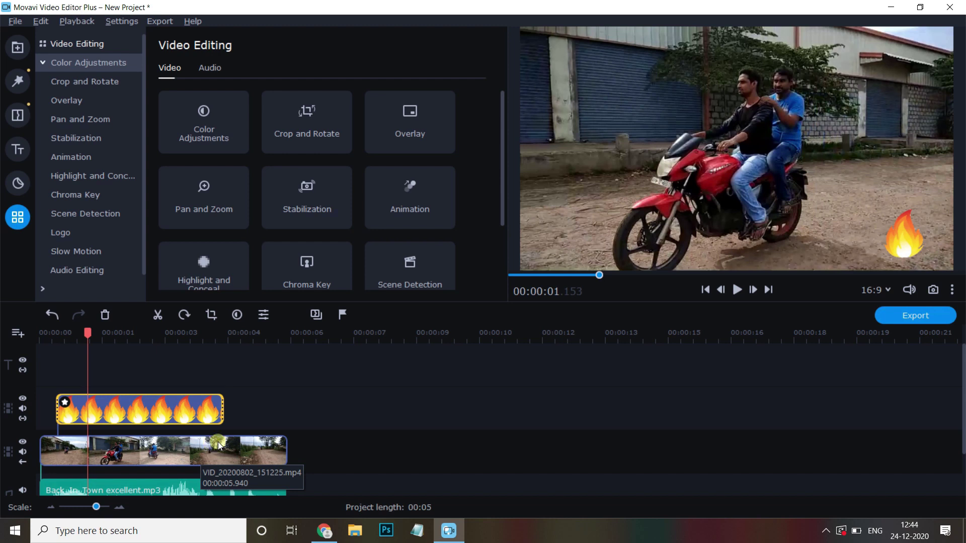
Stretch the fire image clip over the whole video, from 0 to about 5.91 seconds, and reopen its overlay settings
drag(228, 415, 290, 415)
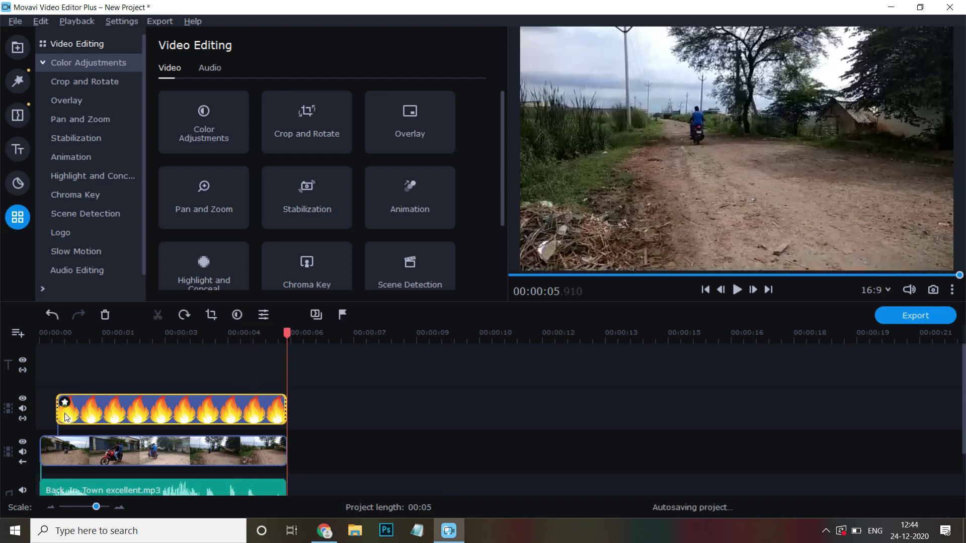
drag(62, 407, 44, 408)
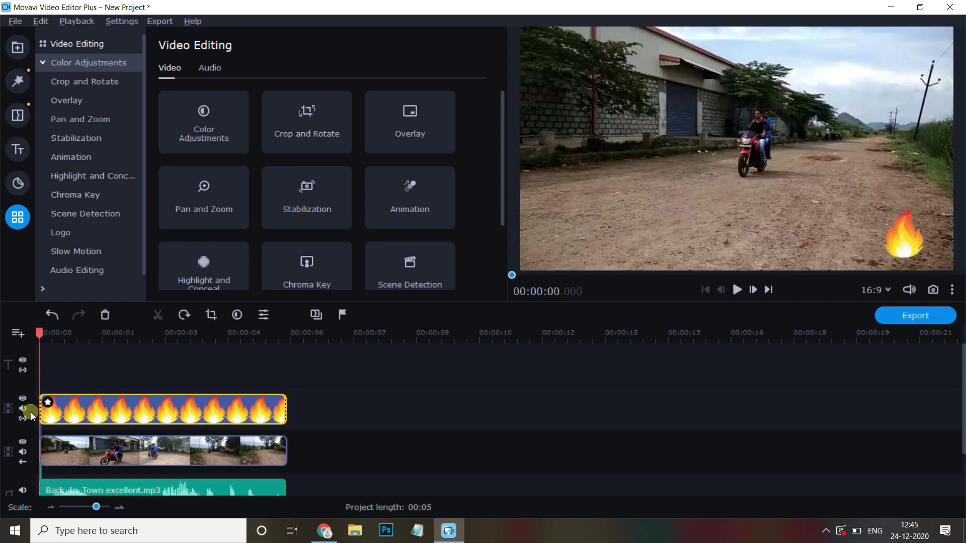
key(space)
double_click(913, 247)
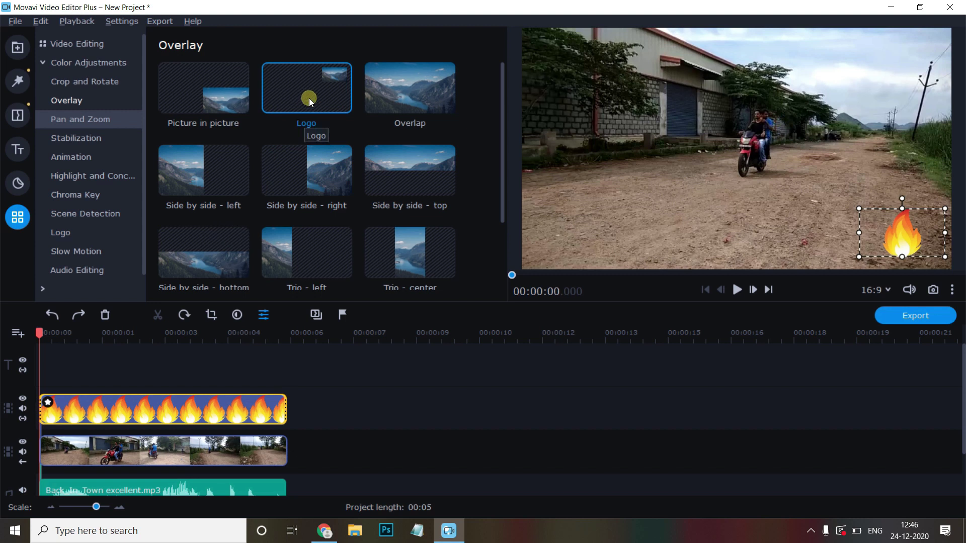
Remove the Logo effect from the fire image clip and give it the Picture in picture overlay preset instead
click(49, 402)
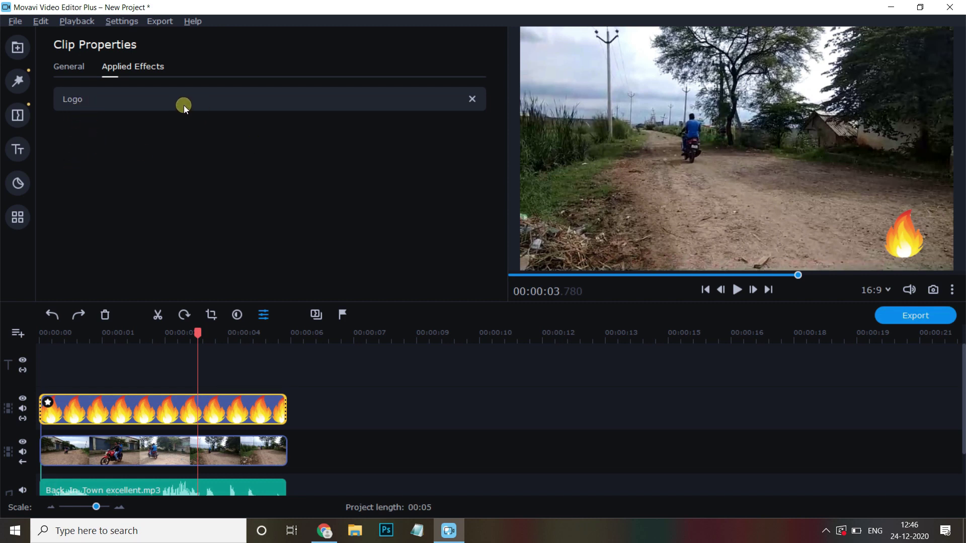
click(473, 102)
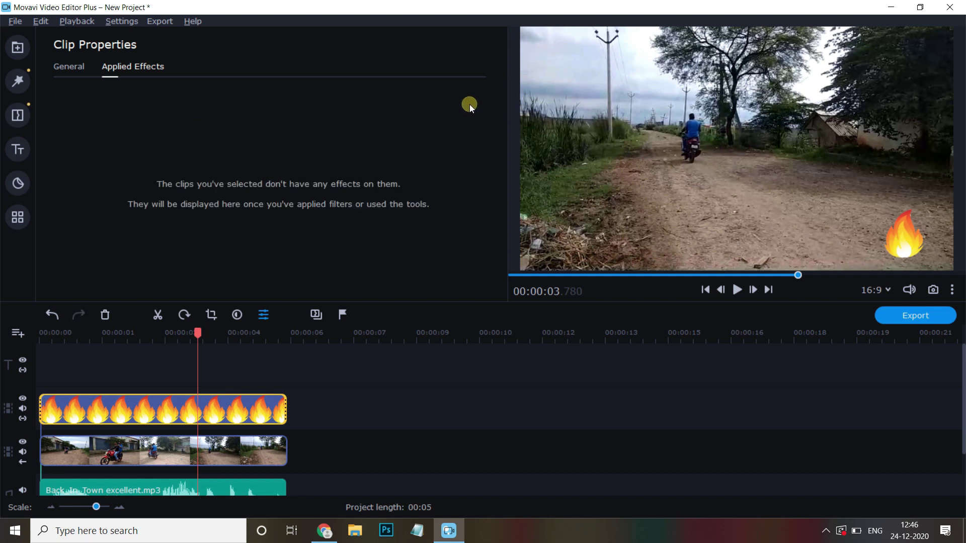
click(17, 218)
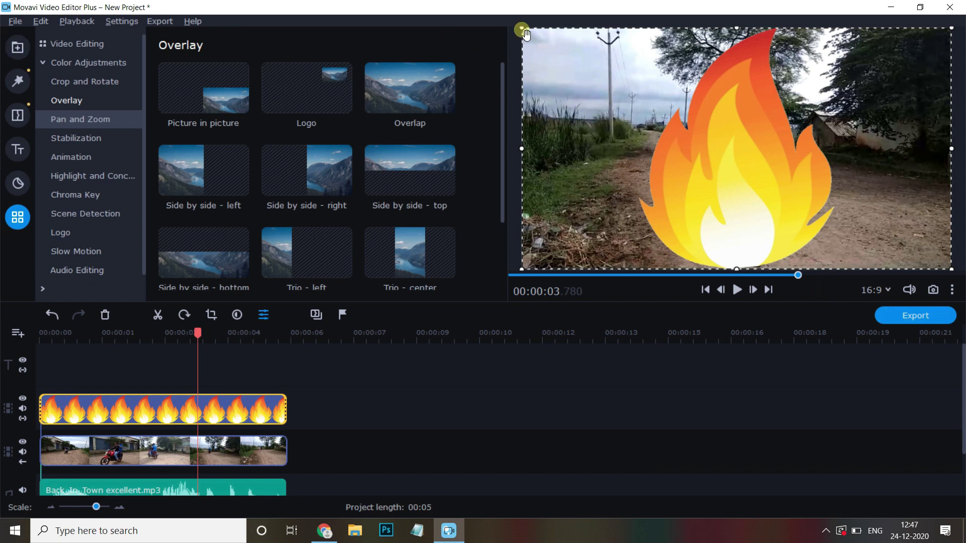
click(203, 88)
click(122, 403)
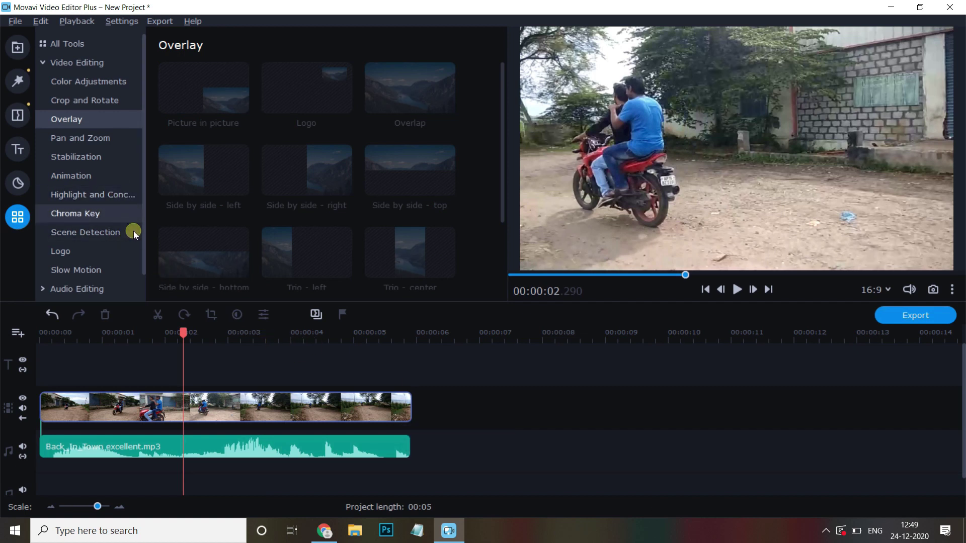
Add cartoon-fire-png as a logo over the entire video with the Logo tool and select the new logo clip
click(18, 224)
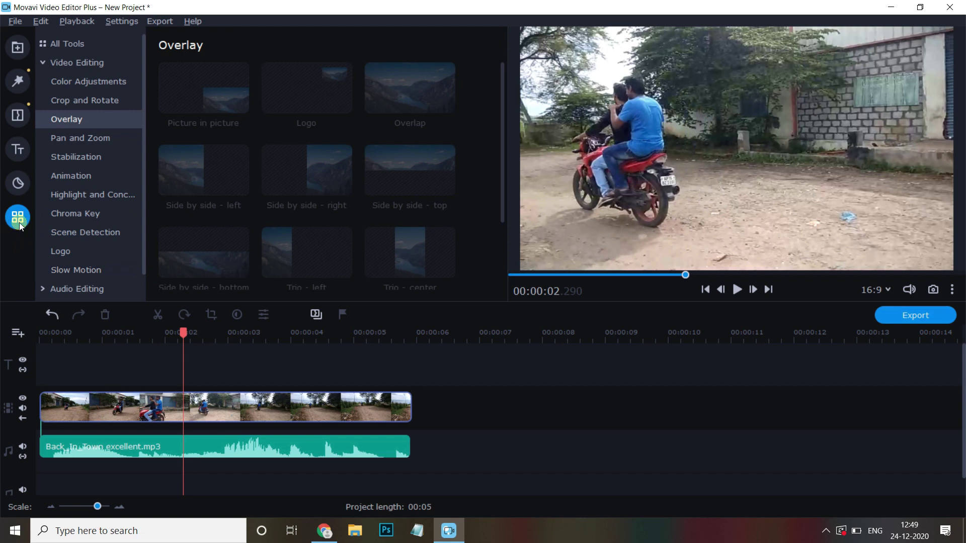
click(72, 255)
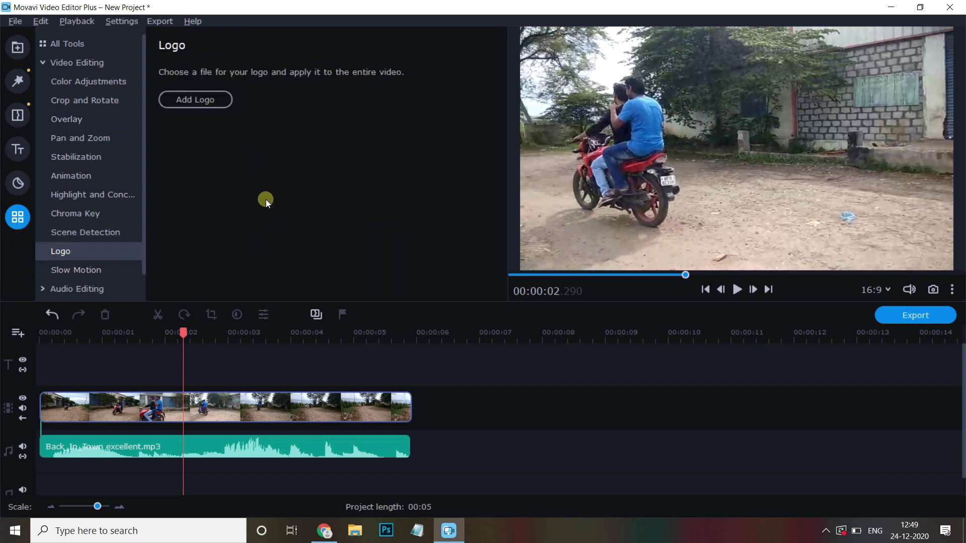
click(213, 108)
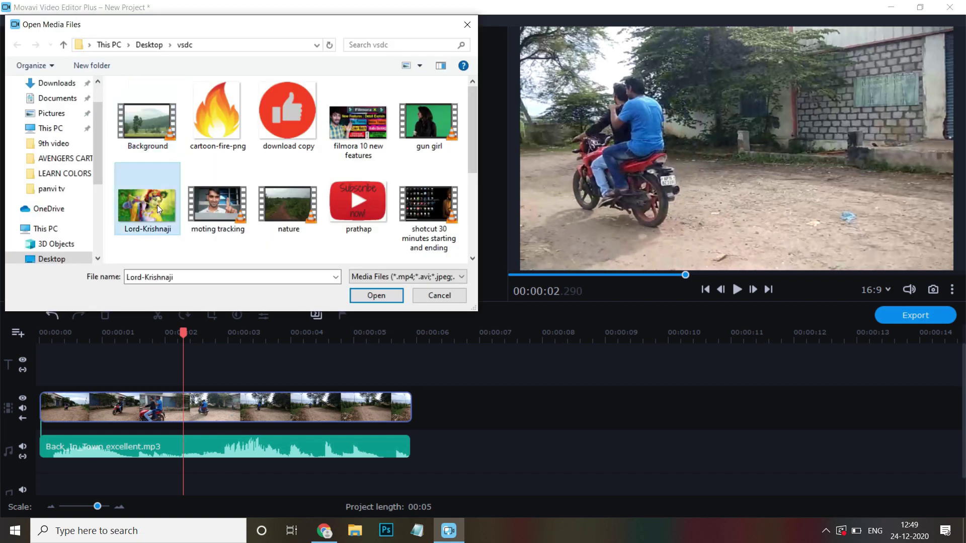
click(217, 117)
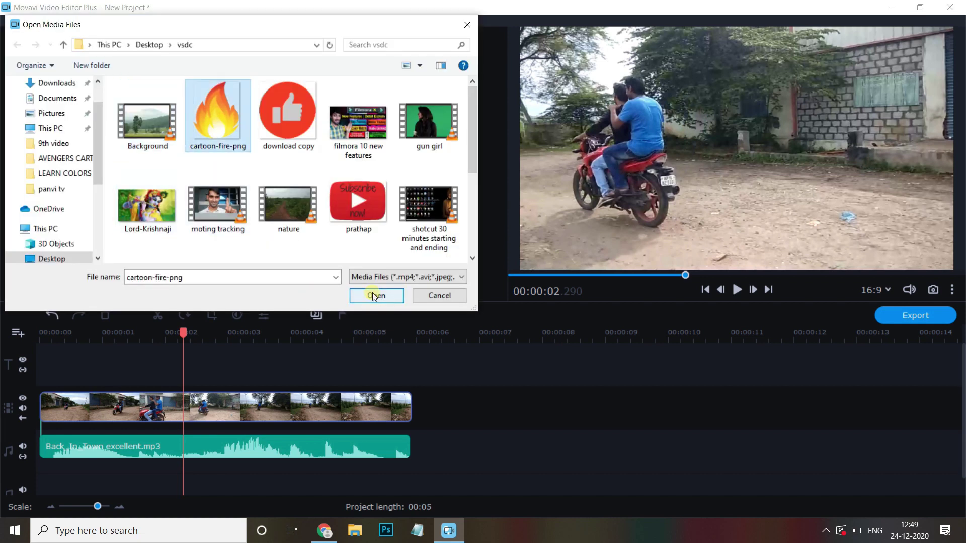
click(373, 293)
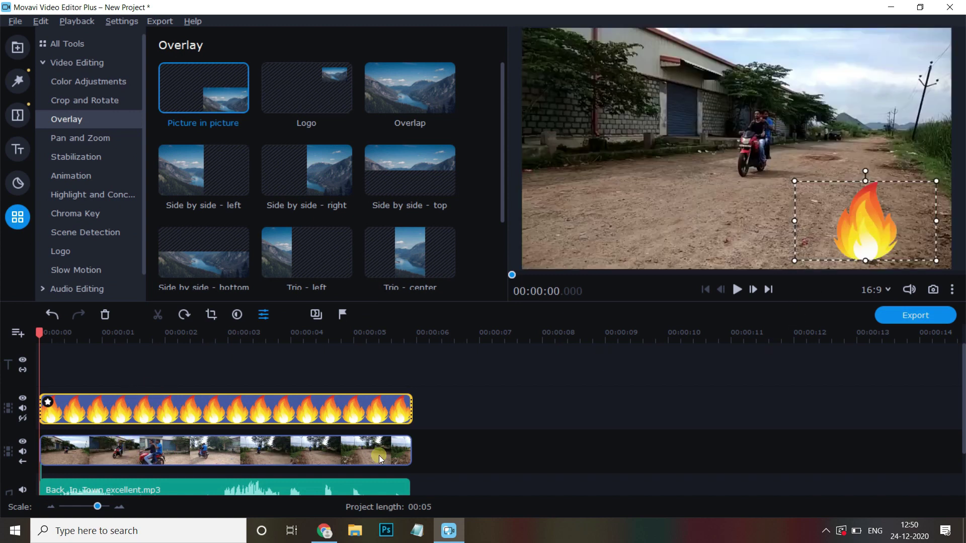
click(319, 408)
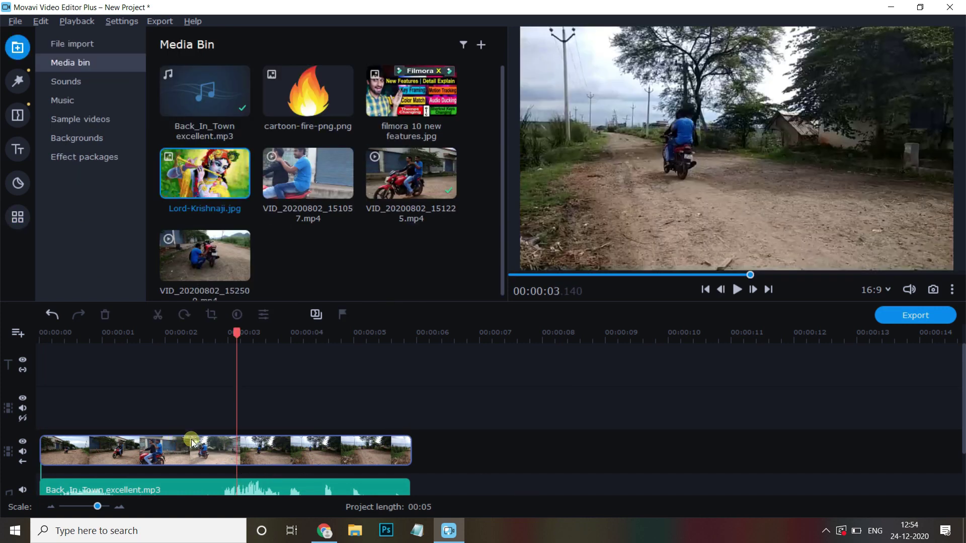
Open the properties of the video clip VID_20200802_151225.mp4 and raise its speed to 183%
click(185, 456)
click(185, 457)
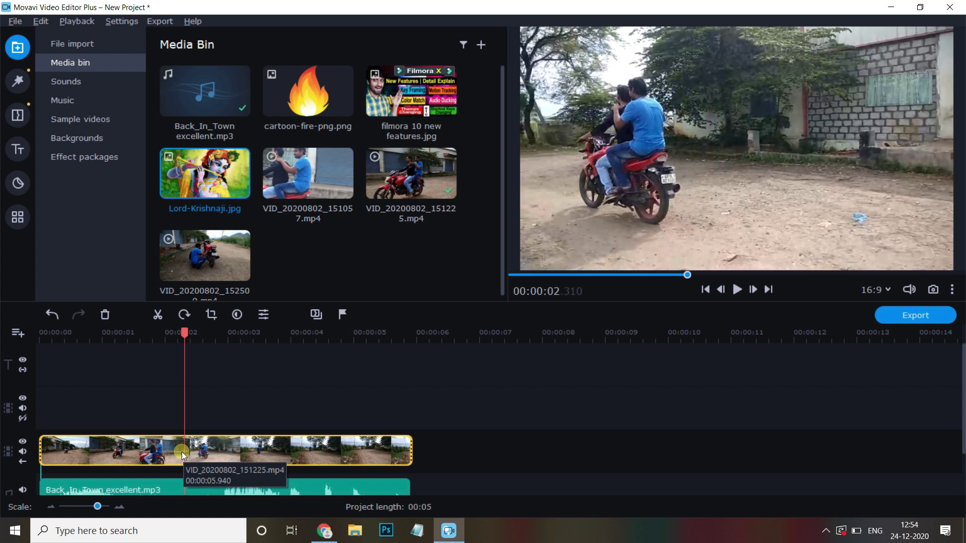
double_click(237, 446)
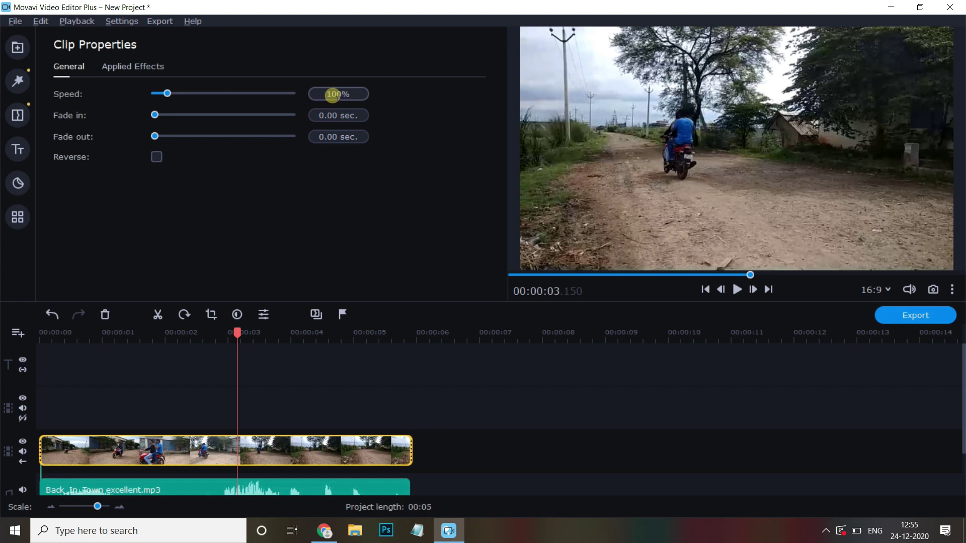
drag(168, 95, 179, 93)
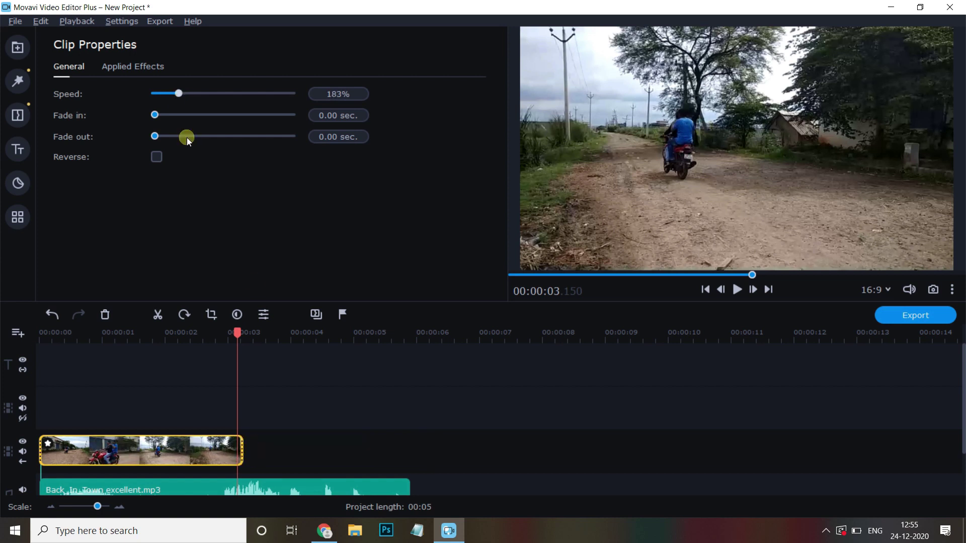
click(186, 455)
drag(244, 454, 248, 454)
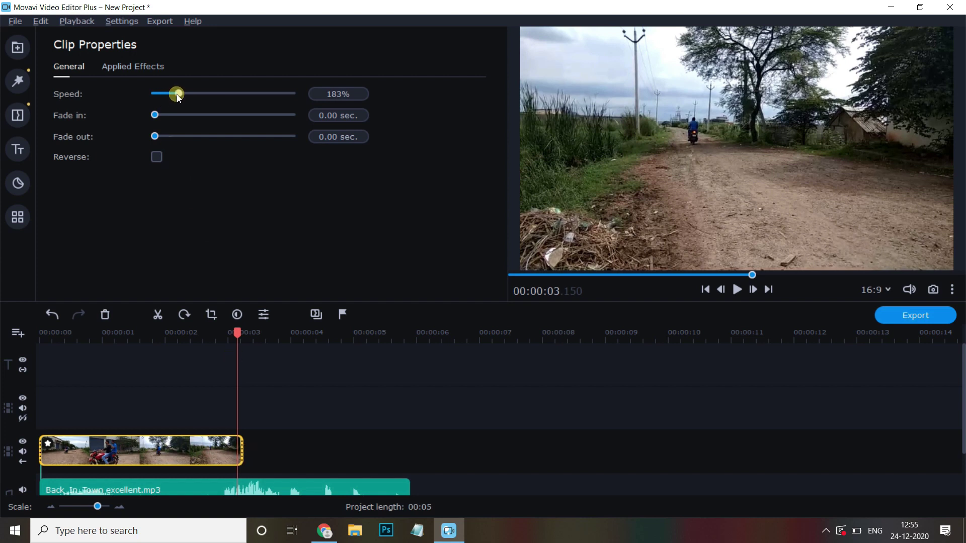
Slow the video clip to 33%, raise its speed to 192%, and play it from the start
mouse_move(179, 96)
drag(179, 96, 158, 94)
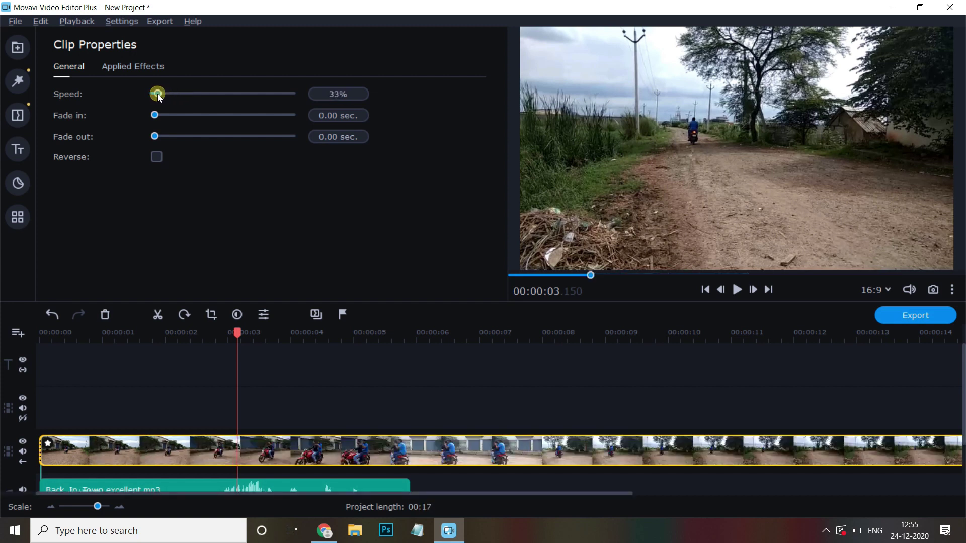
drag(158, 94, 179, 95)
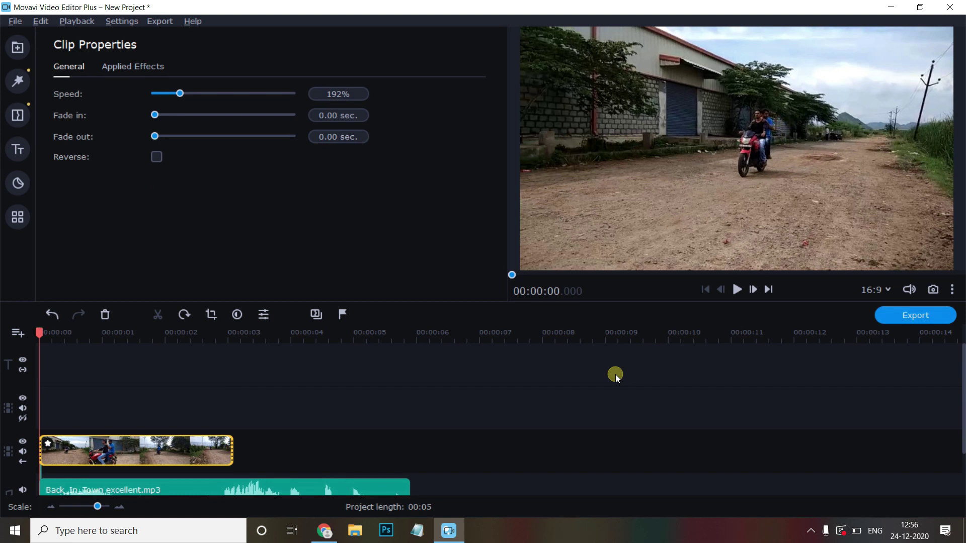
key(space)
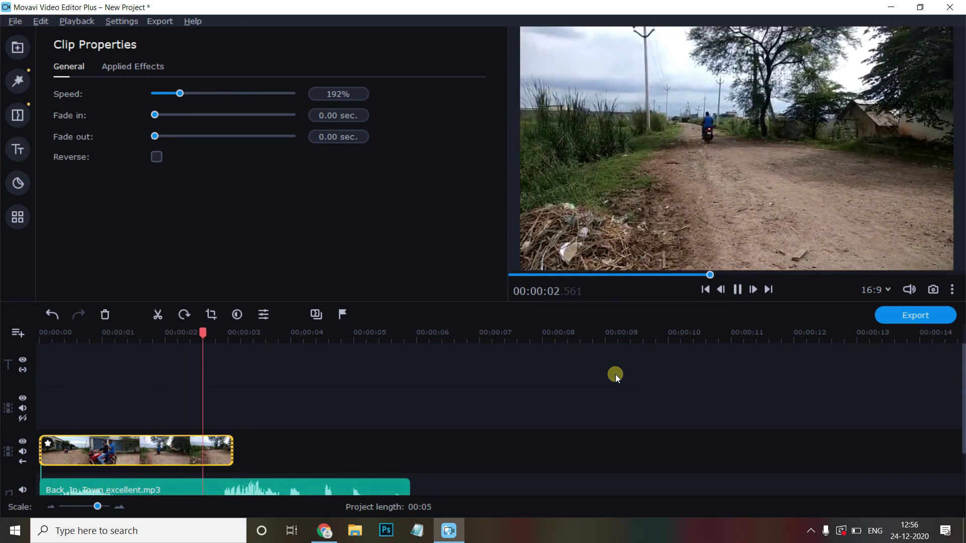
click(181, 94)
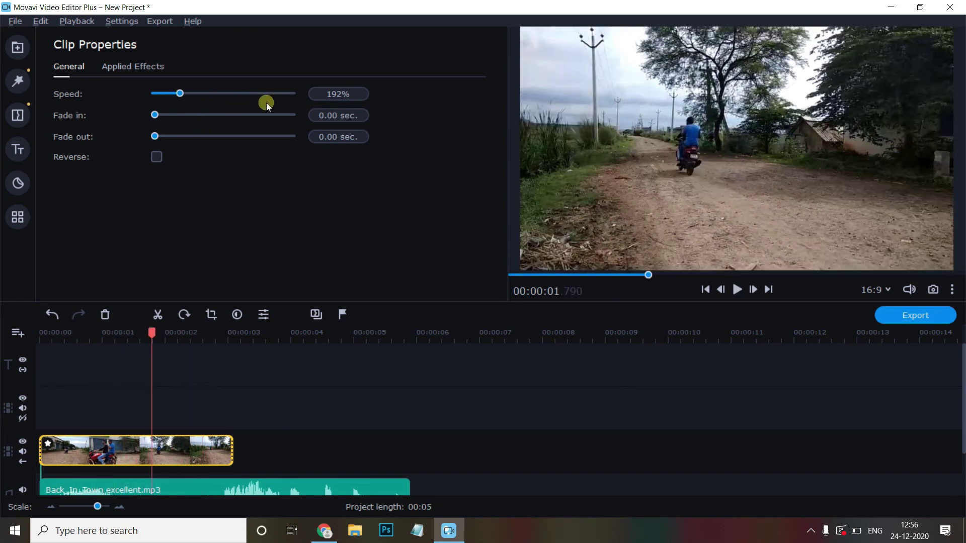
Set the video clip's speed to 300% and play the sped-up result
click(330, 94)
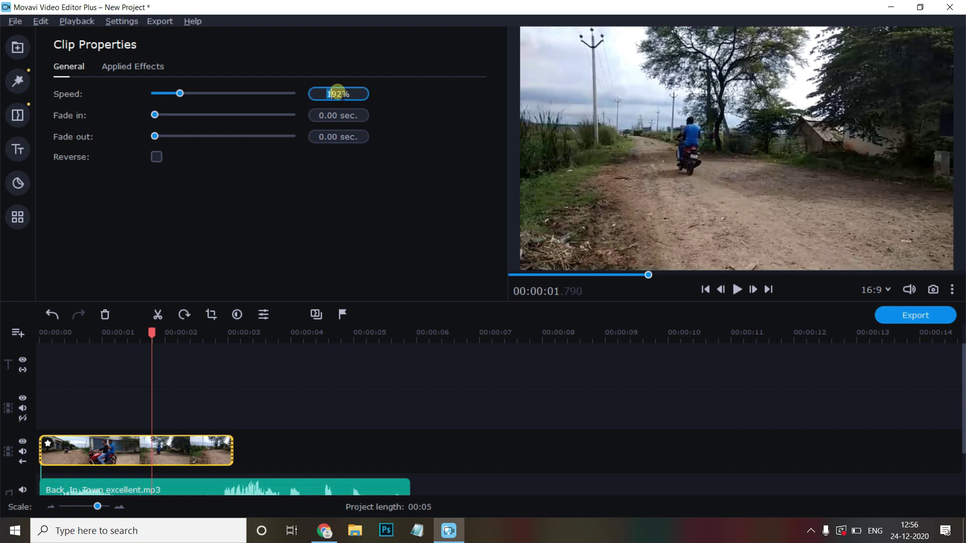
text(300)
key(Return)
key(space)
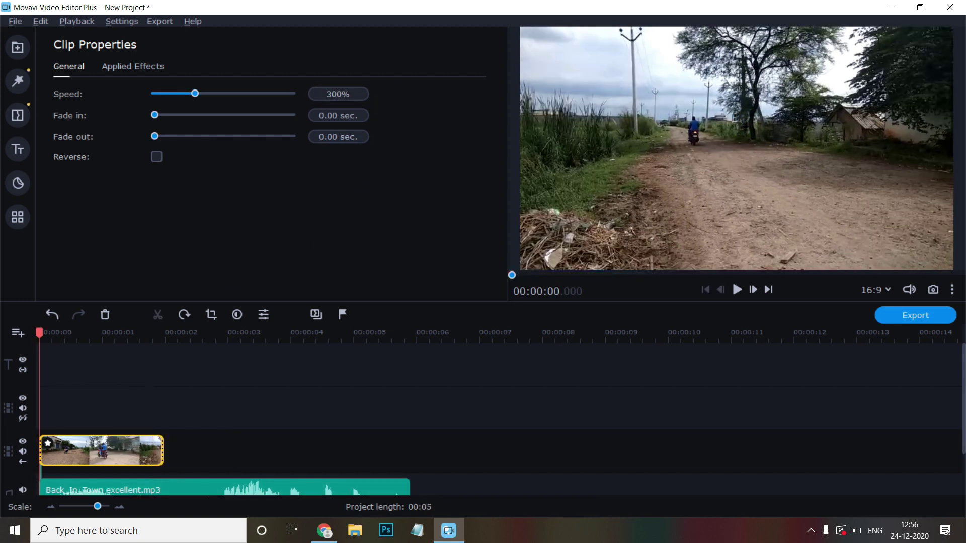
key(space)
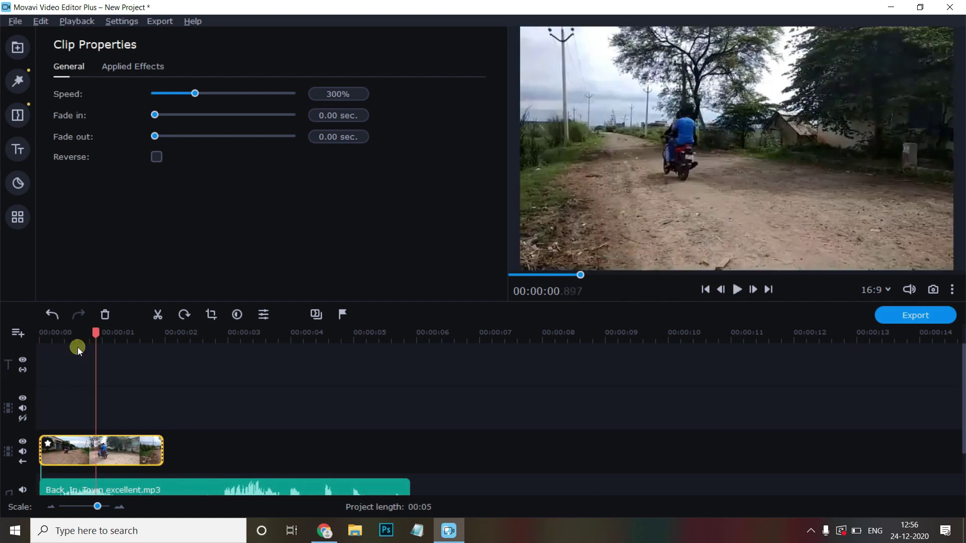
Set the video clip's speed to 50% and play the slow-motion result
click(329, 91)
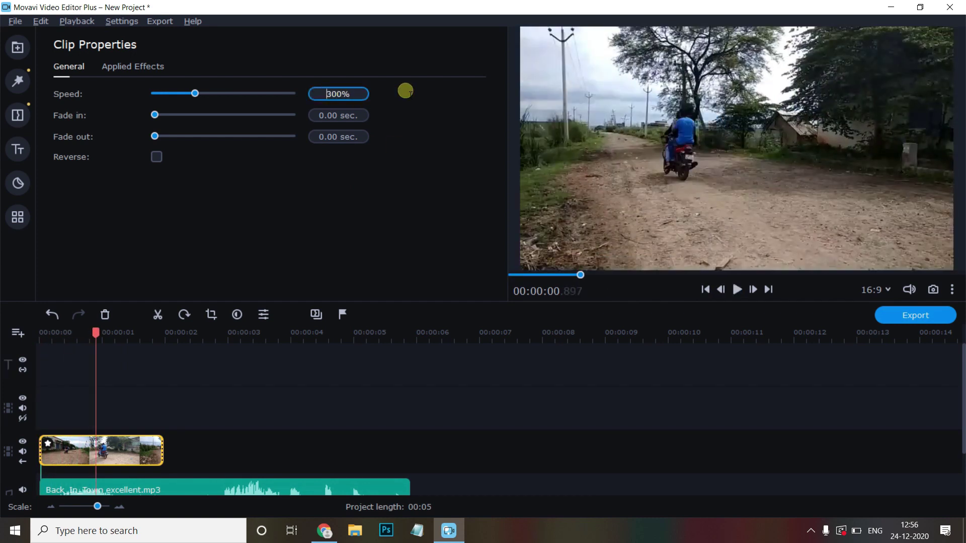
text(5)
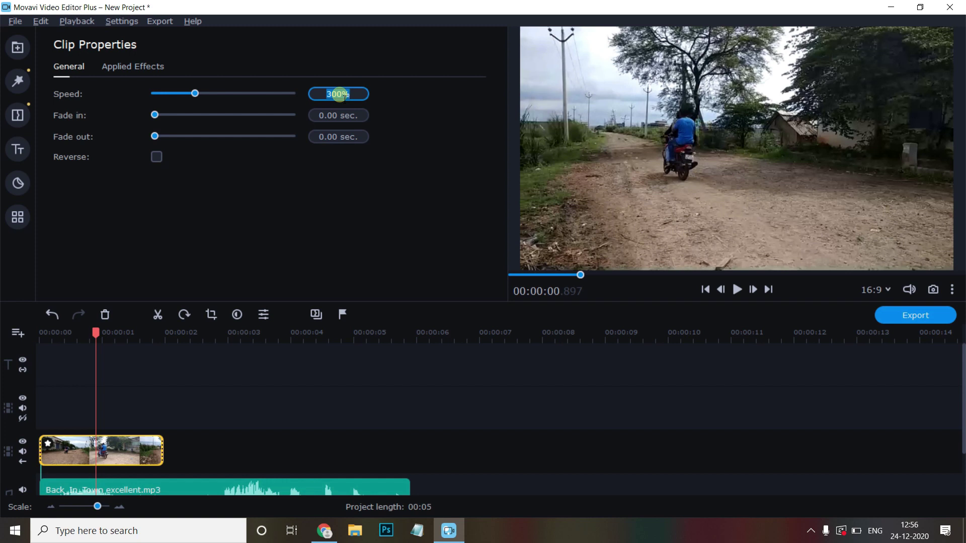
text(0)
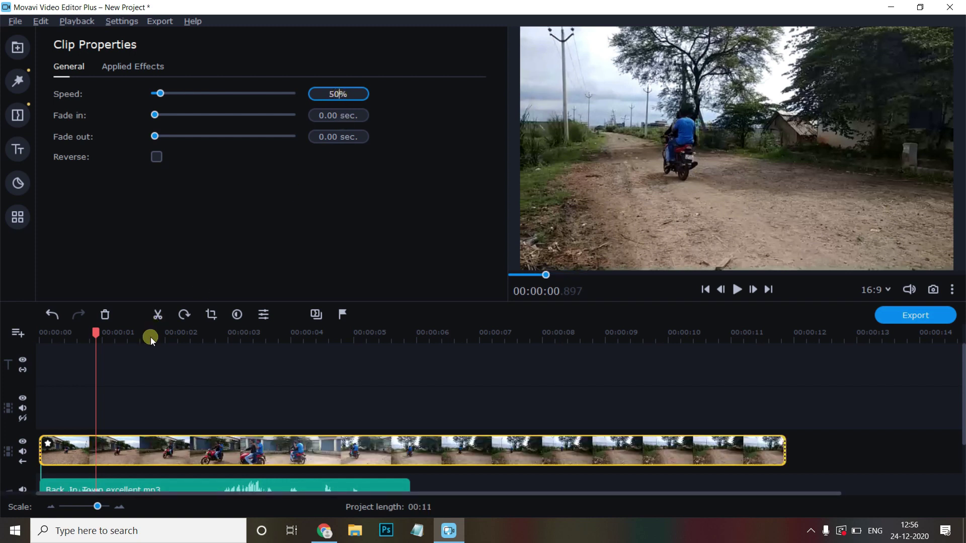
click(158, 376)
click(157, 451)
key(space)
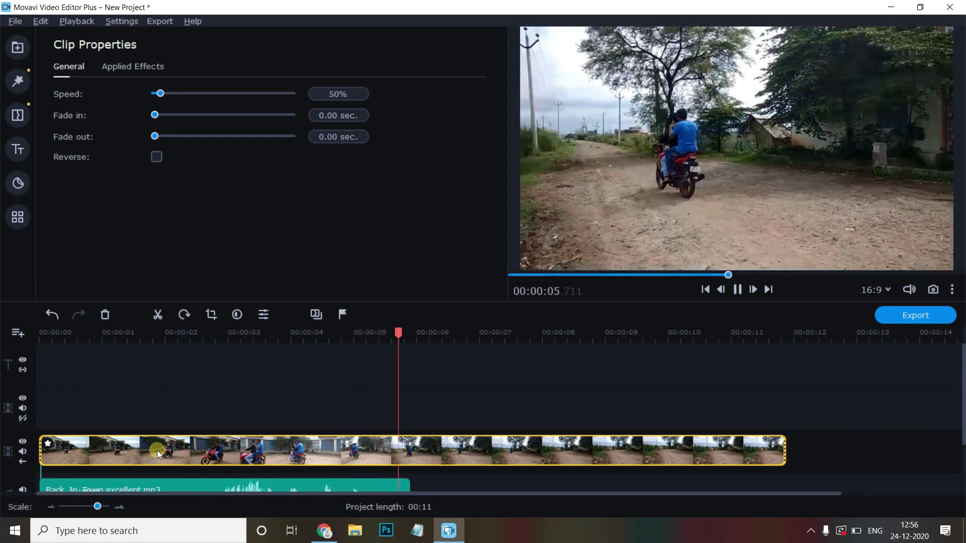
key(space)
Set the video clip's speed back to 100%
click(313, 94)
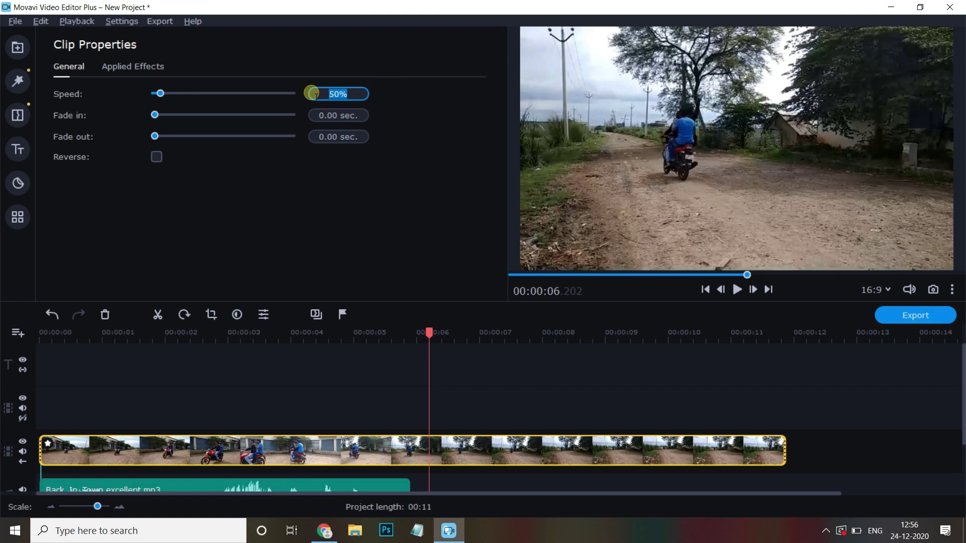
text(100)
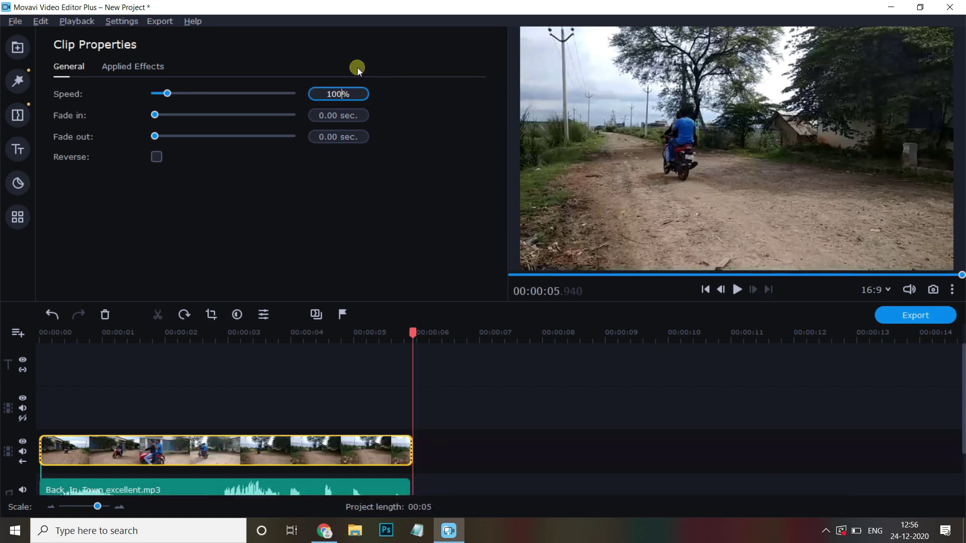
click(334, 189)
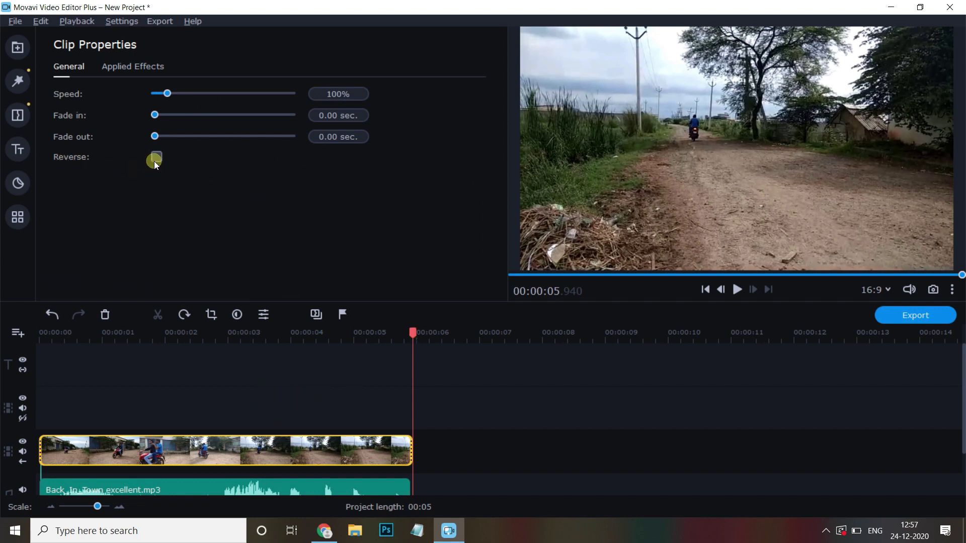
Reverse the video clip, play it from about 1.2 seconds, and turn the reversal off again
click(116, 452)
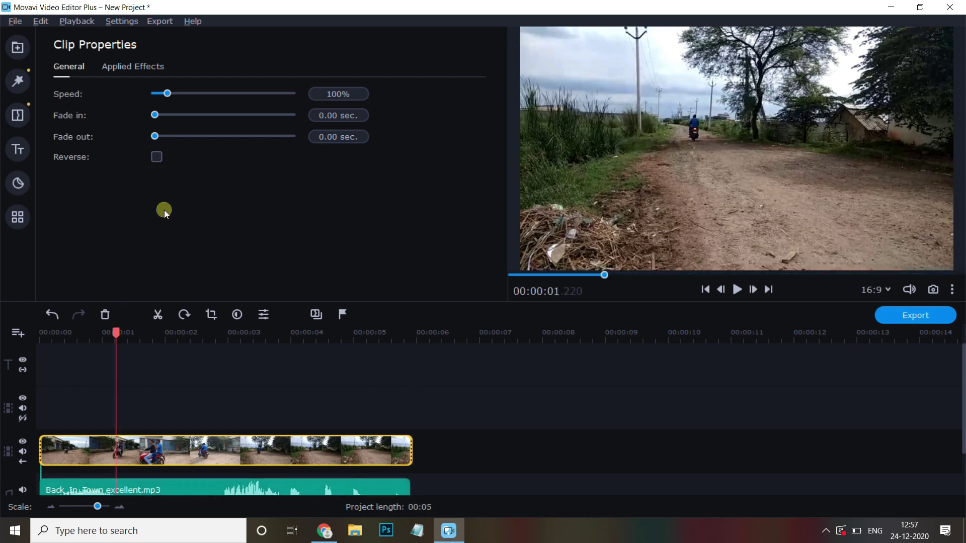
click(159, 158)
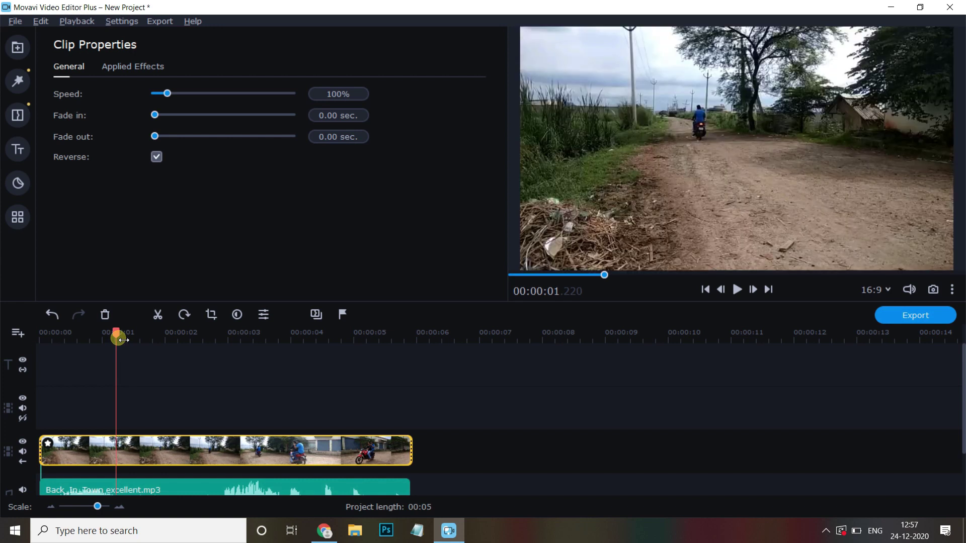
key(space)
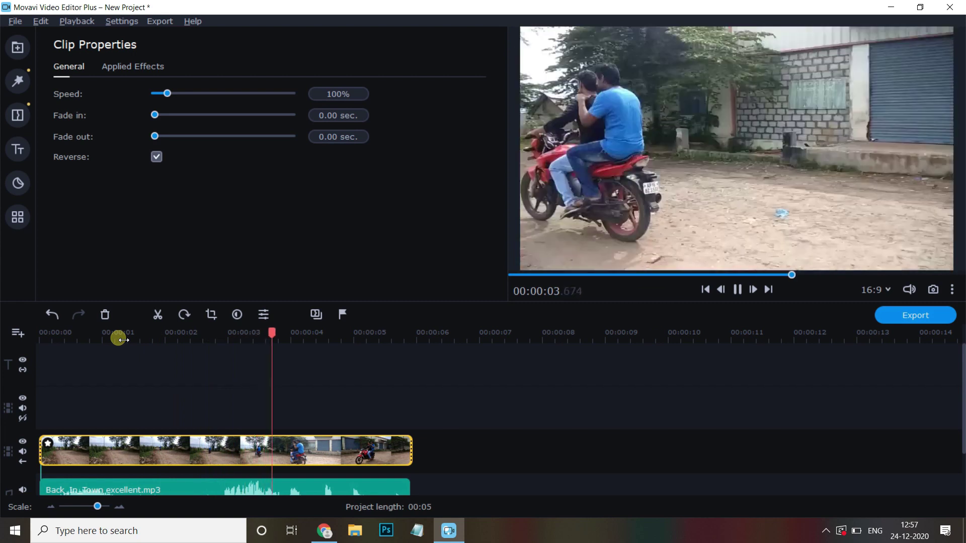
key(space)
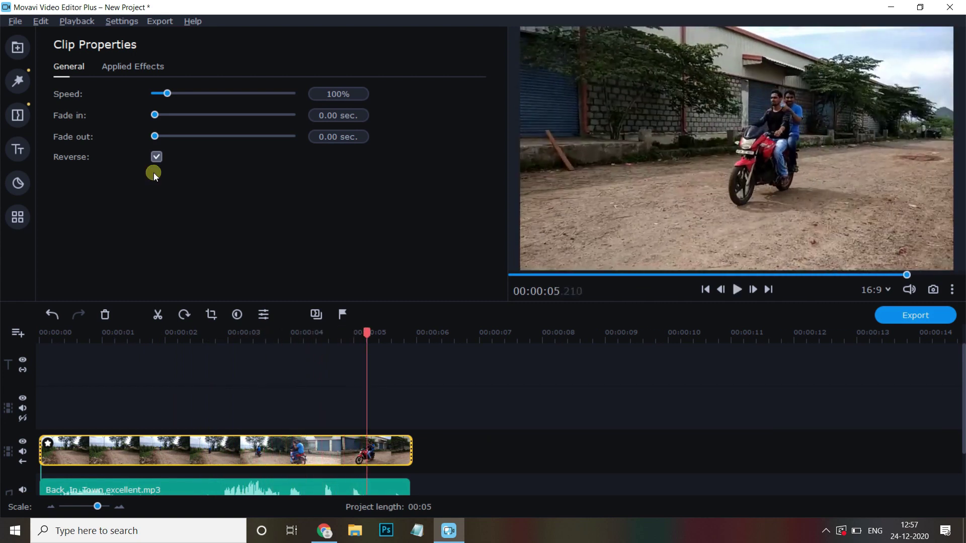
click(156, 156)
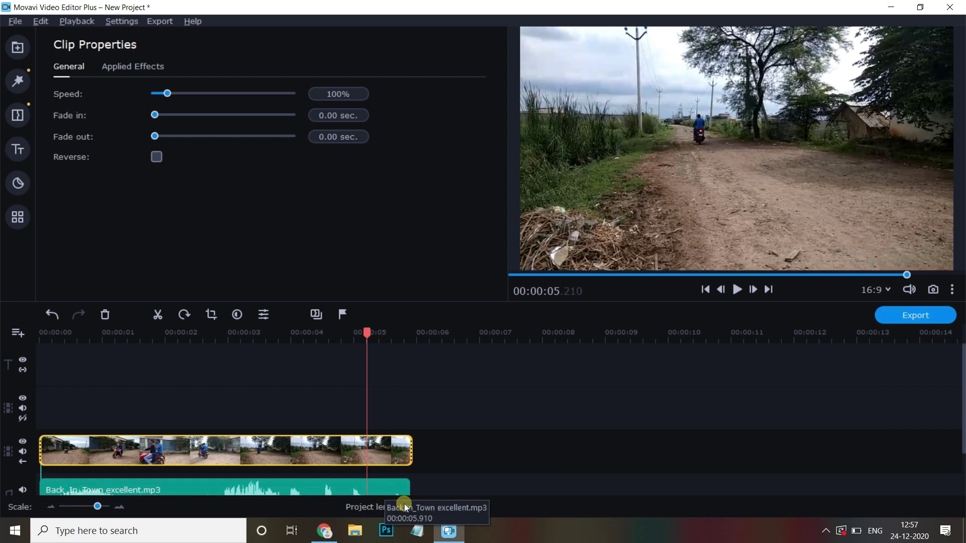
Give the video clip a 1.00-second fade in and play its beginning from 0 seconds
scroll(962, 432, down, 2)
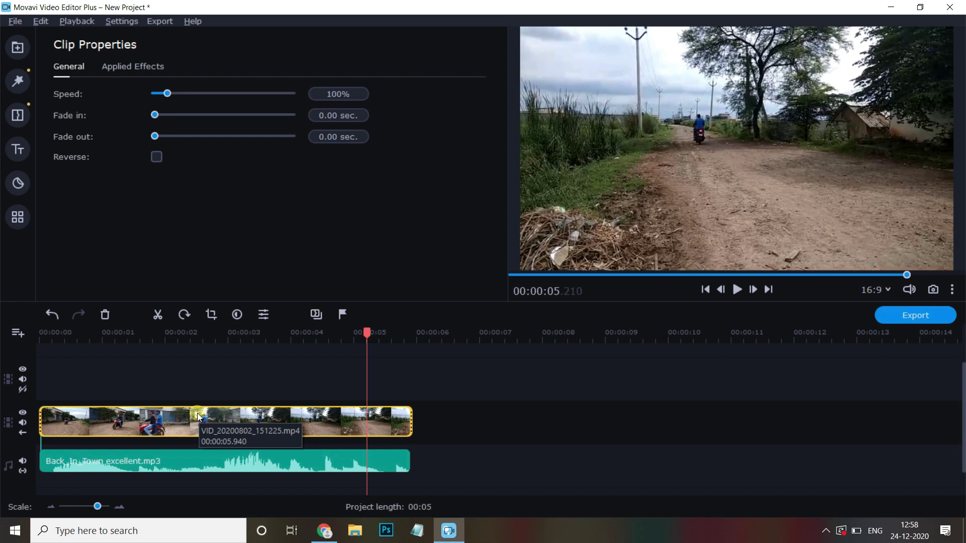
drag(366, 334, 28, 371)
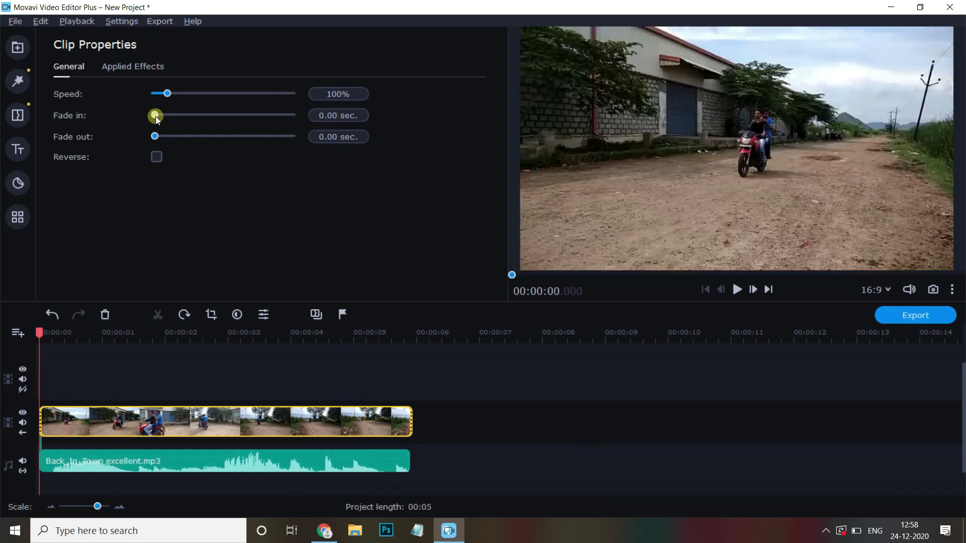
drag(163, 116, 167, 116)
click(80, 286)
mouse_move(39, 334)
mouse_down()
mouse_move(52, 334)
mouse_move(40, 334)
mouse_up()
key(space)
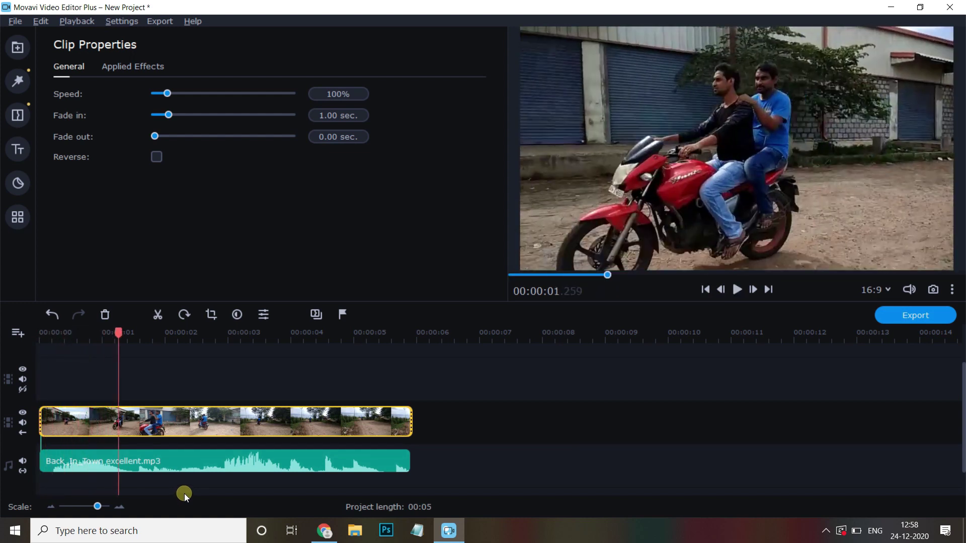
Give the video clip a 1.00-second fade out, play its ending, and return the playhead to about 3.25 seconds
drag(118, 332, 390, 357)
drag(158, 136, 169, 136)
drag(394, 334, 335, 335)
key(space)
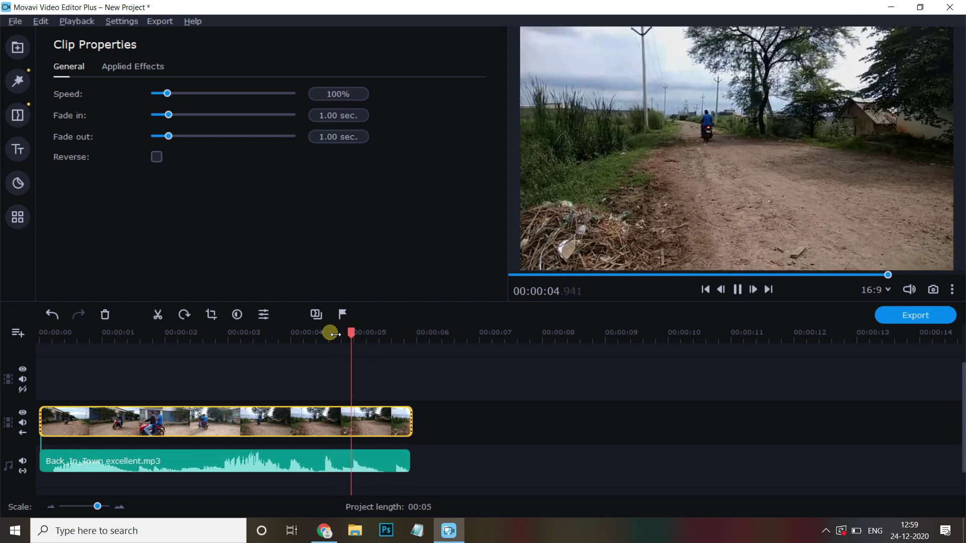
drag(414, 332, 244, 334)
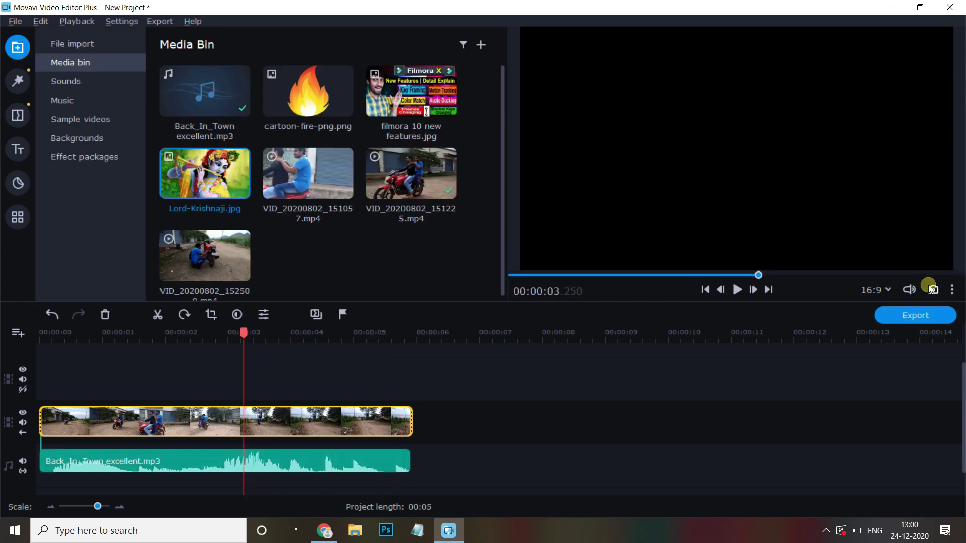